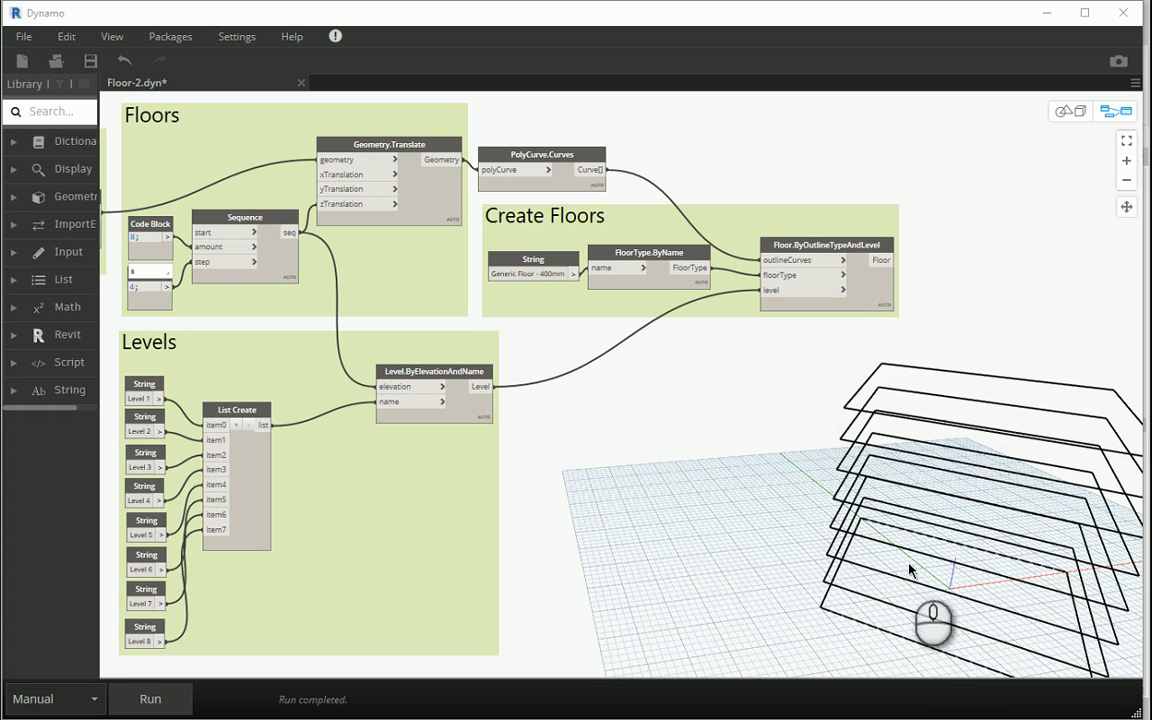
- Shift PolyCurve.Curves and the Create Floors group right, and widen the node library panel
{"action": "left_click_drag", "start_coordinate": [760, 110], "coordinate": [480, 340]}
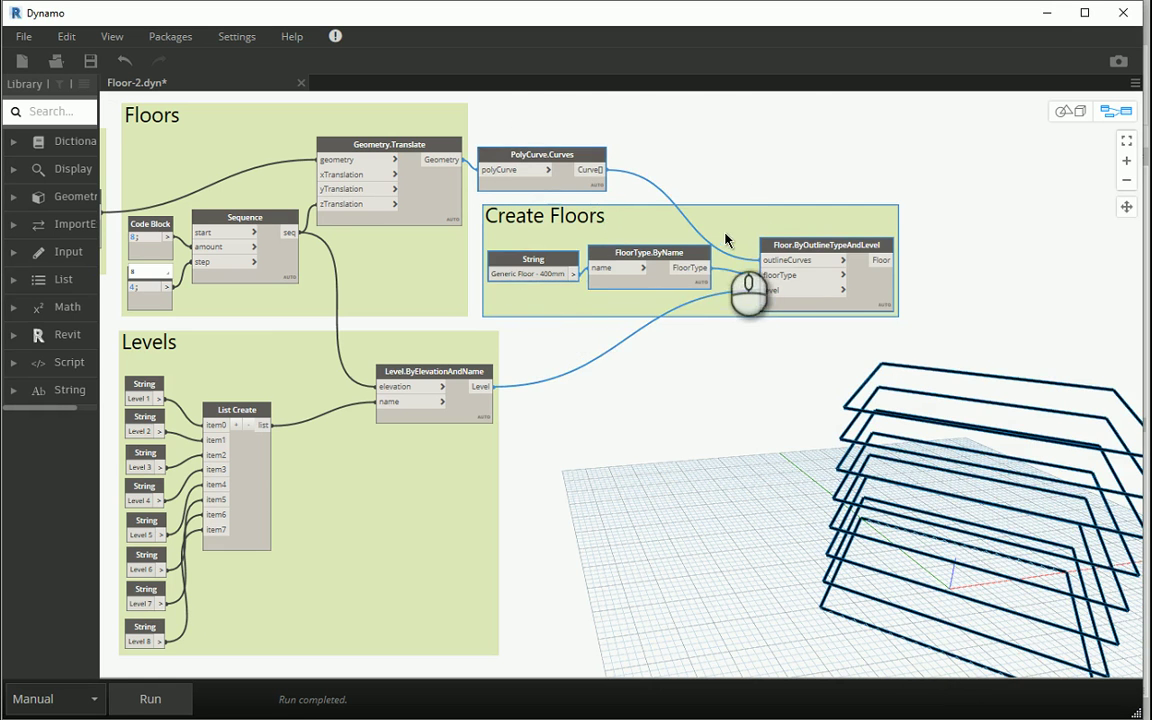
{"action": "left_click_drag", "start_coordinate": [744, 234], "coordinate": [951, 249]}
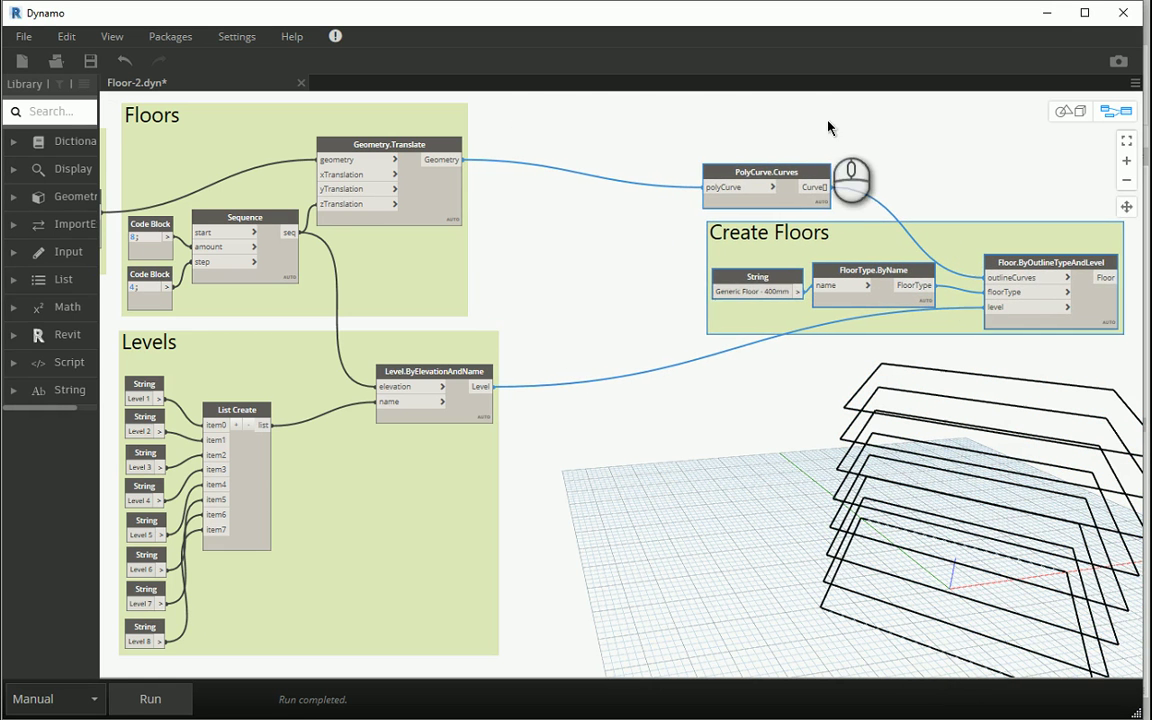
{"action": "left_click_drag", "start_coordinate": [100, 142], "coordinate": [118, 142]}
{"action": "type", "text": "rotate"}
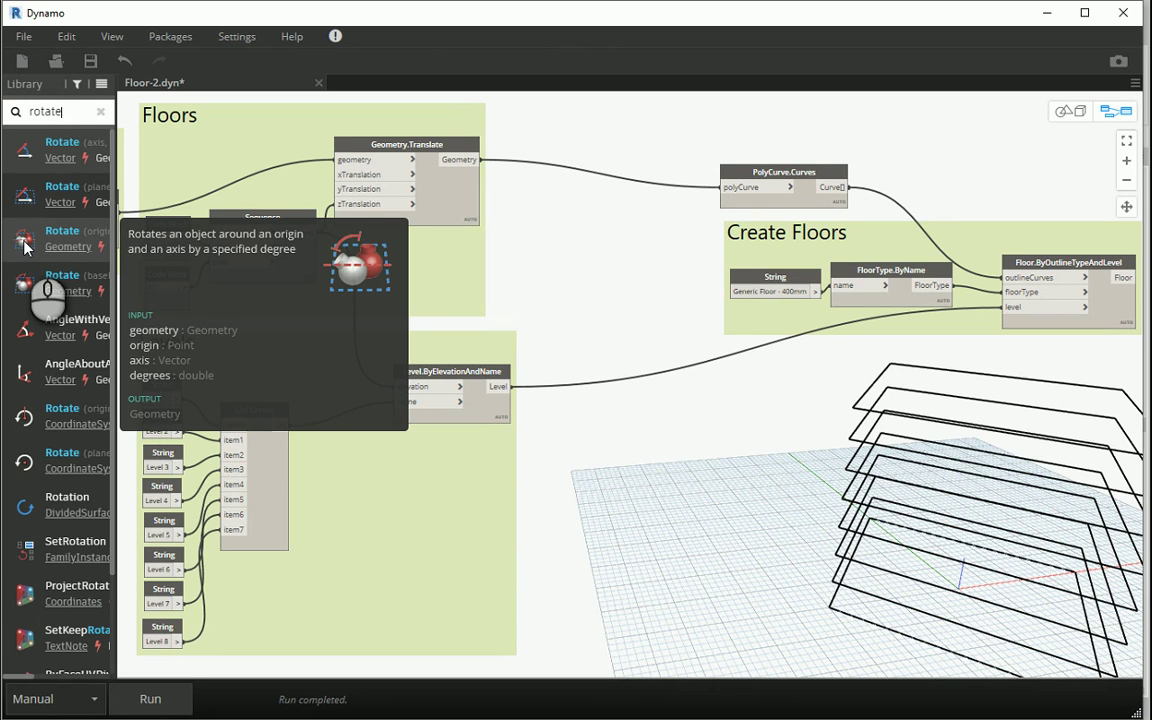
- Place Geometry.Rotate between Geometry.Translate and PolyCurve.Curves, fed by Translate's geometry output
{"action": "left_click", "coordinate": [26, 240]}
{"action": "left_click_drag", "start_coordinate": [640, 365], "coordinate": [618, 188]}
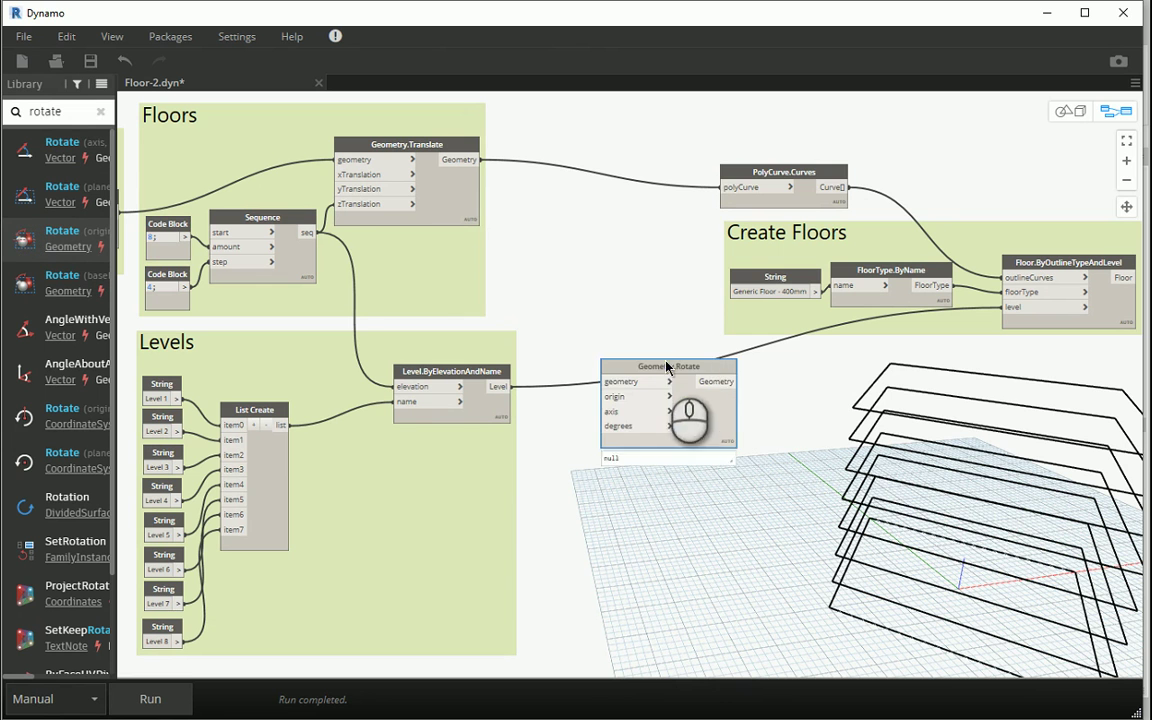
{"action": "left_click_drag", "start_coordinate": [776, 175], "coordinate": [821, 162]}
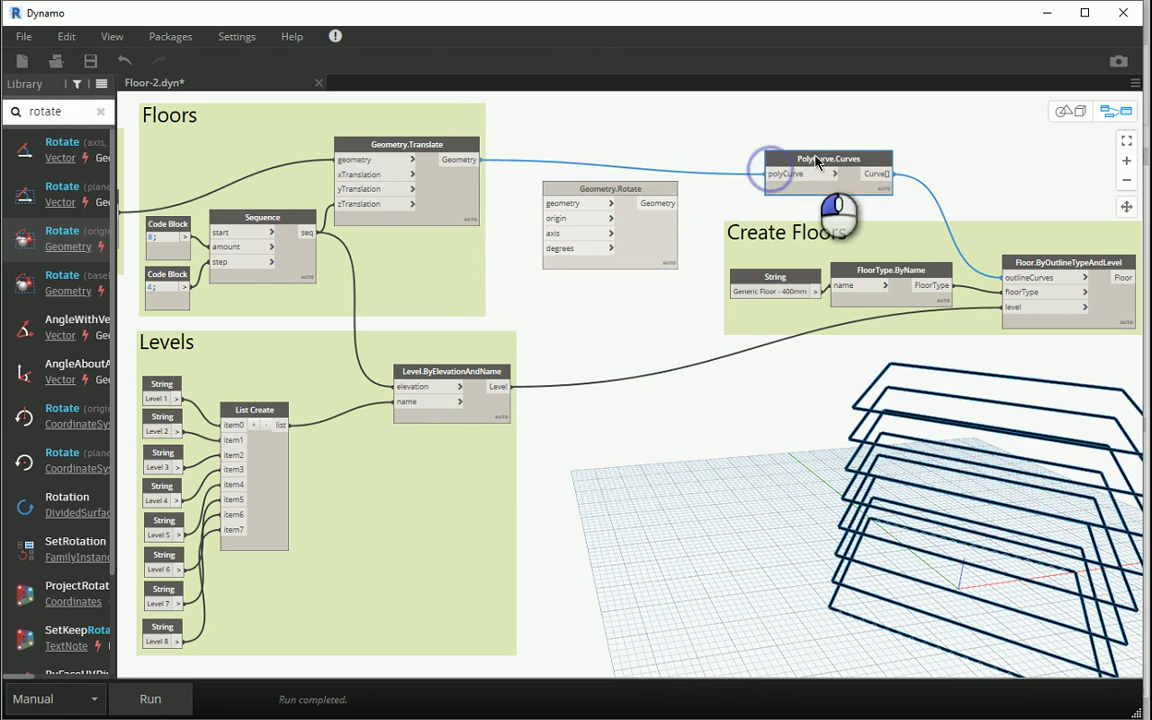
{"action": "left_click_drag", "start_coordinate": [634, 195], "coordinate": [615, 192]}
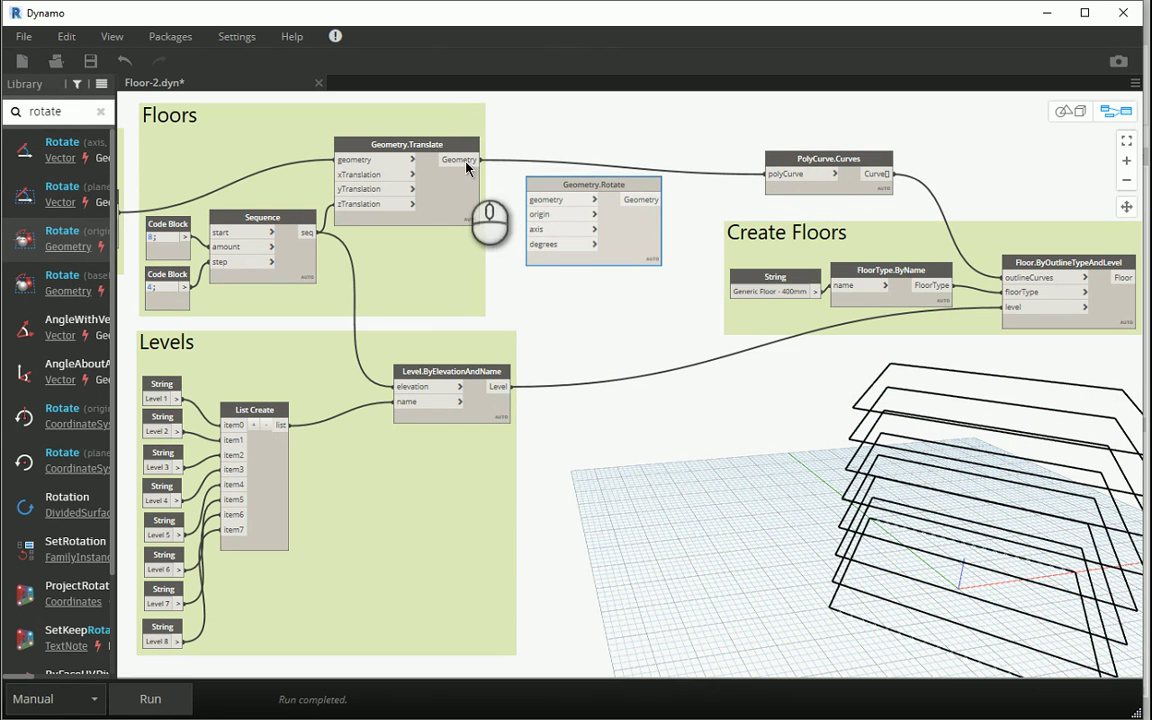
{"action": "left_click", "coordinate": [478, 159]}
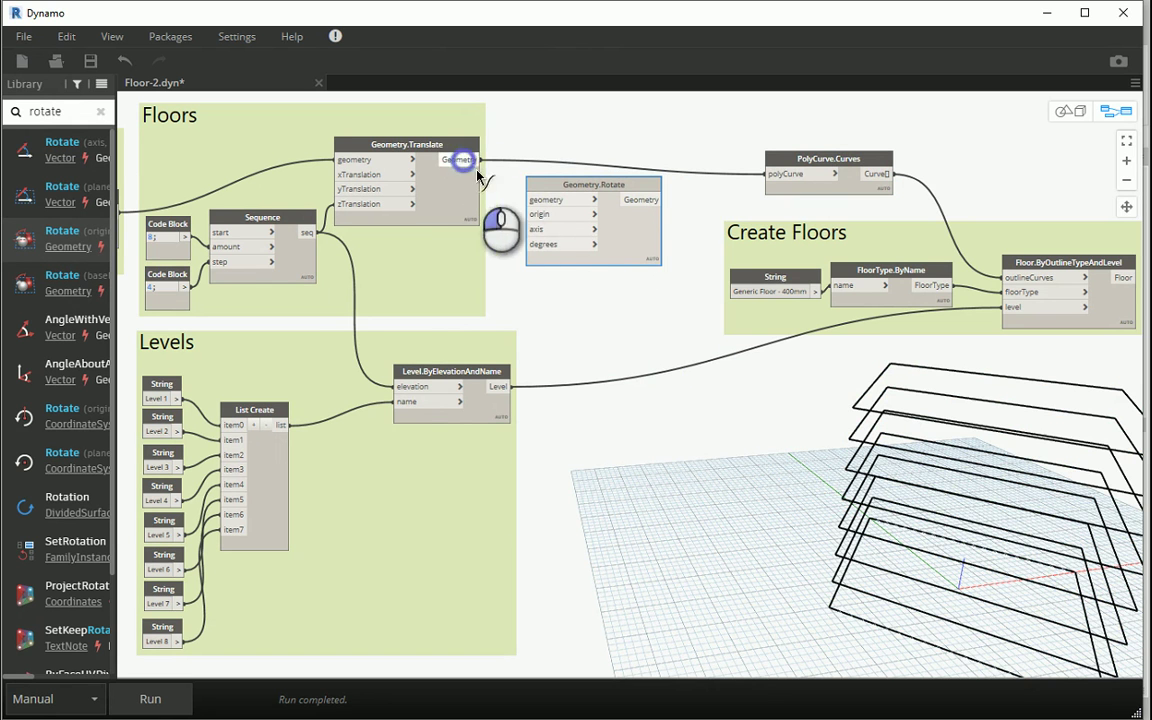
{"action": "left_click", "coordinate": [530, 200]}
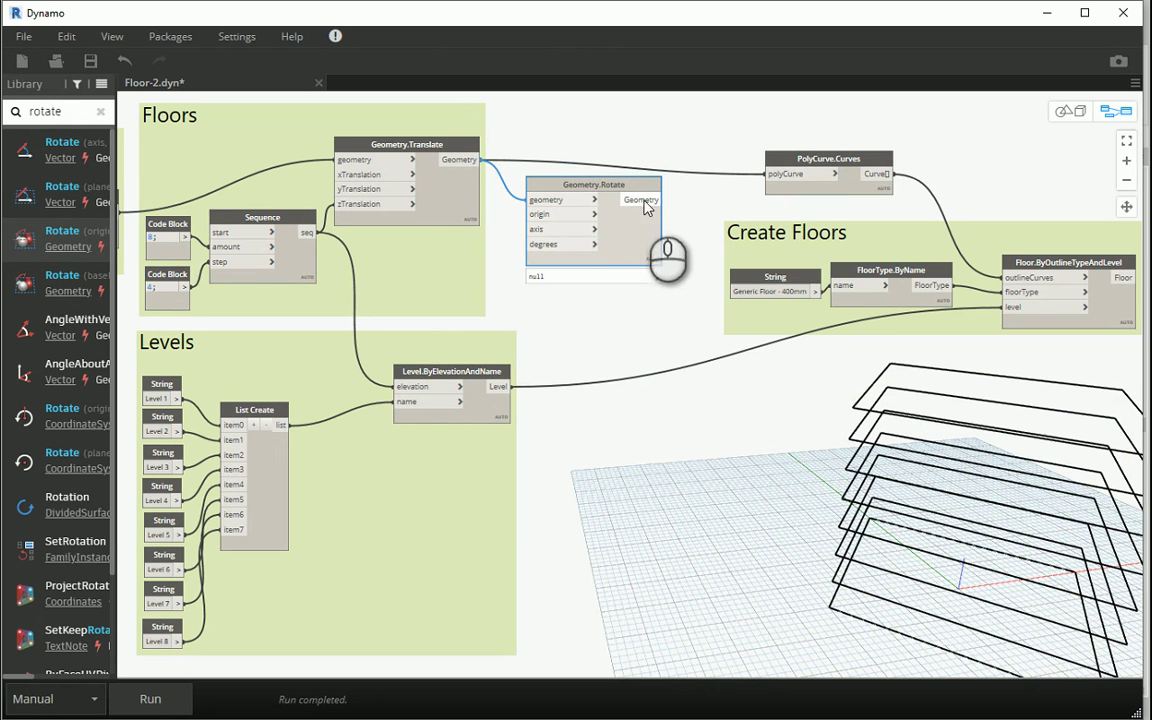
{"action": "mouse_move", "coordinate": [548, 227]}
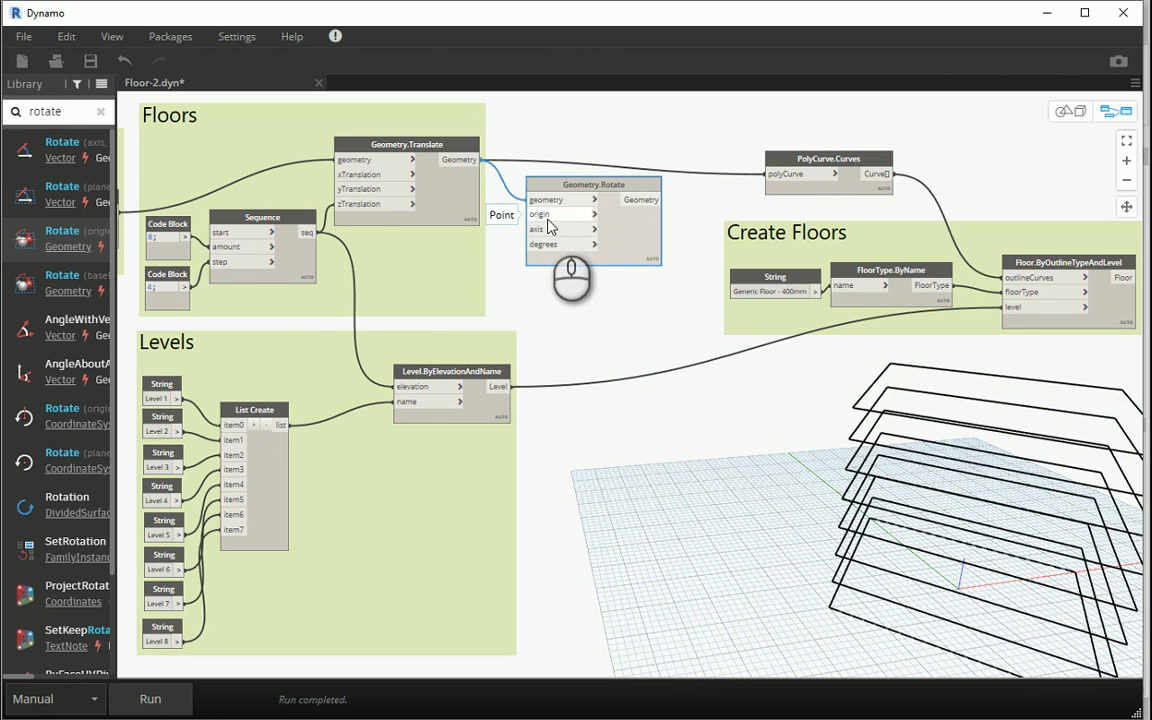
- Show the Circle node's 3D preview, then hide it again
{"action": "mouse_move", "coordinate": [223, 263]}
{"action": "middle_mouse_down"}
{"action": "mouse_move", "coordinate": [393, 249]}
{"action": "mouse_move", "coordinate": [563, 289]}
{"action": "mouse_move", "coordinate": [652, 249]}
{"action": "mouse_move", "coordinate": [665, 259]}
{"action": "middle_mouse_up"}
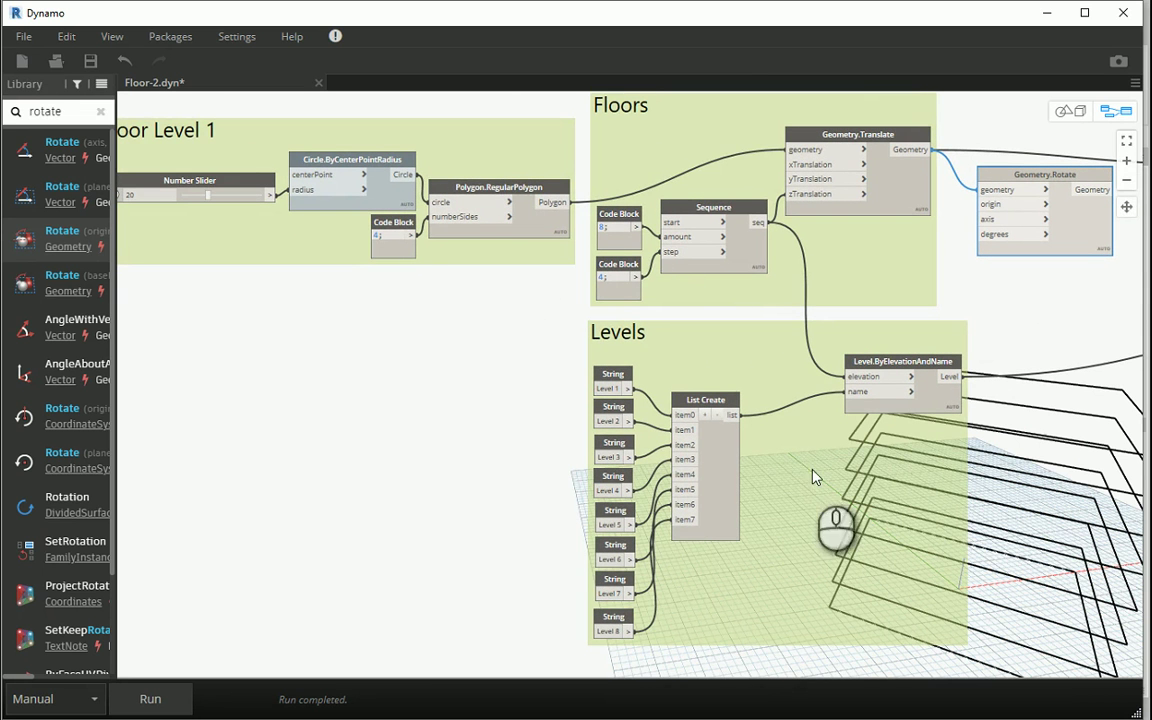
{"action": "middle_click_drag", "start_coordinate": [273, 356], "coordinate": [306, 372]}
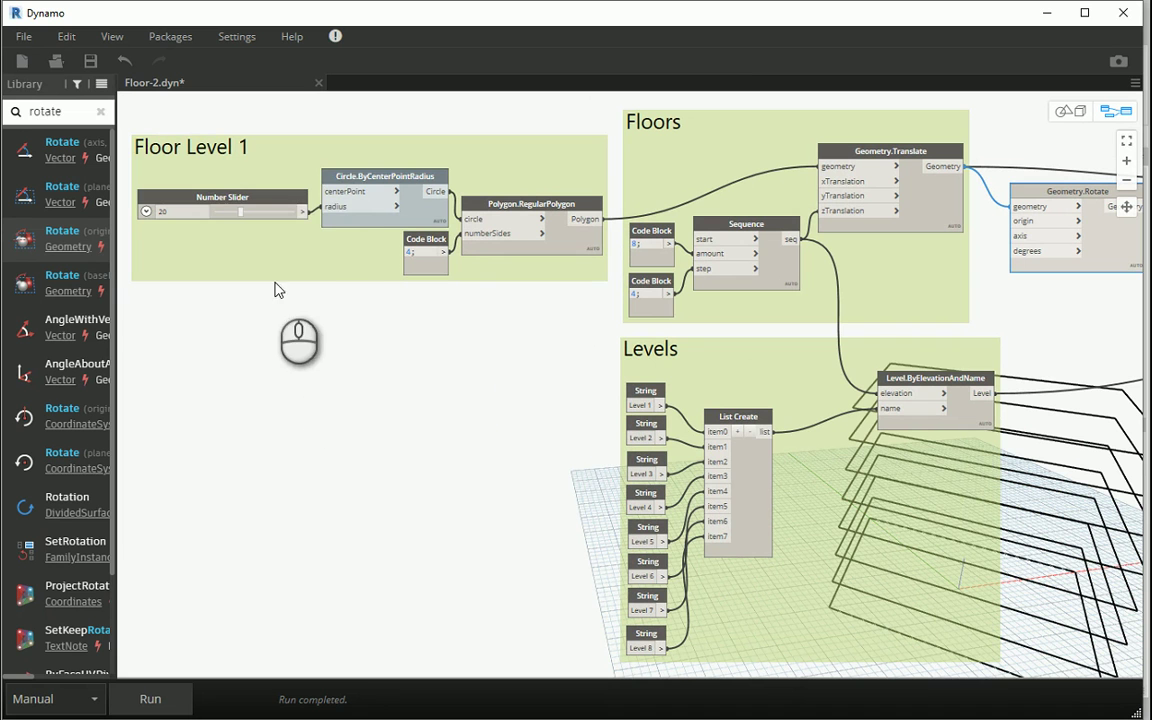
{"action": "mouse_move", "coordinate": [312, 175]}
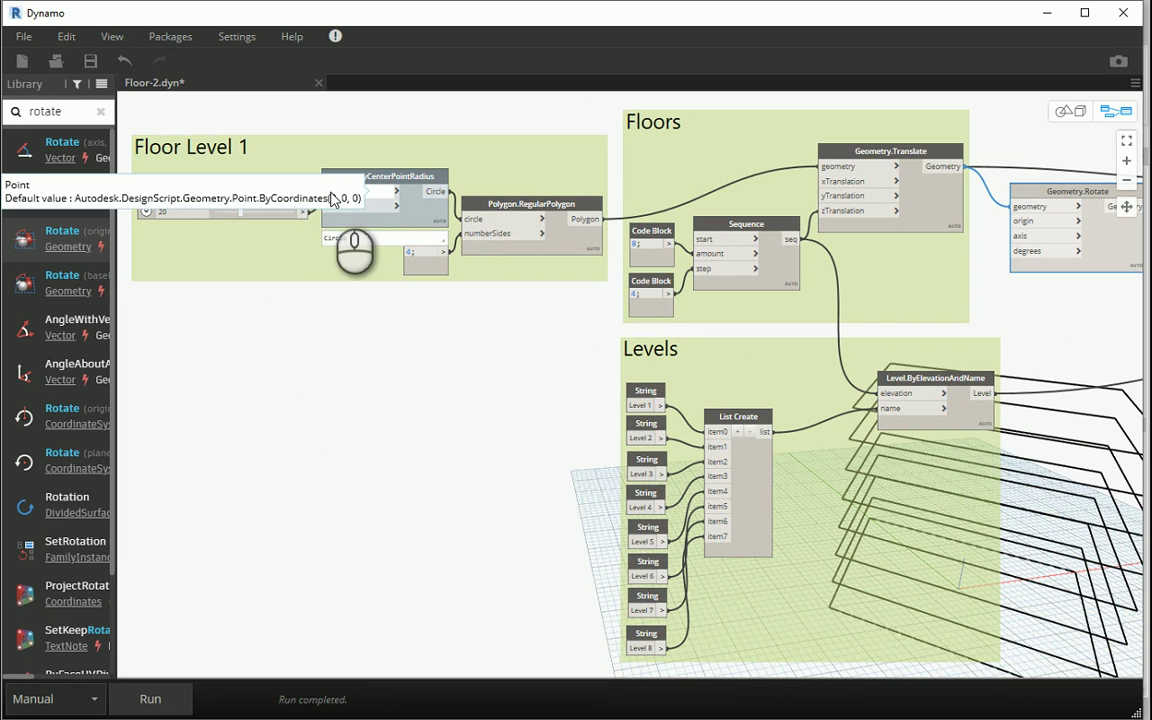
{"action": "right_click", "coordinate": [364, 176]}
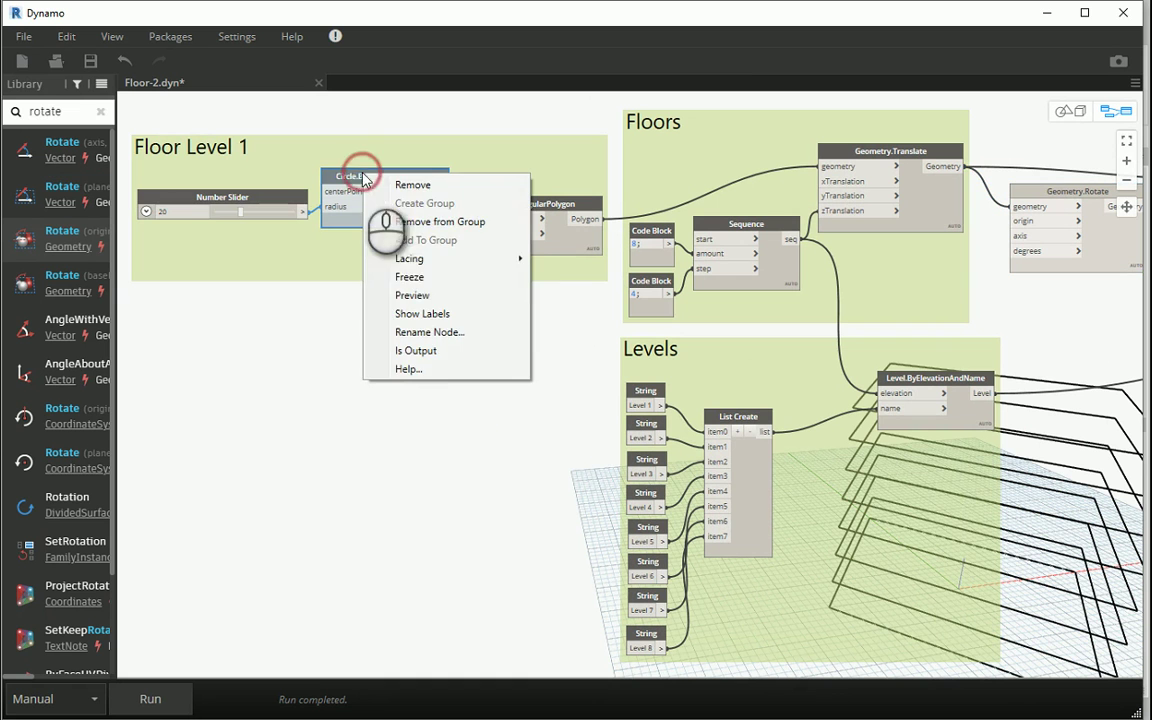
{"action": "left_click", "coordinate": [412, 295]}
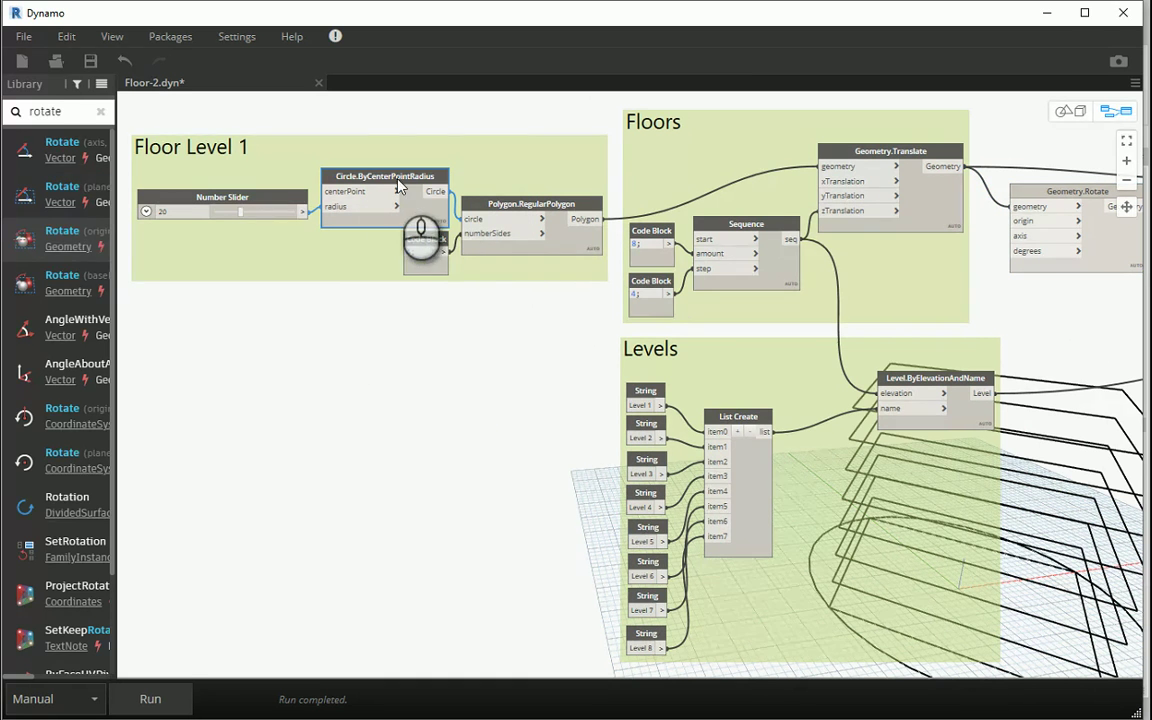
{"action": "right_click", "coordinate": [372, 179]}
{"action": "mouse_move", "coordinate": [418, 263]}
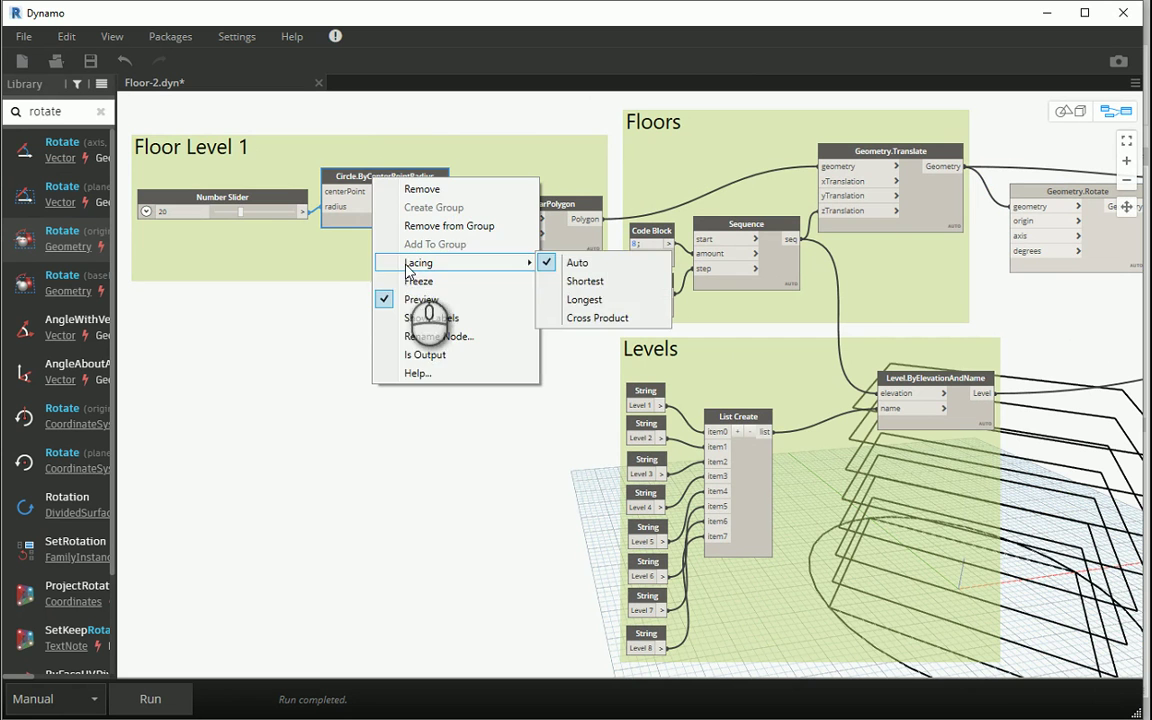
{"action": "left_click", "coordinate": [412, 299]}
{"action": "left_click", "coordinate": [62, 111]}
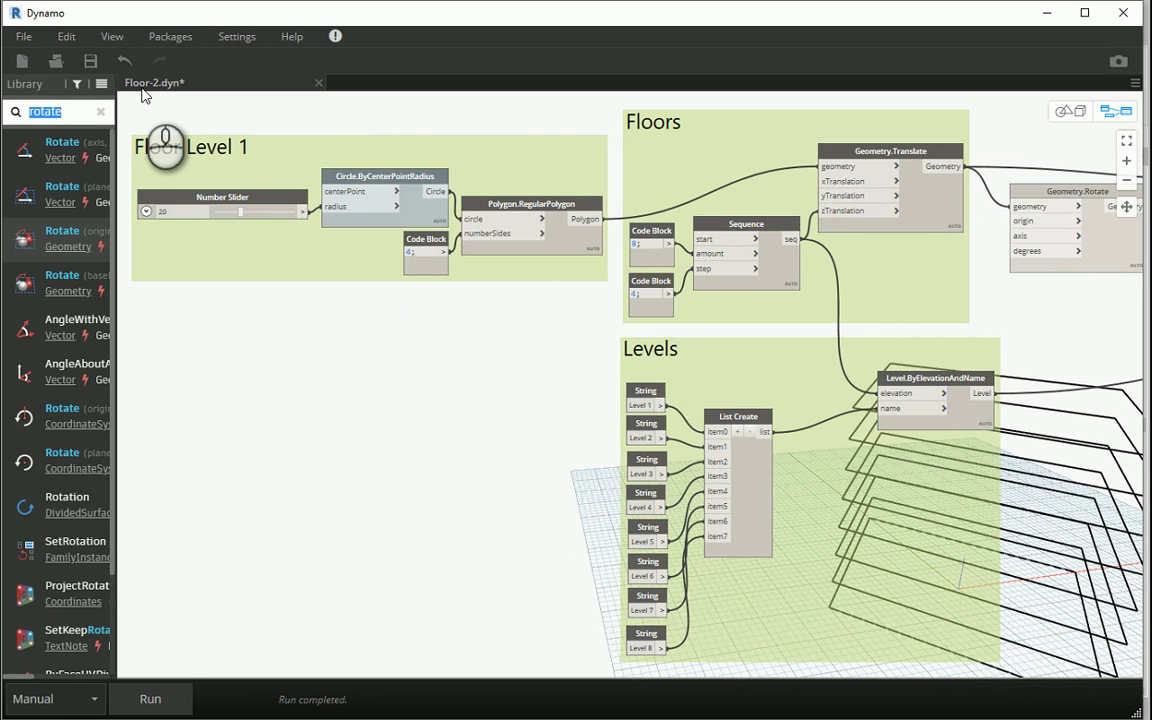
- Add Point.ByCoordinates below Floor Level 1, wired to Circle centerPoint and Geometry.Rotate origin
{"action": "type", "text": "point"}
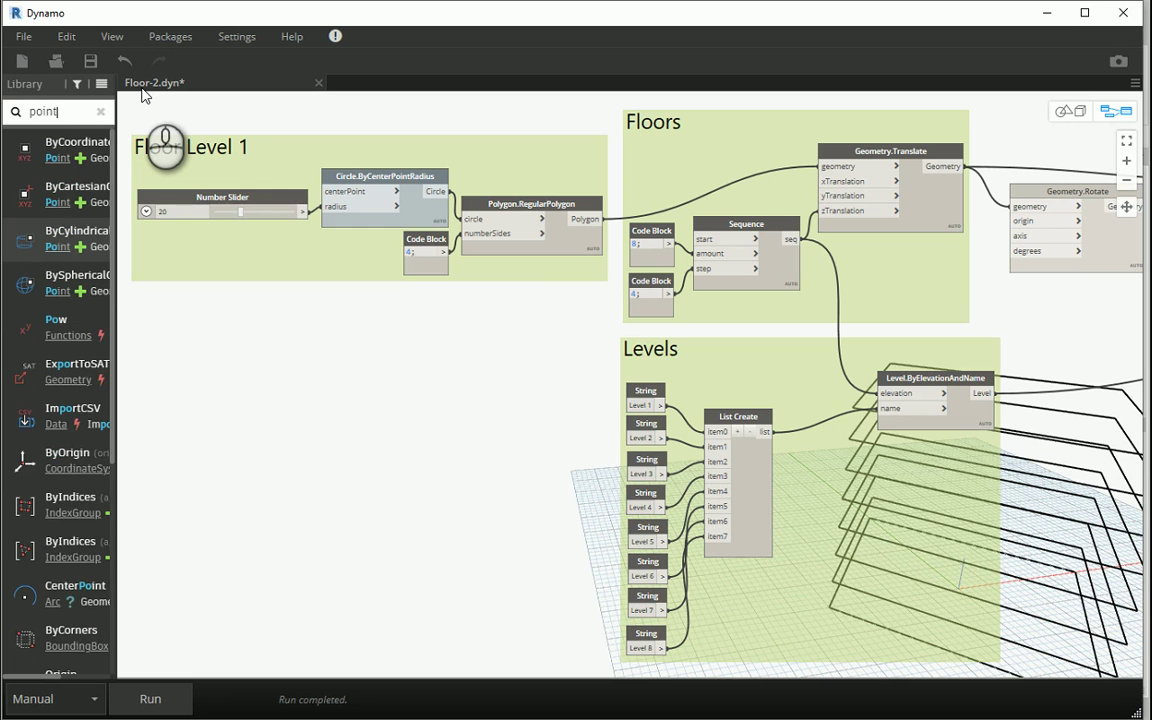
{"action": "left_click", "coordinate": [60, 145]}
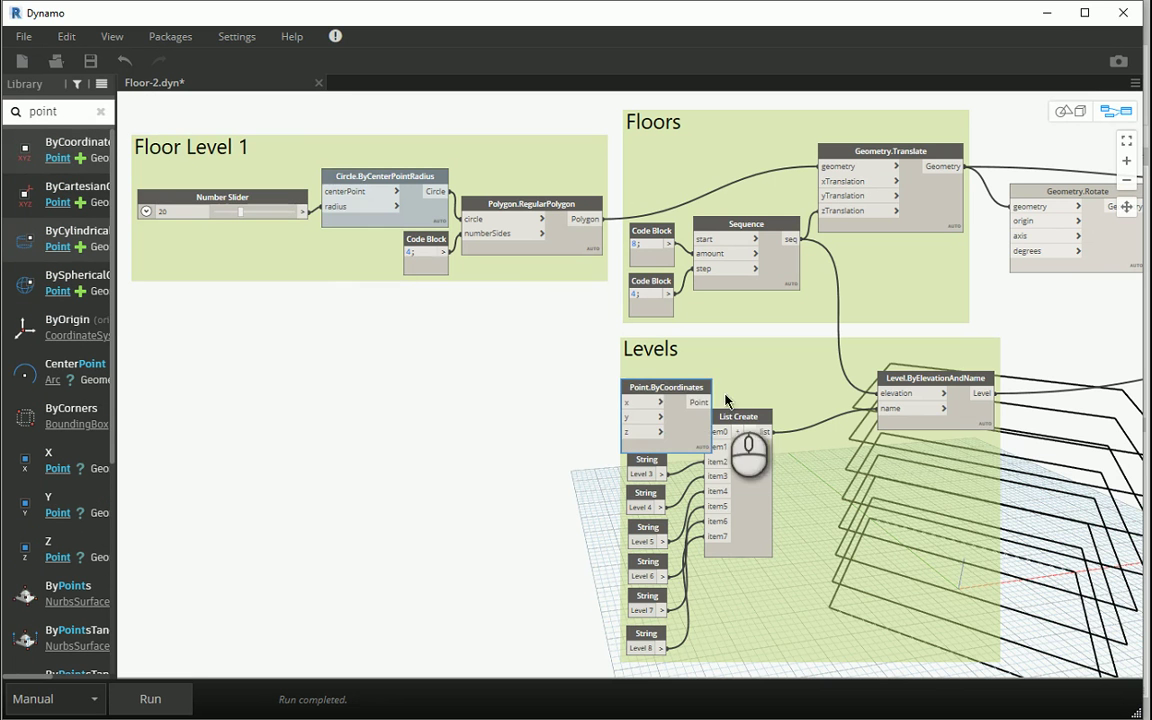
{"action": "mouse_move", "coordinate": [698, 396]}
{"action": "left_mouse_down"}
{"action": "mouse_move", "coordinate": [239, 114]}
{"action": "mouse_move", "coordinate": [268, 253]}
{"action": "left_mouse_up"}
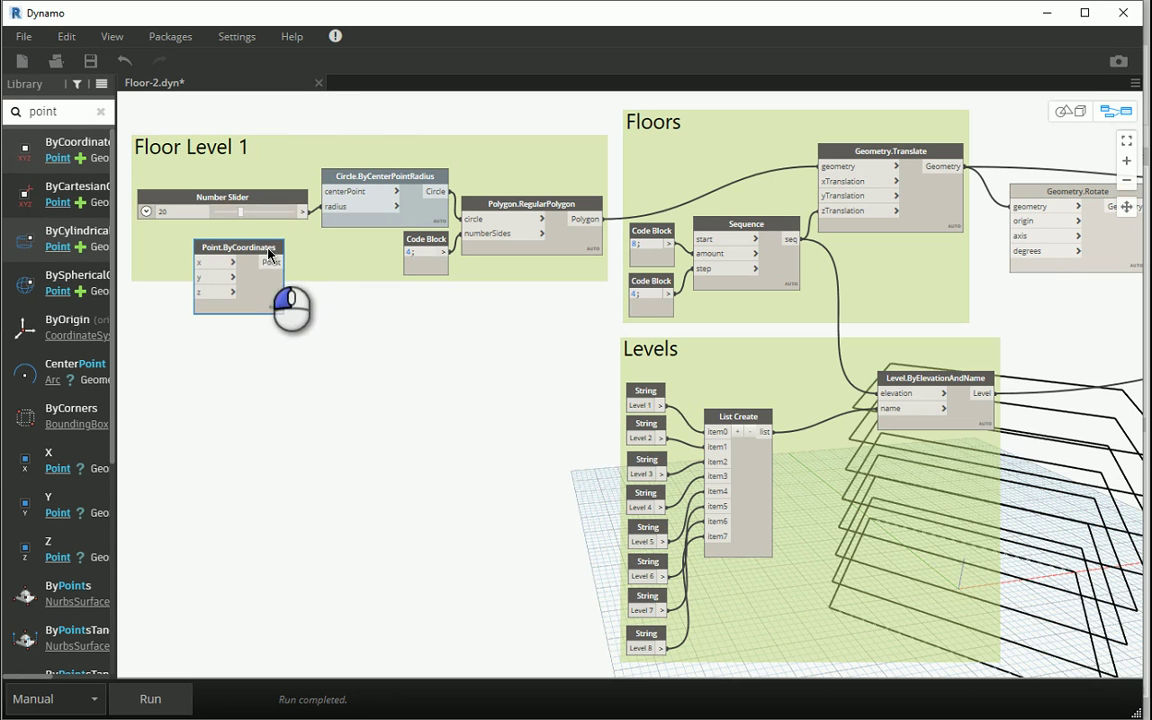
{"action": "left_click_drag", "start_coordinate": [280, 267], "coordinate": [330, 191]}
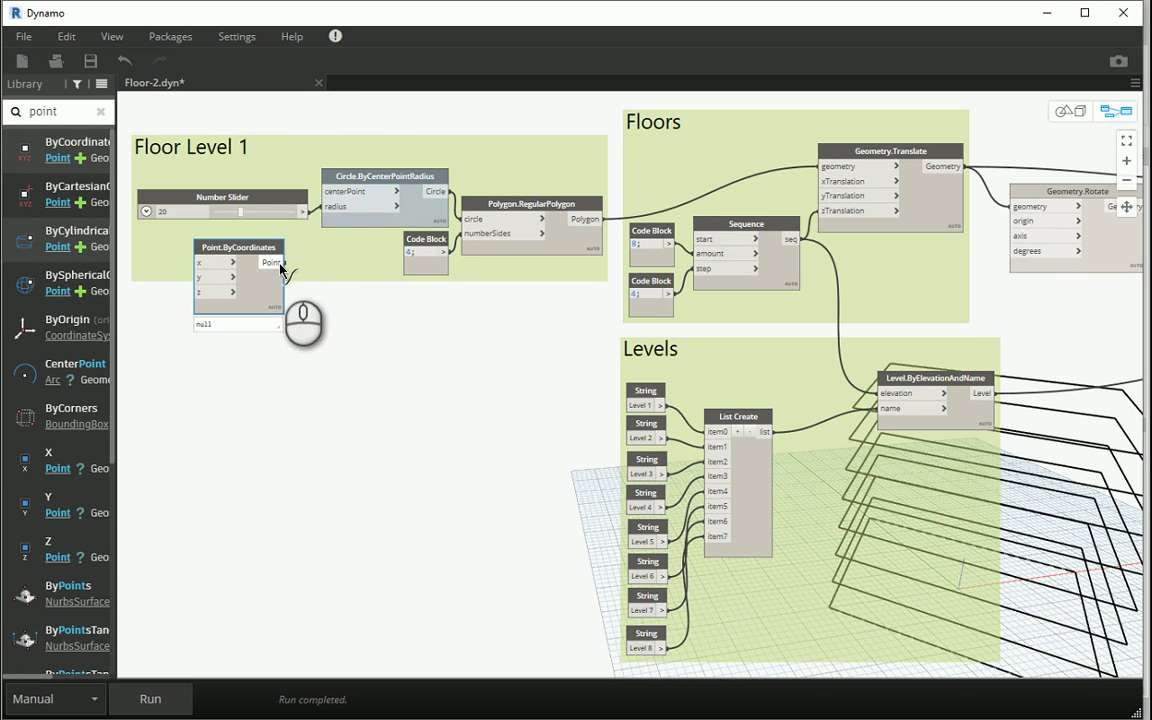
{"action": "left_click_drag", "start_coordinate": [242, 199], "coordinate": [230, 195]}
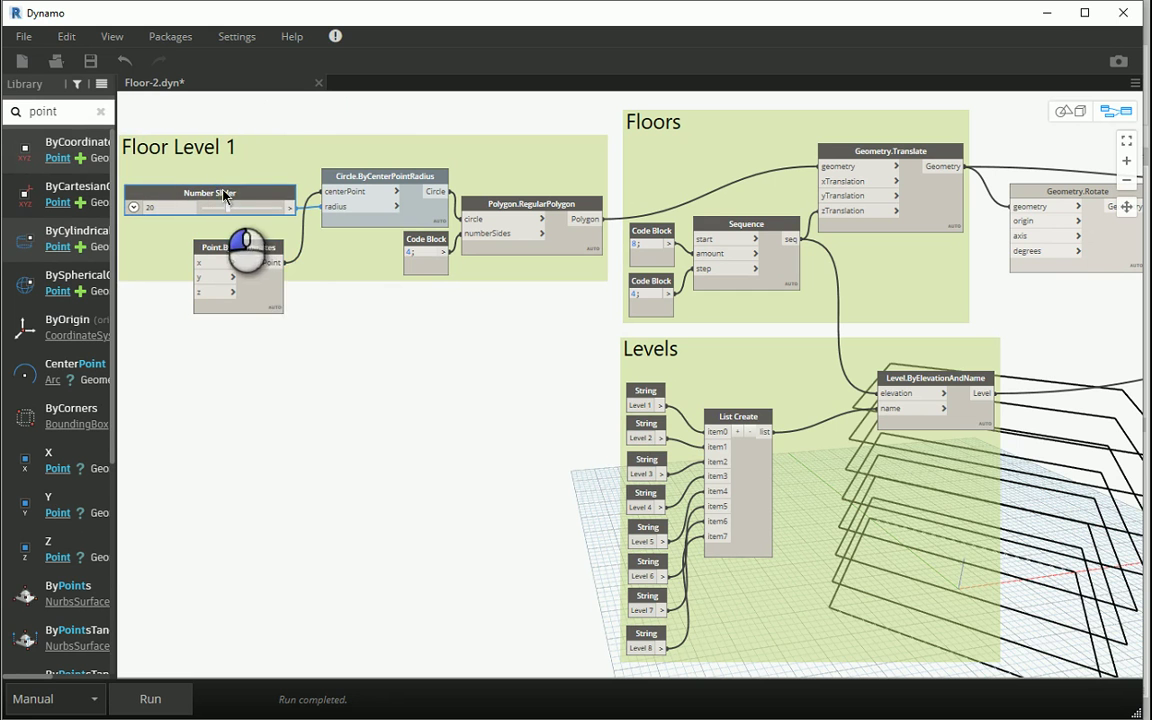
{"action": "left_click", "coordinate": [281, 262]}
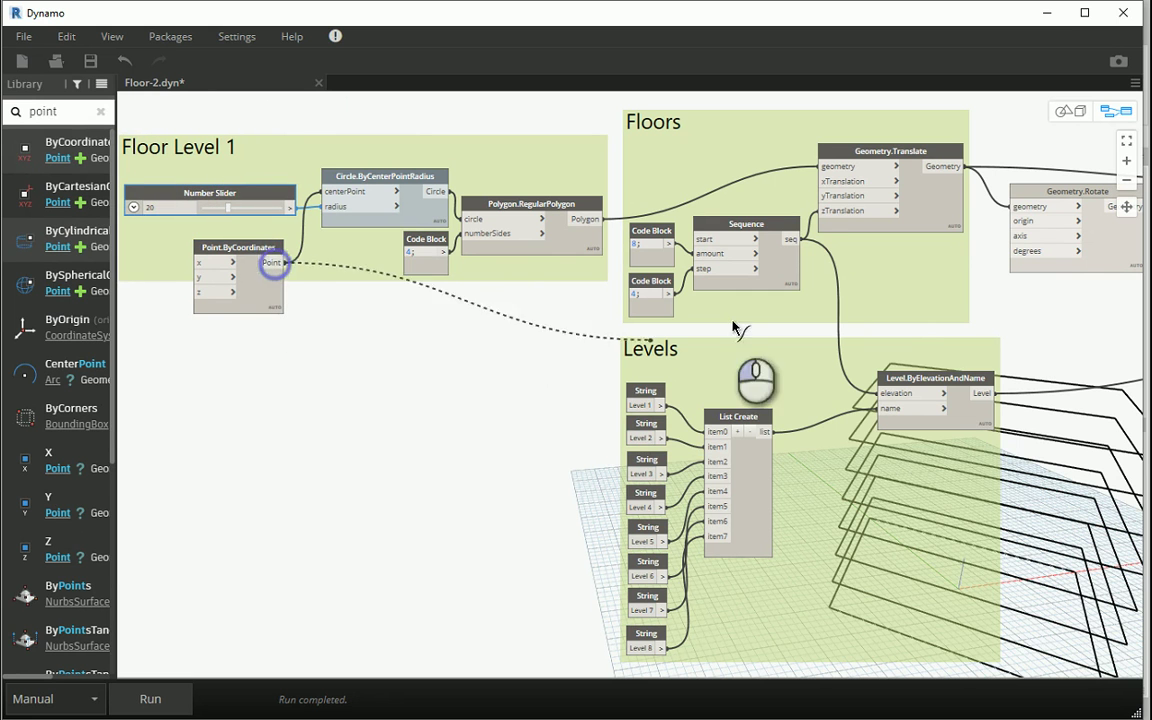
{"action": "left_click", "coordinate": [1013, 221]}
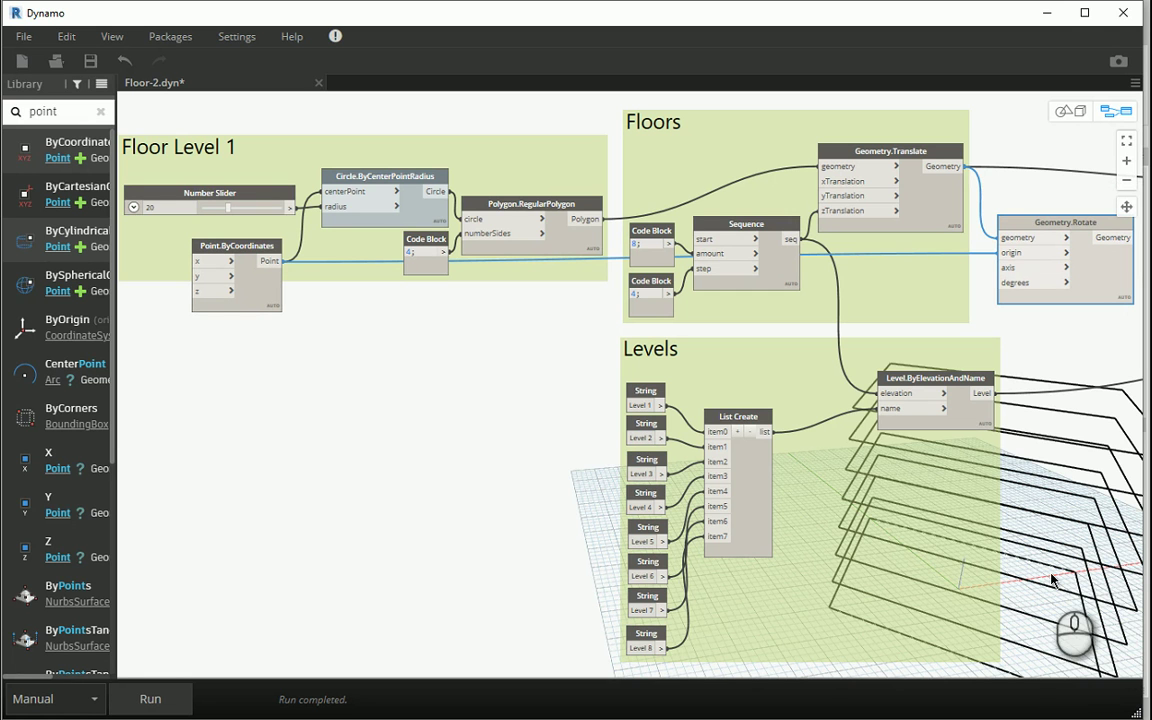
- Add a Vector.ZAxis node as Geometry.Rotate's rotation axis
{"action": "double_click", "coordinate": [71, 110]}
{"action": "type", "text": "z"}
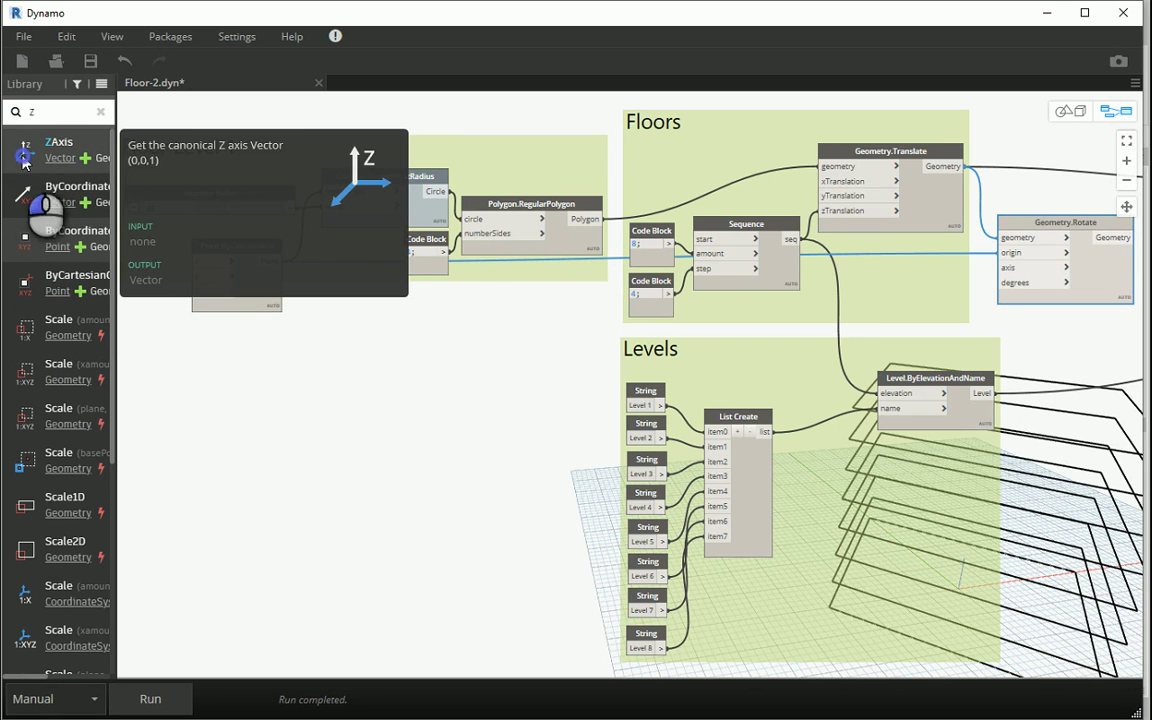
{"action": "left_click", "coordinate": [24, 162]}
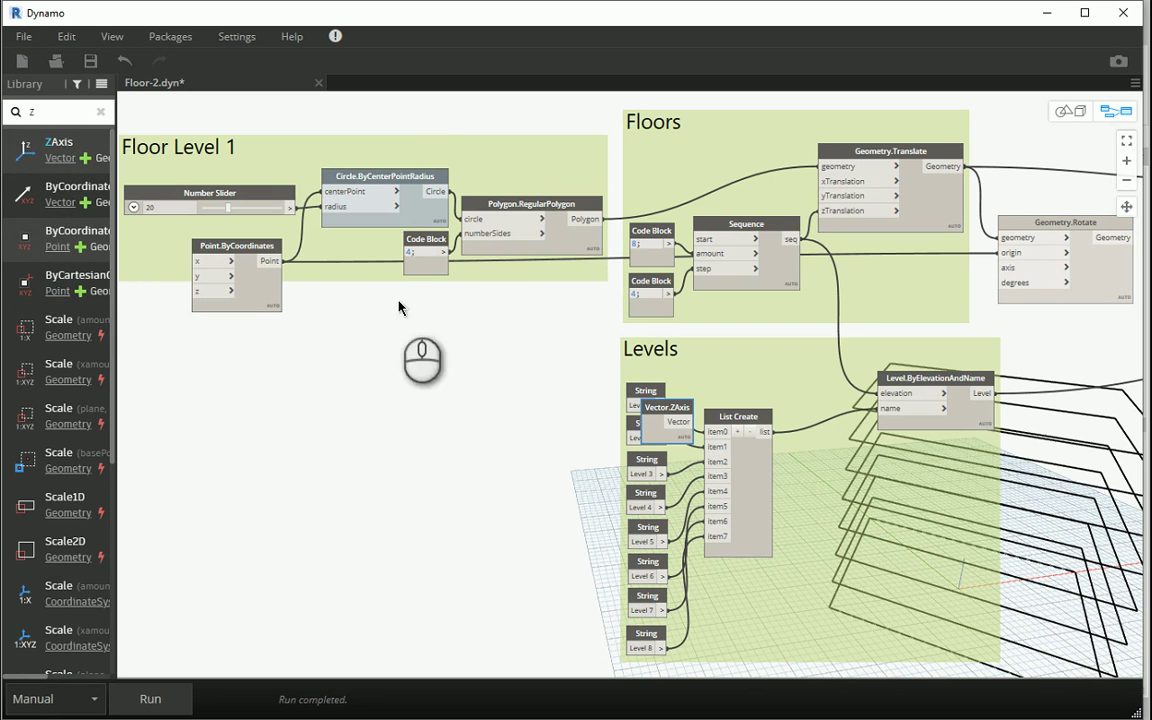
{"action": "left_click", "coordinate": [58, 150]}
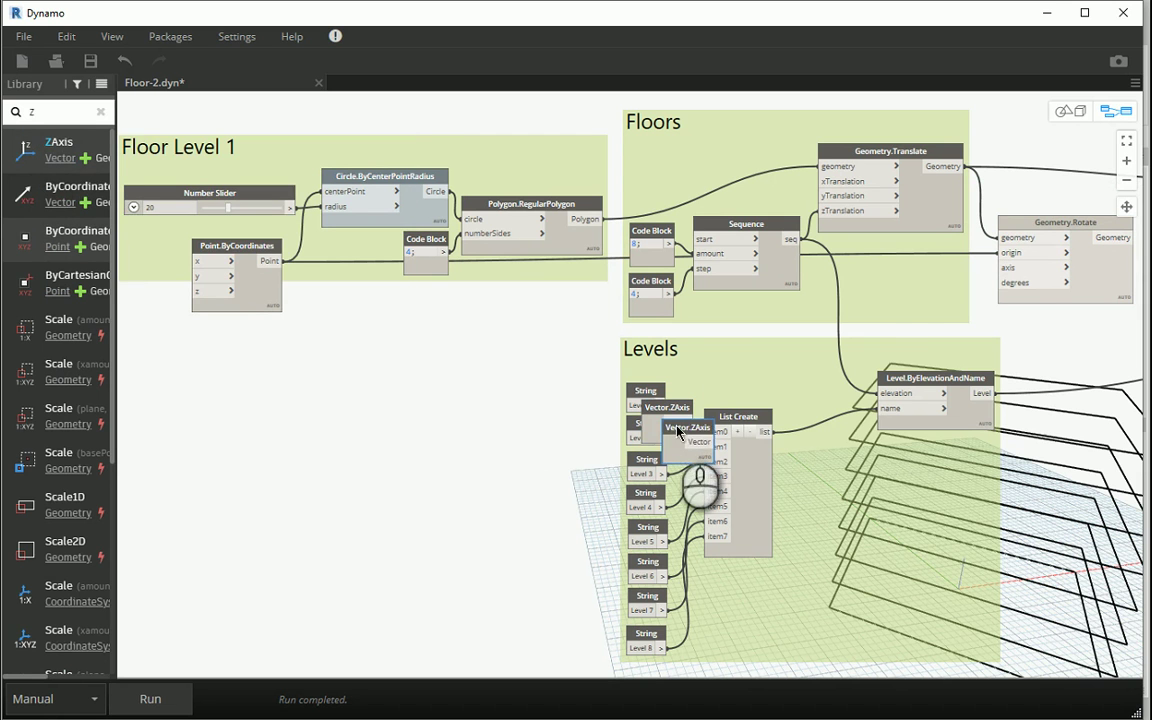
{"action": "left_click_drag", "start_coordinate": [678, 432], "coordinate": [955, 283]}
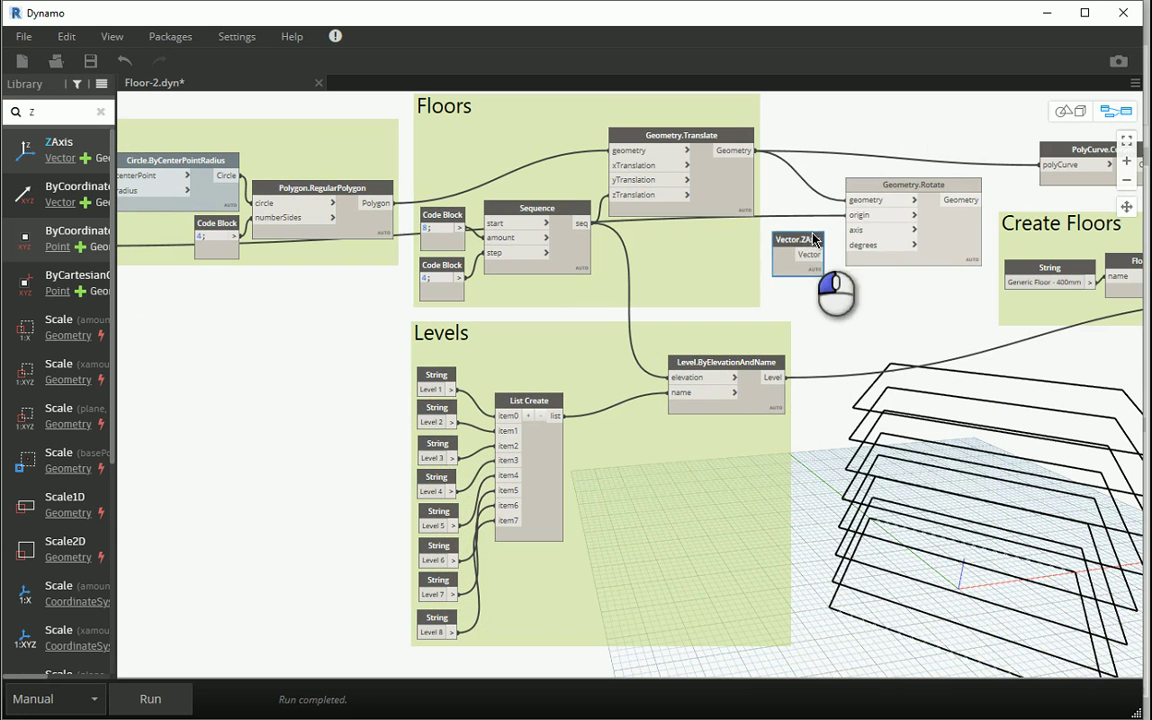
{"action": "left_click_drag", "start_coordinate": [813, 239], "coordinate": [848, 230]}
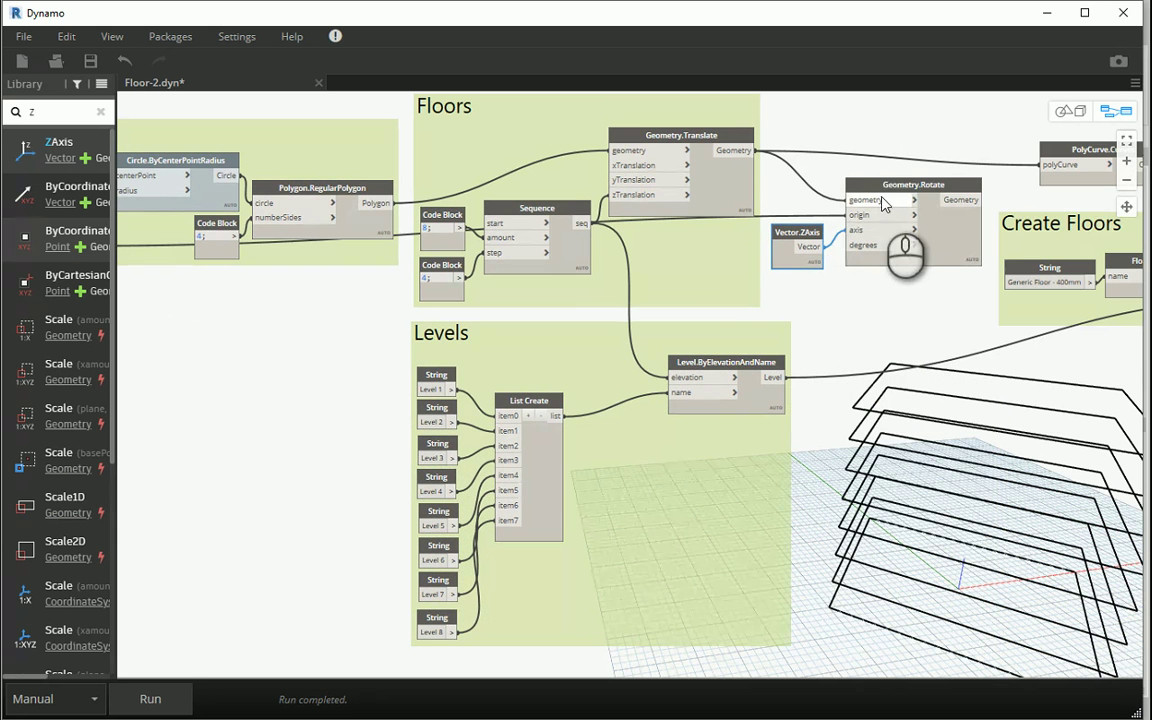
{"action": "left_click_drag", "start_coordinate": [888, 186], "coordinate": [897, 191]}
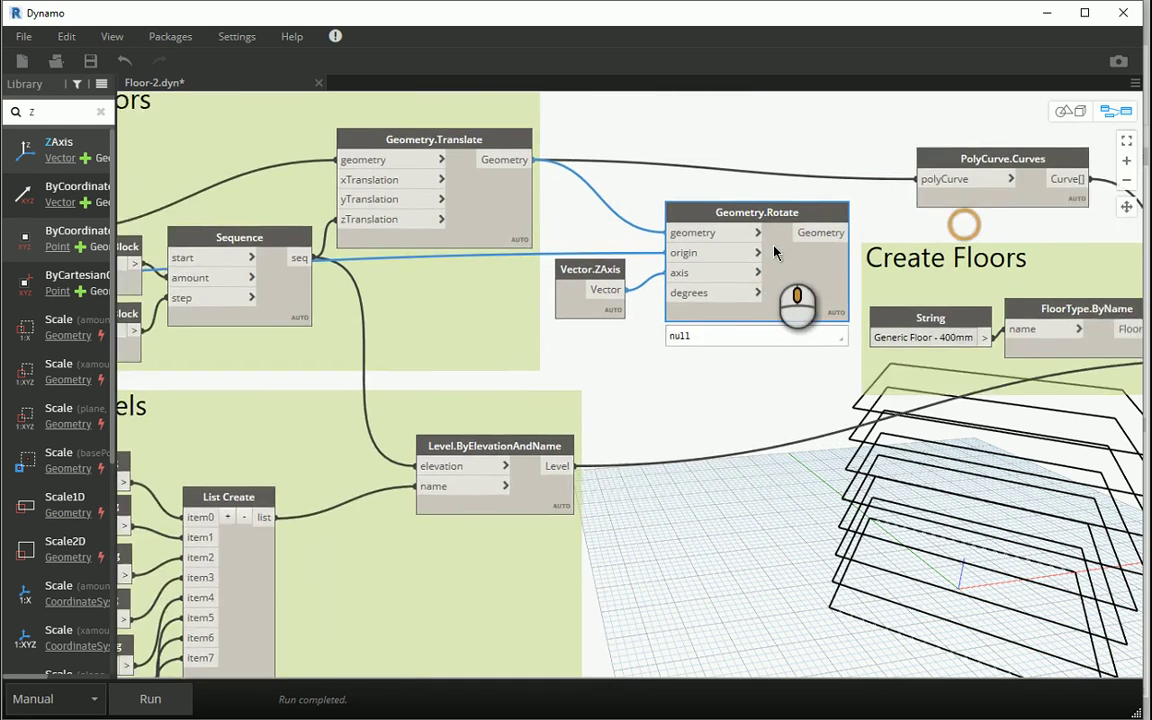
{"action": "middle_click_drag", "start_coordinate": [897, 191], "coordinate": [567, 195]}
{"action": "scroll", "coordinate": [636, 215], "scroll_direction": "up", "scroll_amount": 2}
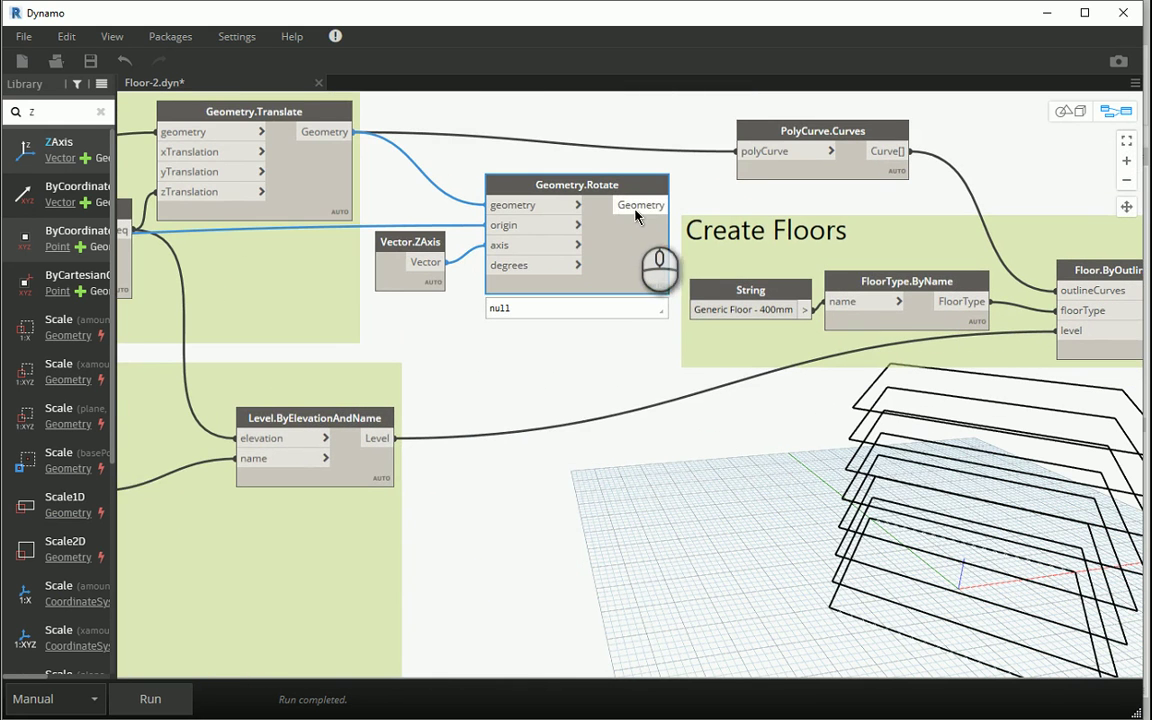
{"action": "middle_click_drag", "start_coordinate": [636, 218], "coordinate": [627, 220]}
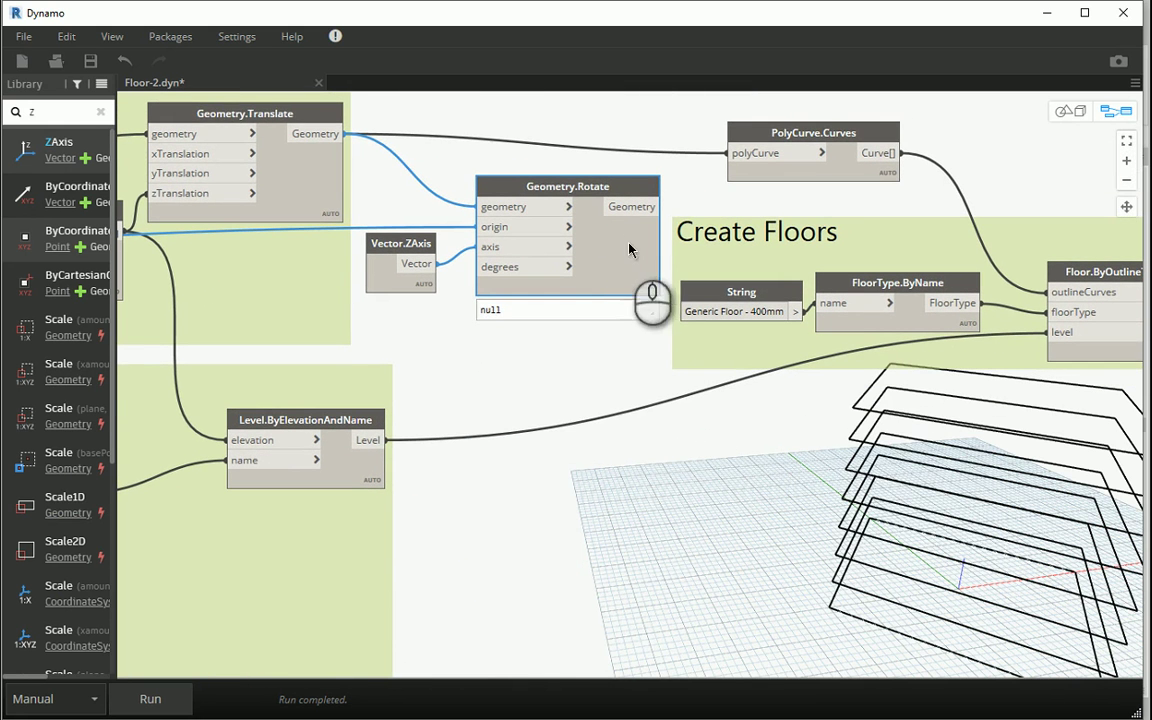
- Feed a 45 code block into Rotate's degrees, and Rotate's output into PolyCurve.Curves
{"action": "double_click", "coordinate": [400, 326]}
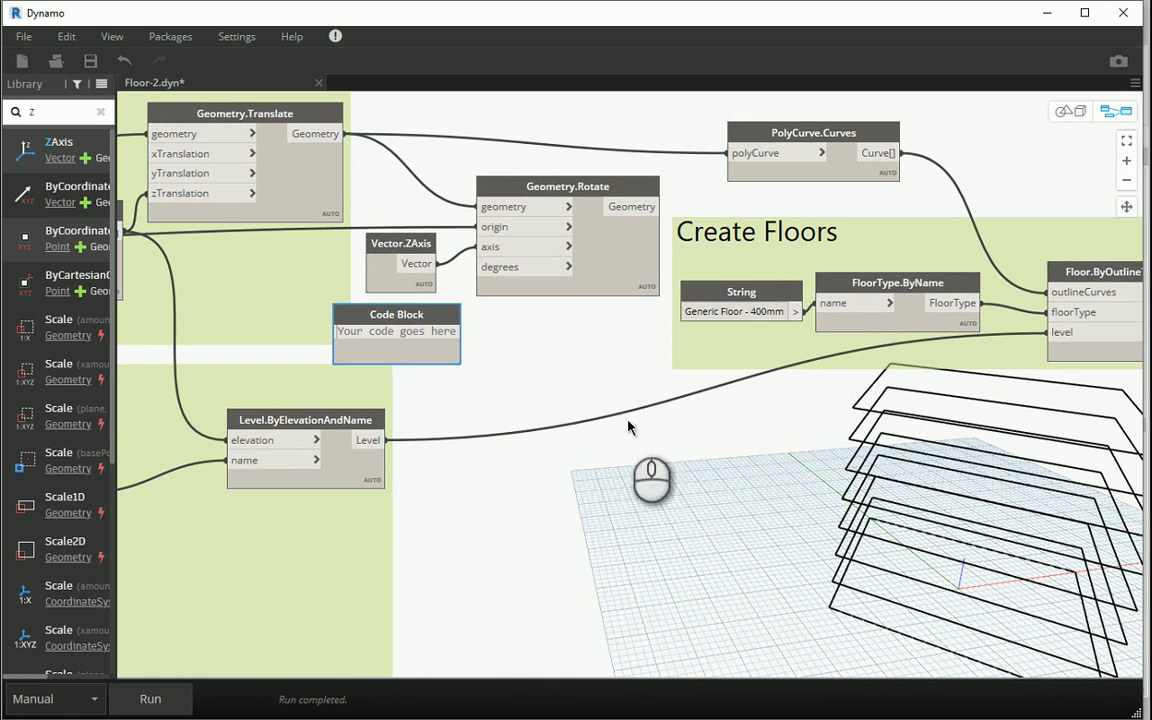
{"action": "type", "text": "45;"}
{"action": "left_click", "coordinate": [499, 347]}
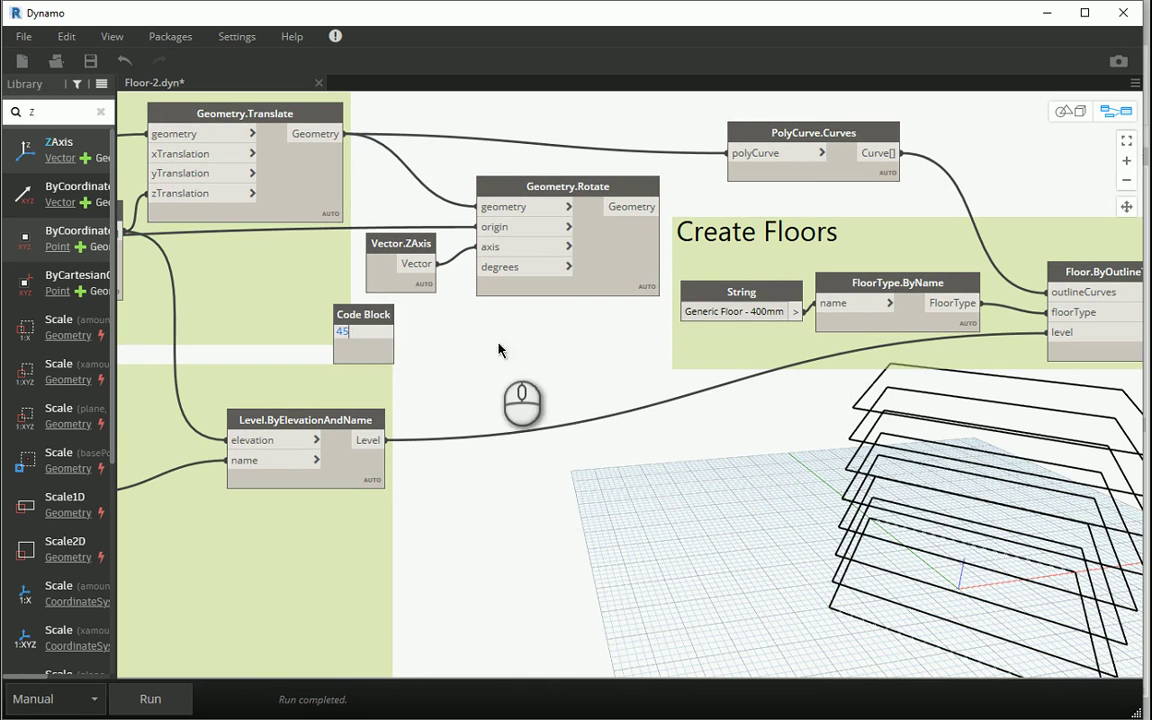
{"action": "left_click_drag", "start_coordinate": [386, 318], "coordinate": [432, 317]}
{"action": "left_click", "coordinate": [433, 326]}
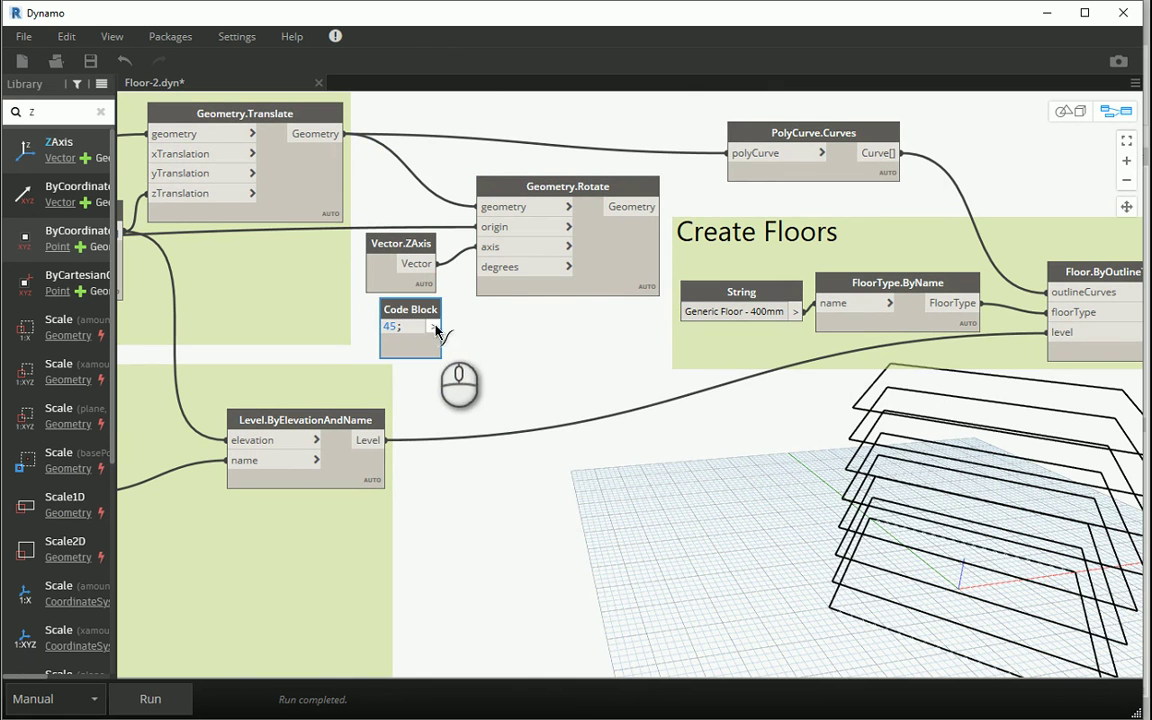
{"action": "left_click", "coordinate": [478, 266]}
{"action": "left_click", "coordinate": [648, 207]}
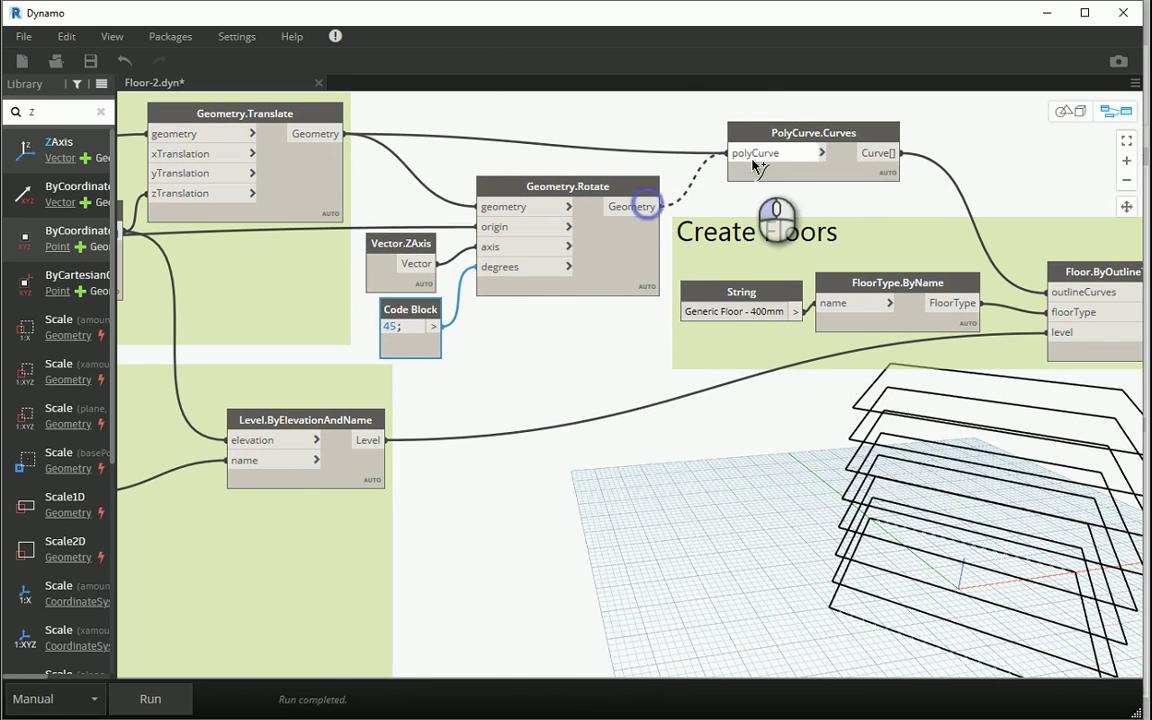
{"action": "left_click", "coordinate": [728, 153]}
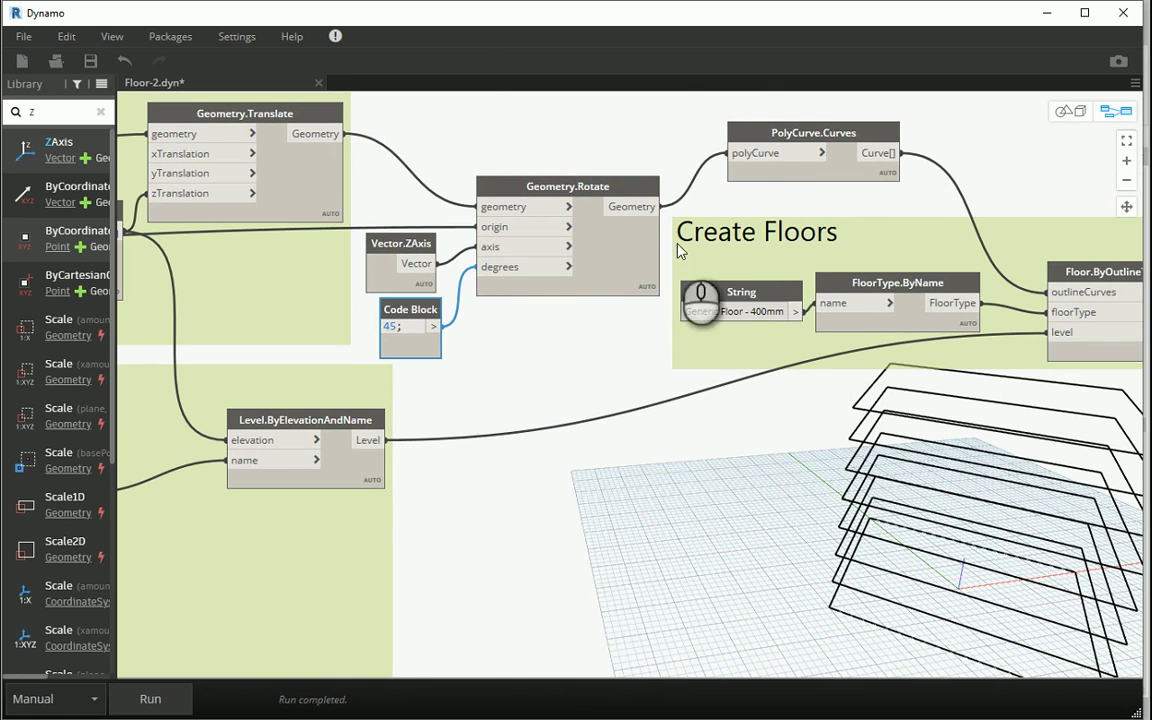
- Run the graph and check the 45-degree rotated stacked floors in Revit's 3D view
{"action": "left_click", "coordinate": [169, 695]}
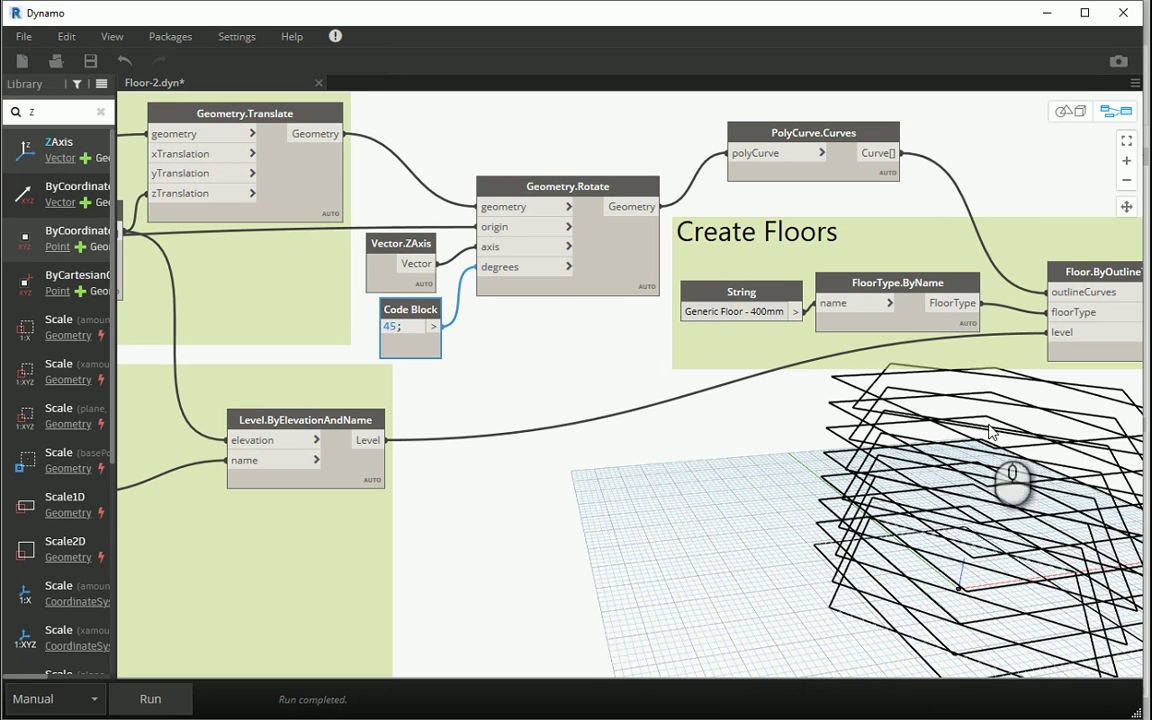
{"action": "left_click", "coordinate": [1047, 14]}
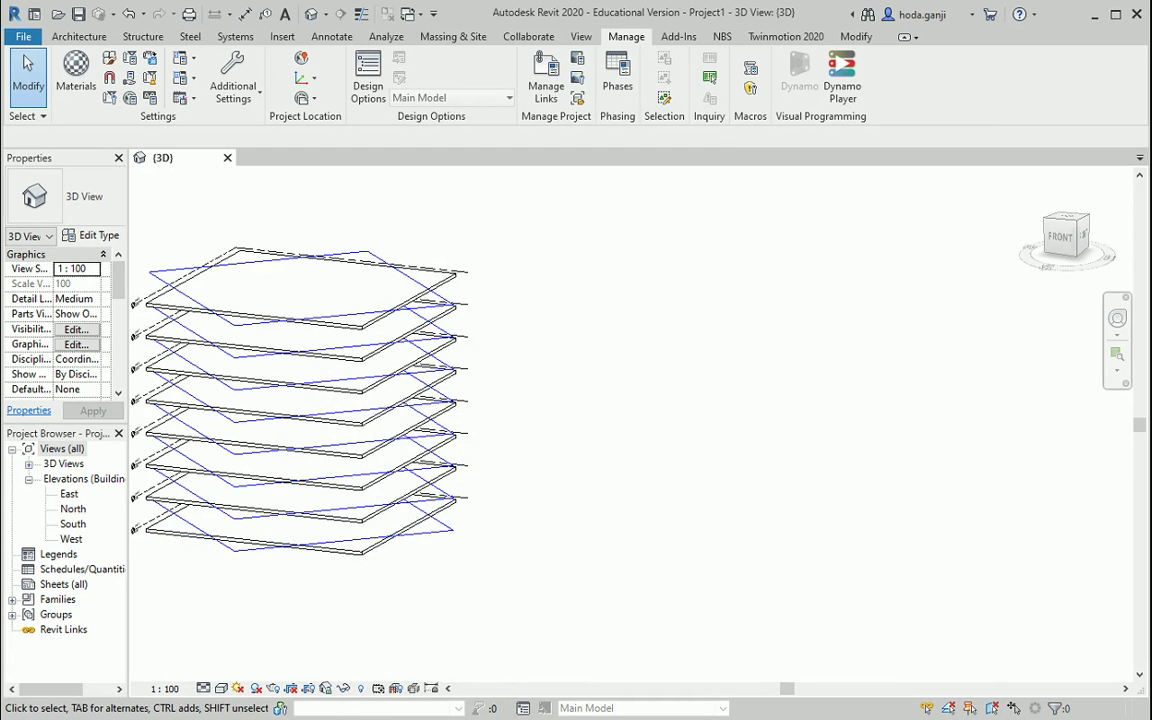
- Hide the Geometry.Translate and Geometry.Rotate previews and highlight the PolyCurve.Curves outlines
{"action": "left_click", "coordinate": [694, 669]}
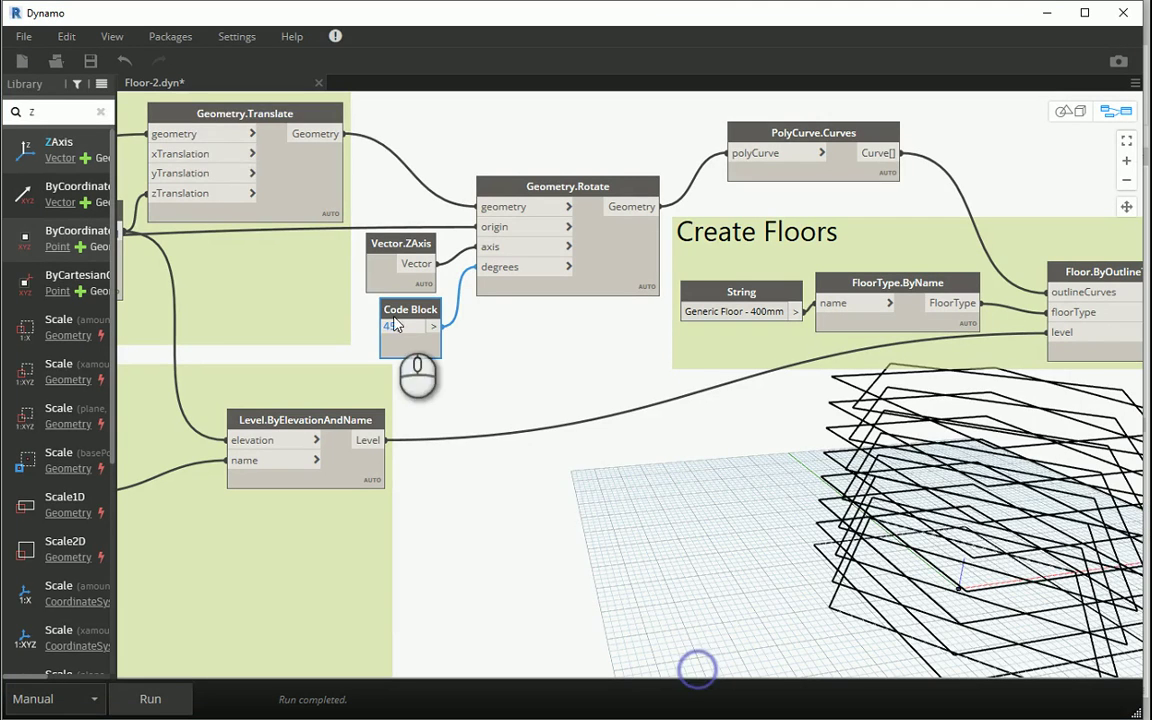
{"action": "right_click", "coordinate": [210, 113]}
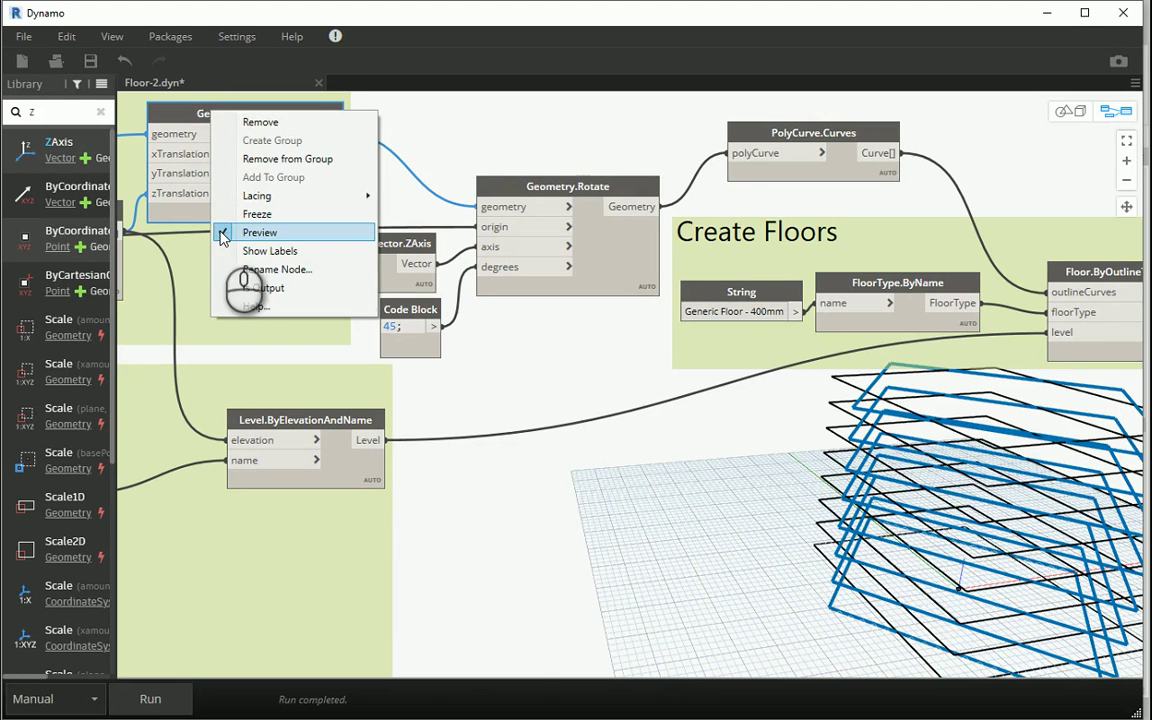
{"action": "left_click", "coordinate": [219, 231]}
{"action": "right_click", "coordinate": [582, 186]}
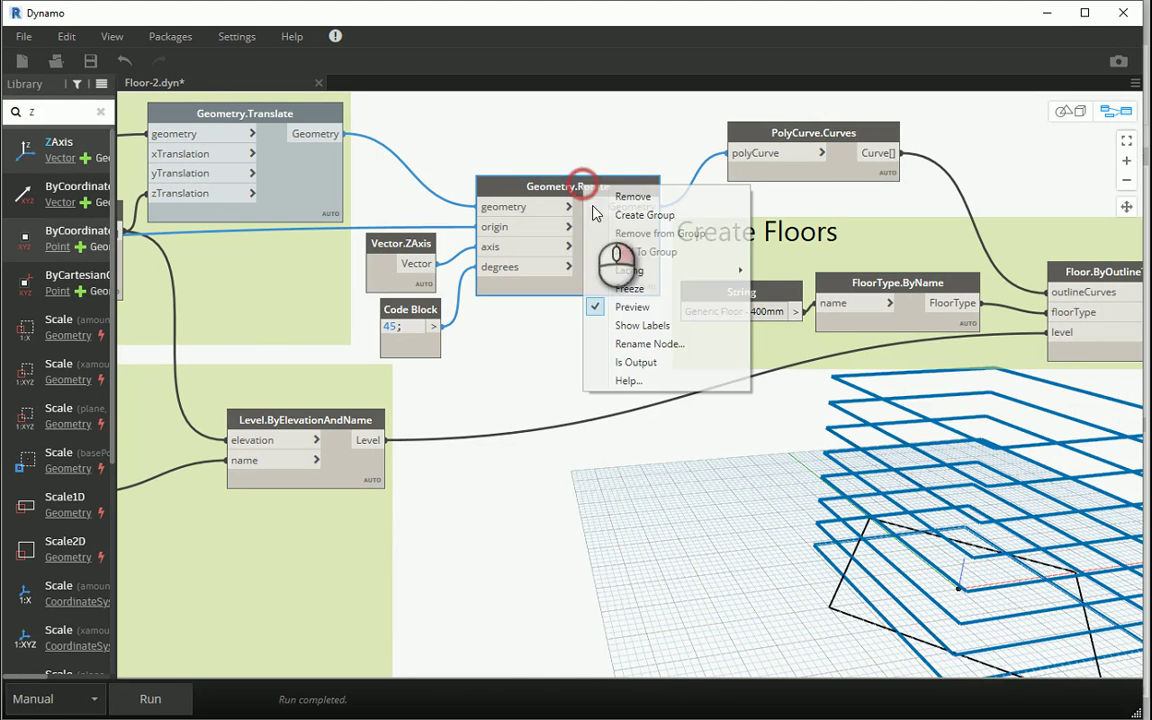
{"action": "left_click", "coordinate": [598, 307]}
{"action": "left_click", "coordinate": [651, 489]}
{"action": "left_click", "coordinate": [790, 140]}
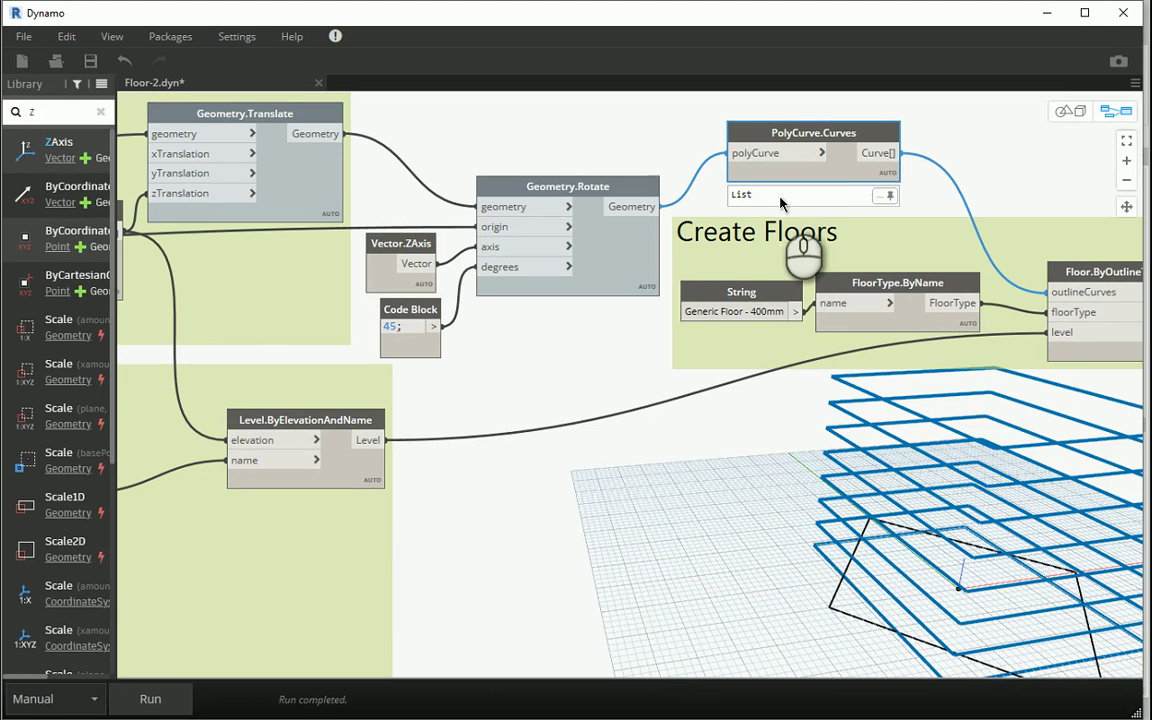
- Toggle the Polygon.RegularPolygon preview and recheck Geometry.Translate's preview, leaving it hidden
{"action": "middle_click_drag", "start_coordinate": [200, 300], "coordinate": [650, 275]}
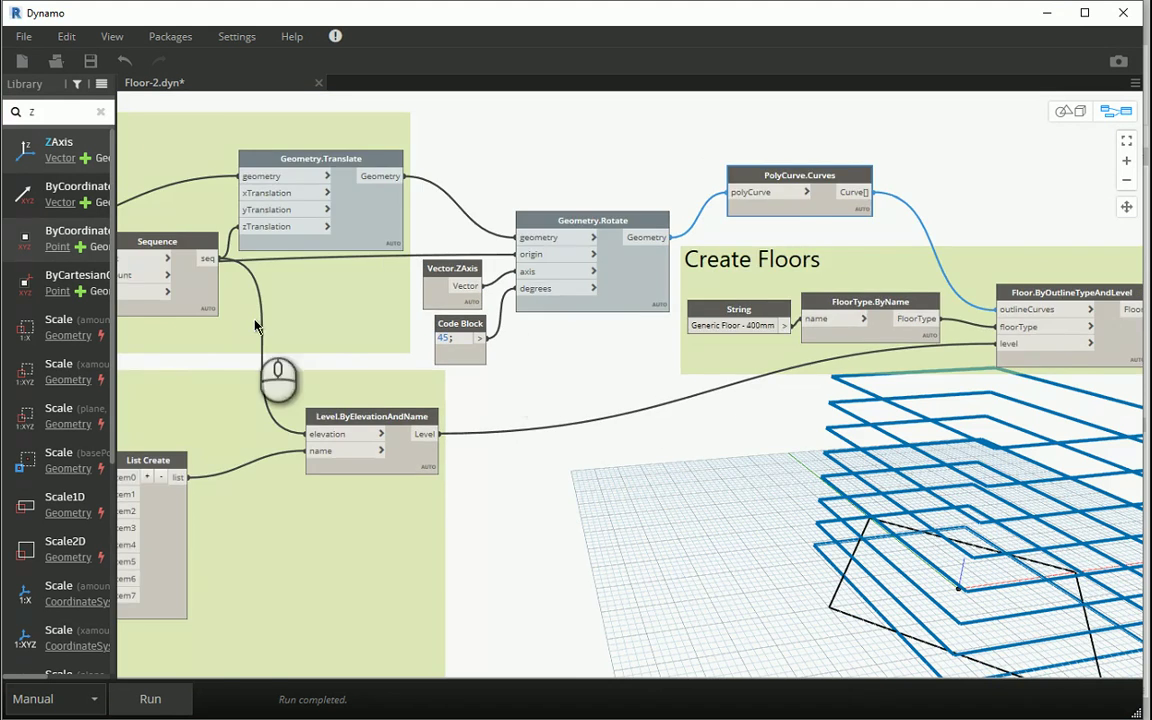
{"action": "scroll", "coordinate": [358, 235], "scroll_direction": "up", "scroll_amount": 3}
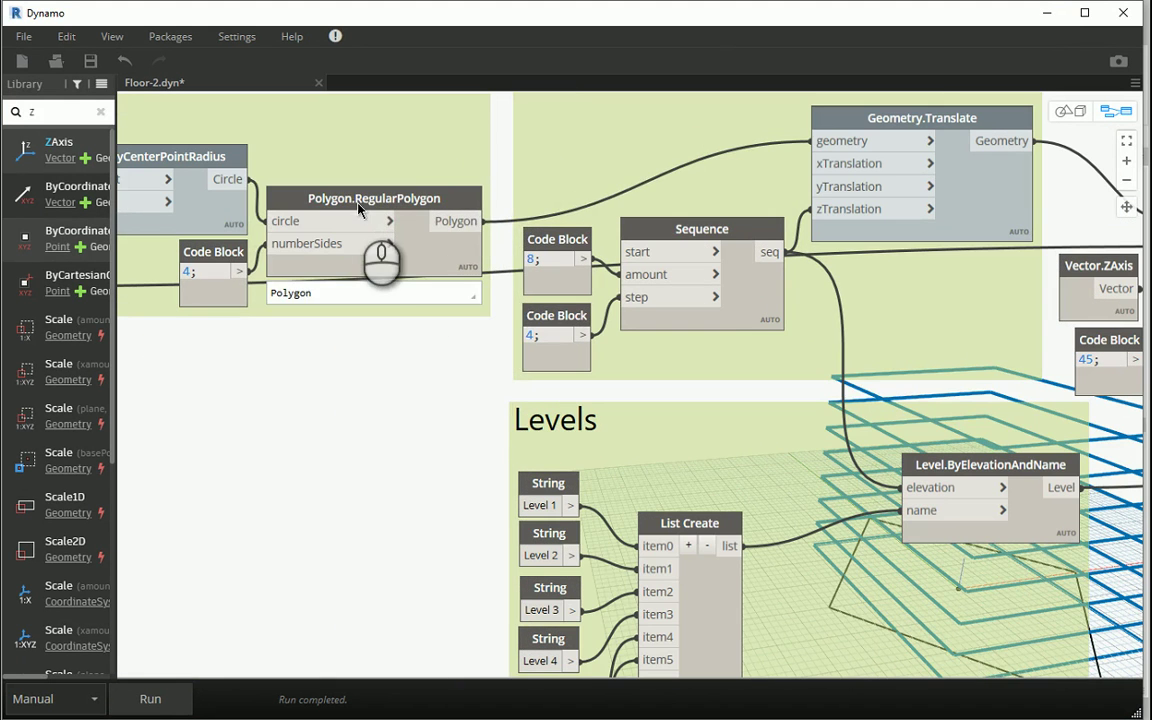
{"action": "right_click", "coordinate": [360, 200]}
{"action": "left_click", "coordinate": [372, 330]}
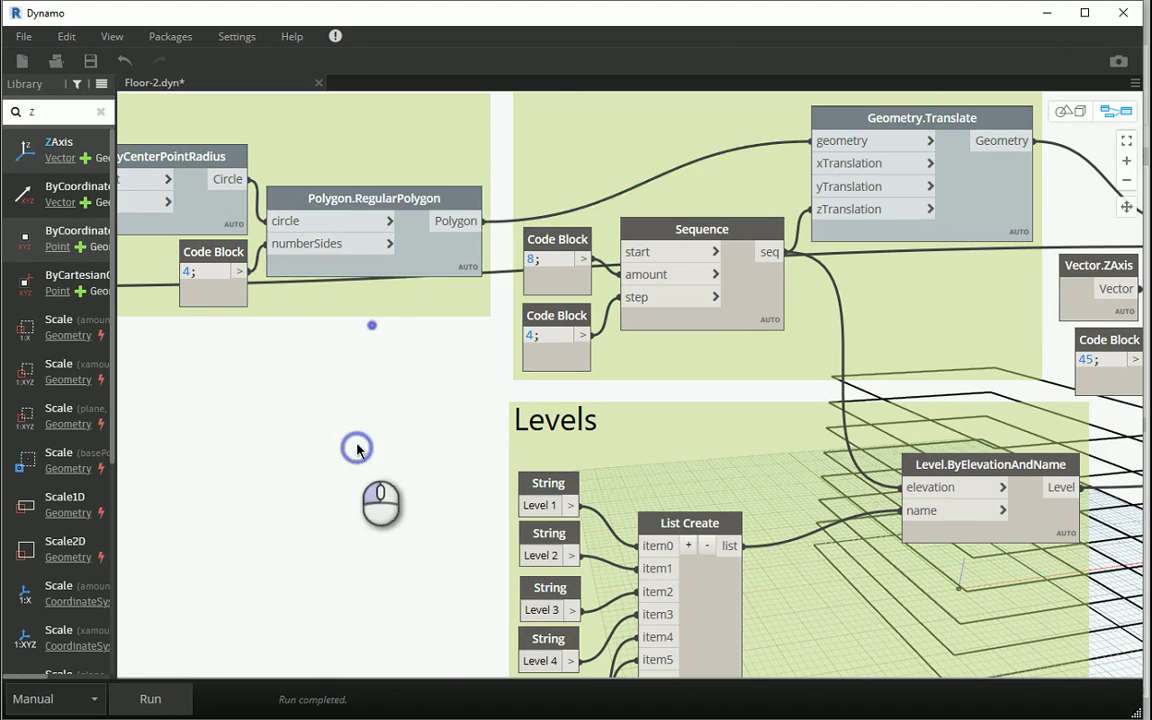
{"action": "scroll", "coordinate": [797, 540], "scroll_direction": "down", "scroll_amount": 3}
{"action": "mouse_move", "coordinate": [797, 540]}
{"action": "middle_mouse_down"}
{"action": "mouse_move", "coordinate": [237, 385]}
{"action": "mouse_move", "coordinate": [234, 394]}
{"action": "middle_mouse_up"}
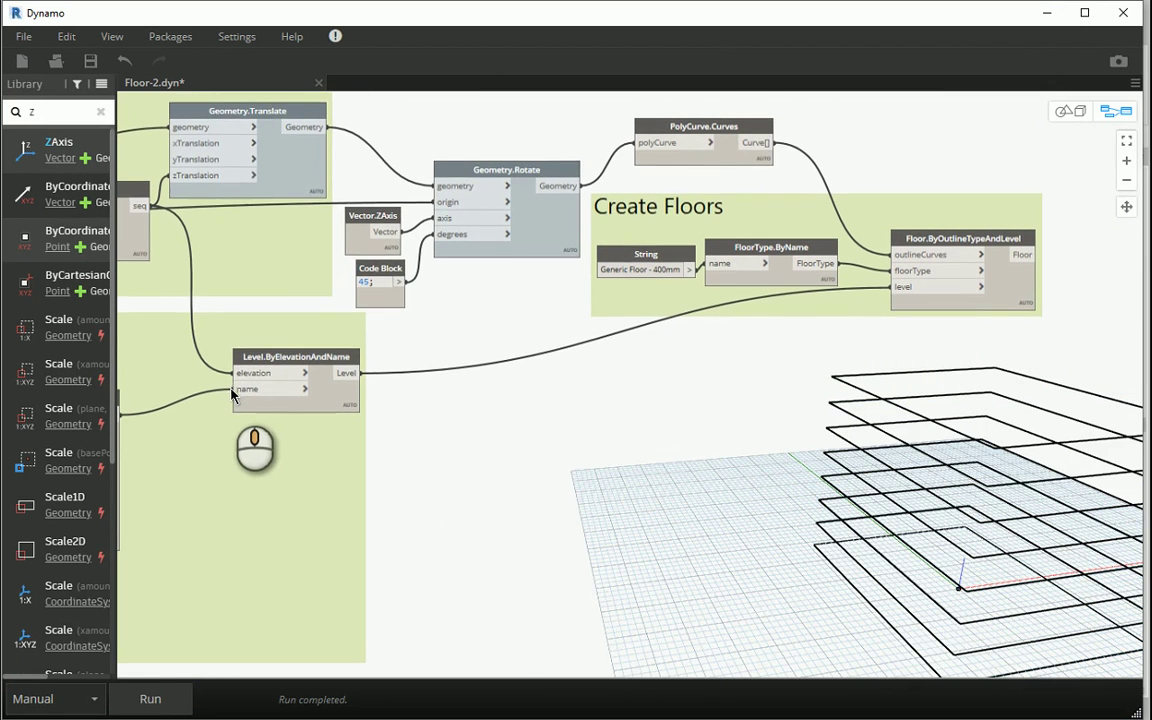
{"action": "right_click", "coordinate": [255, 124]}
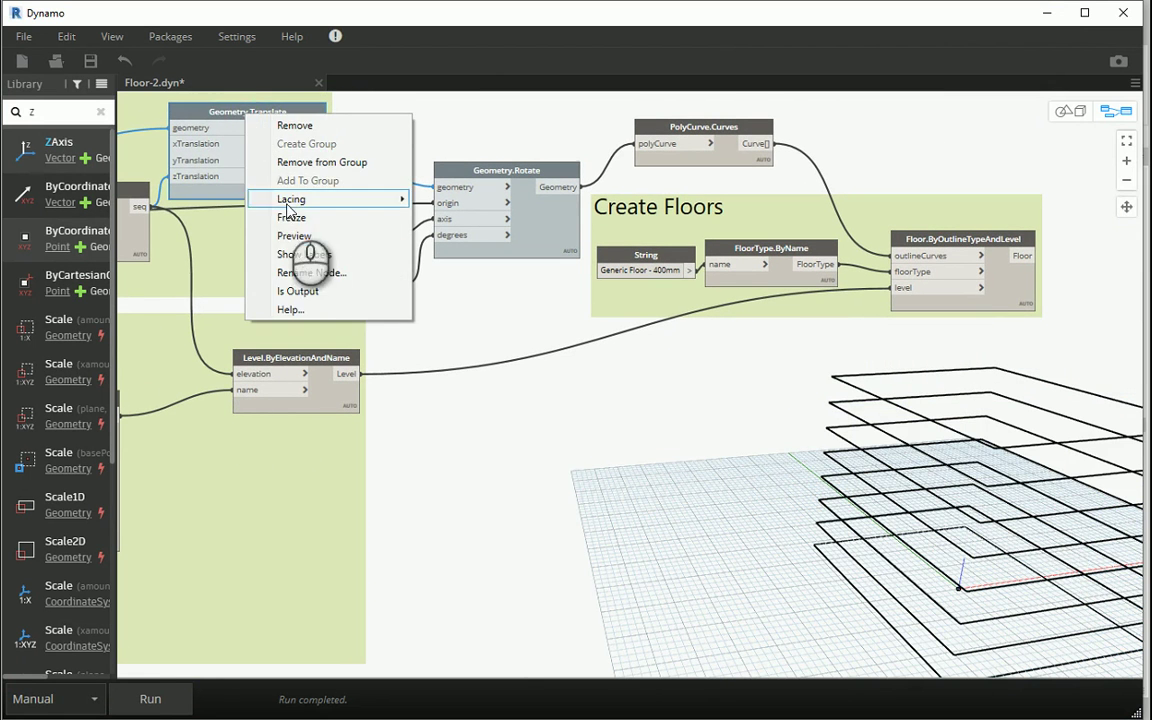
{"action": "left_click", "coordinate": [294, 235]}
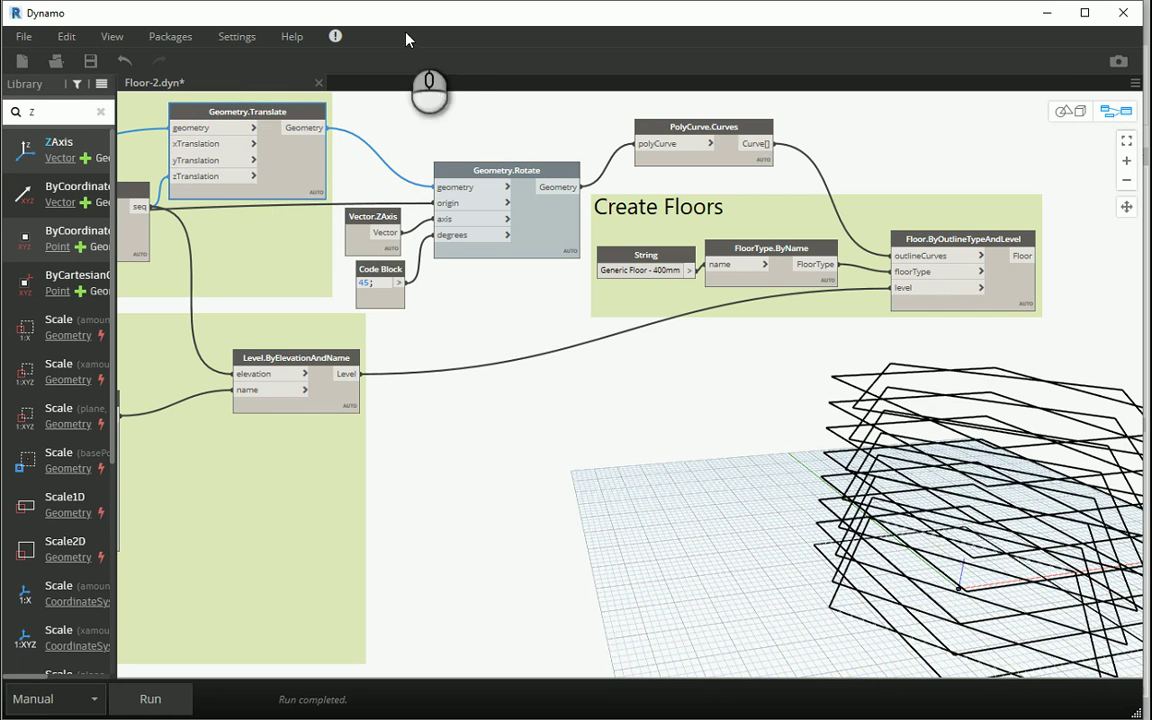
{"action": "right_click", "coordinate": [264, 110]}
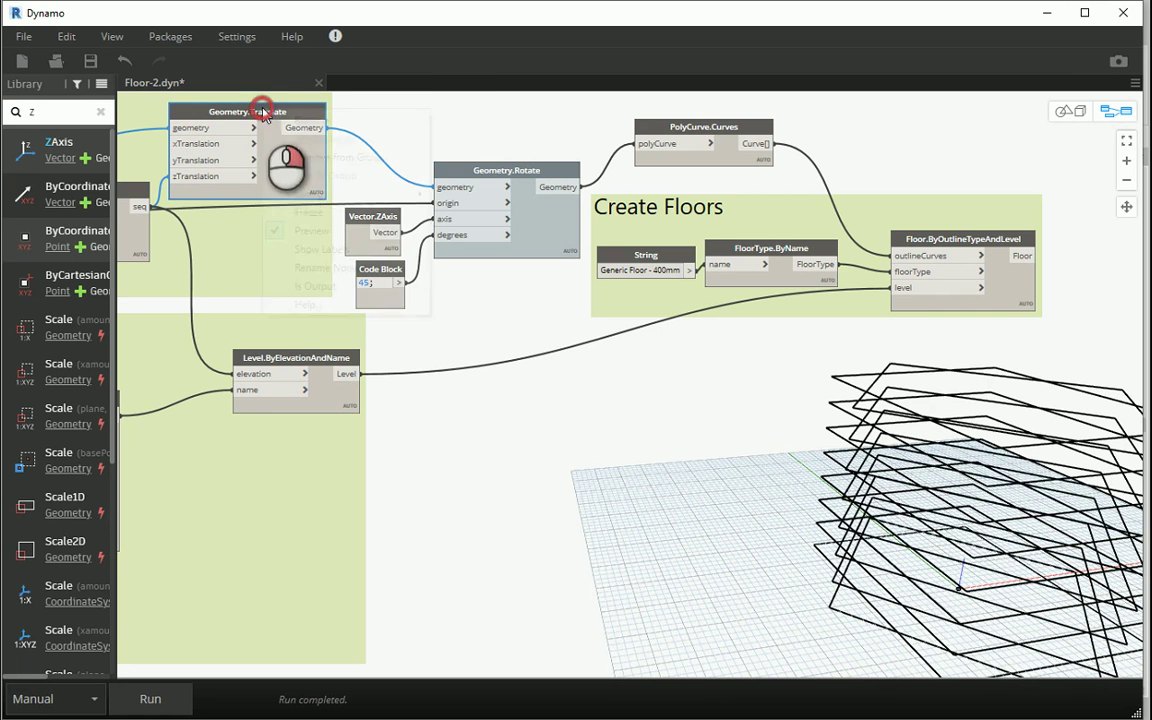
{"action": "left_click", "coordinate": [278, 231]}
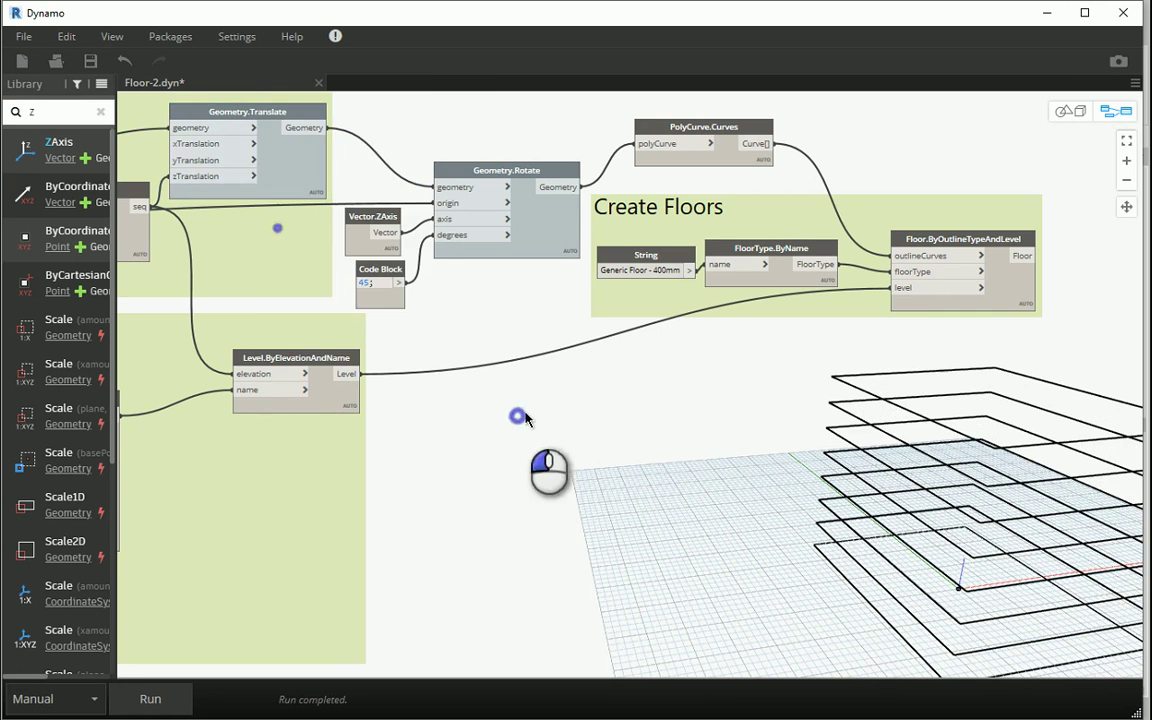
{"action": "left_click", "coordinate": [685, 126]}
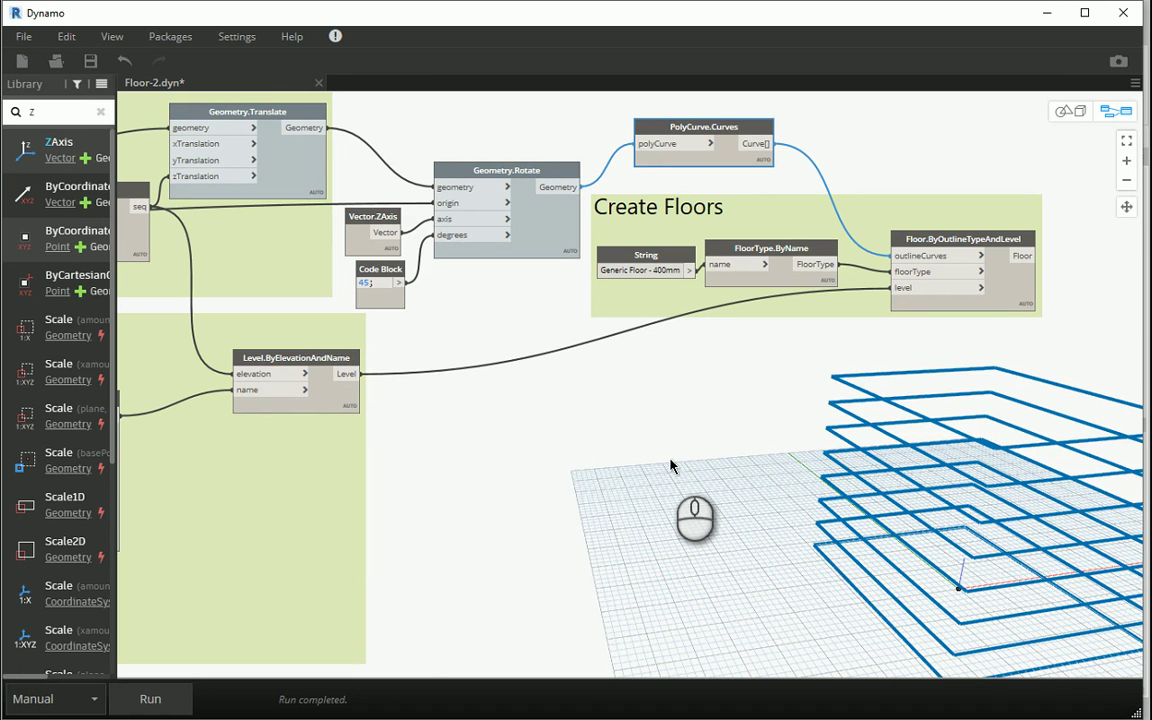
- Move the rotation nodes and Create Floors group further right
{"action": "left_click_drag", "start_coordinate": [849, 350], "coordinate": [372, 120]}
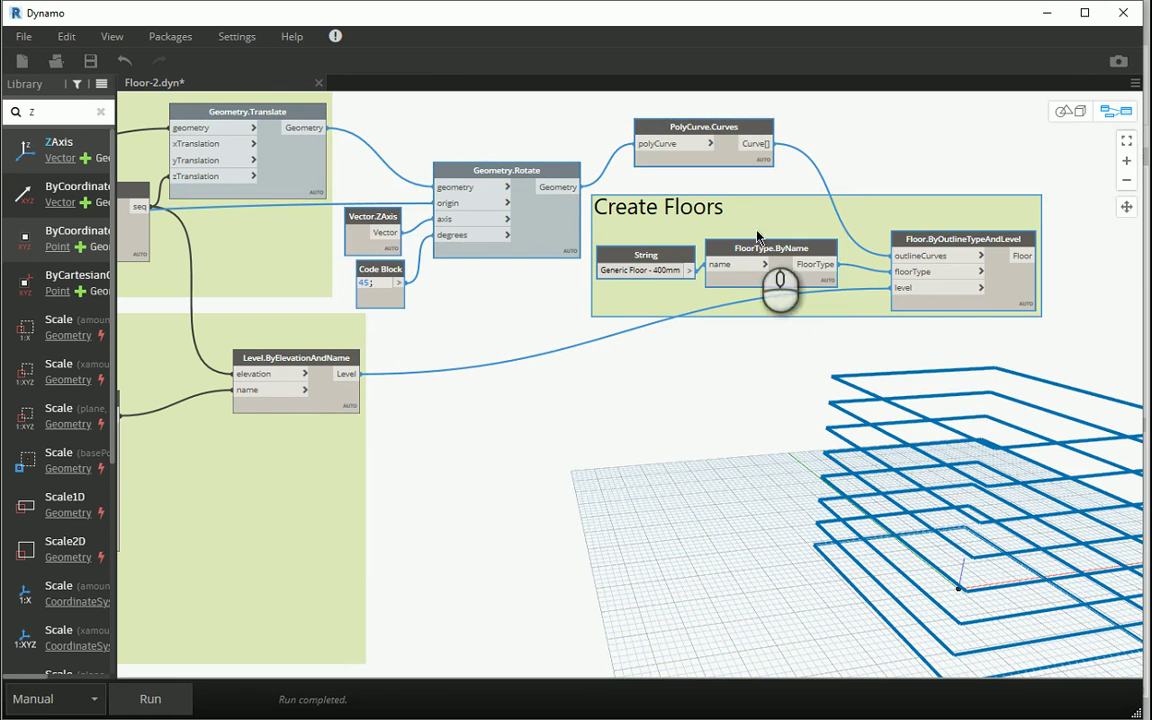
{"action": "mouse_move", "coordinate": [756, 220]}
{"action": "left_mouse_down"}
{"action": "mouse_move", "coordinate": [955, 222]}
{"action": "mouse_move", "coordinate": [914, 217]}
{"action": "left_mouse_up"}
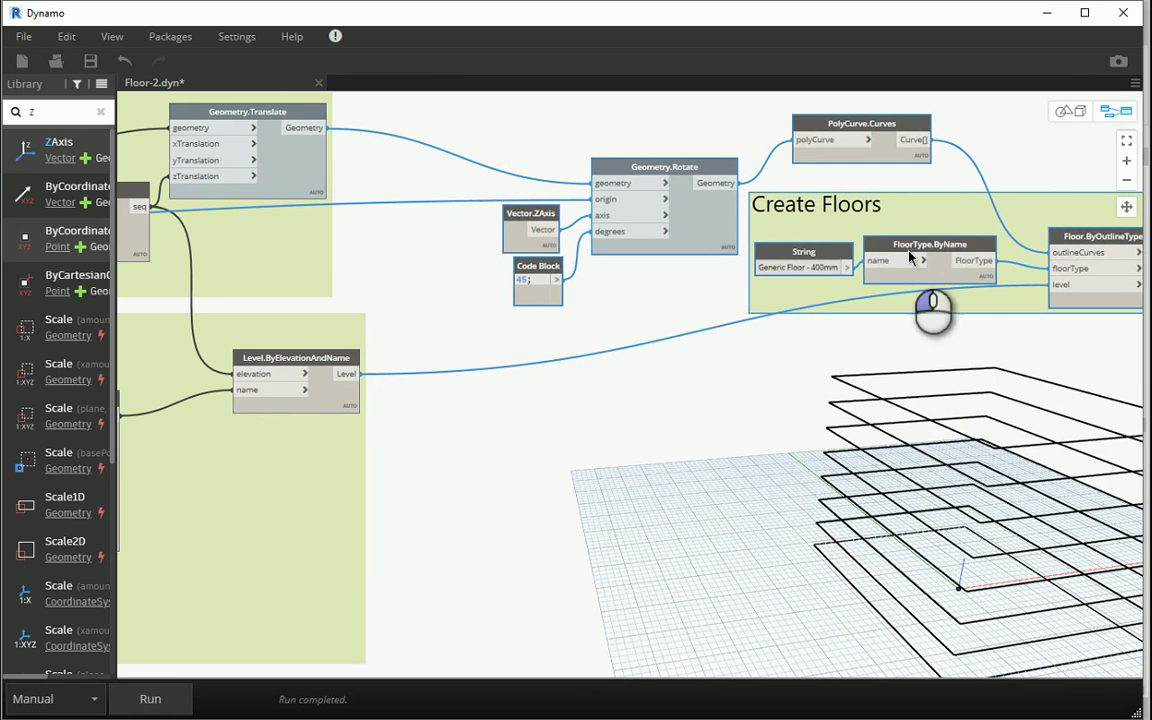
{"action": "middle_click_drag", "start_coordinate": [757, 398], "coordinate": [712, 411]}
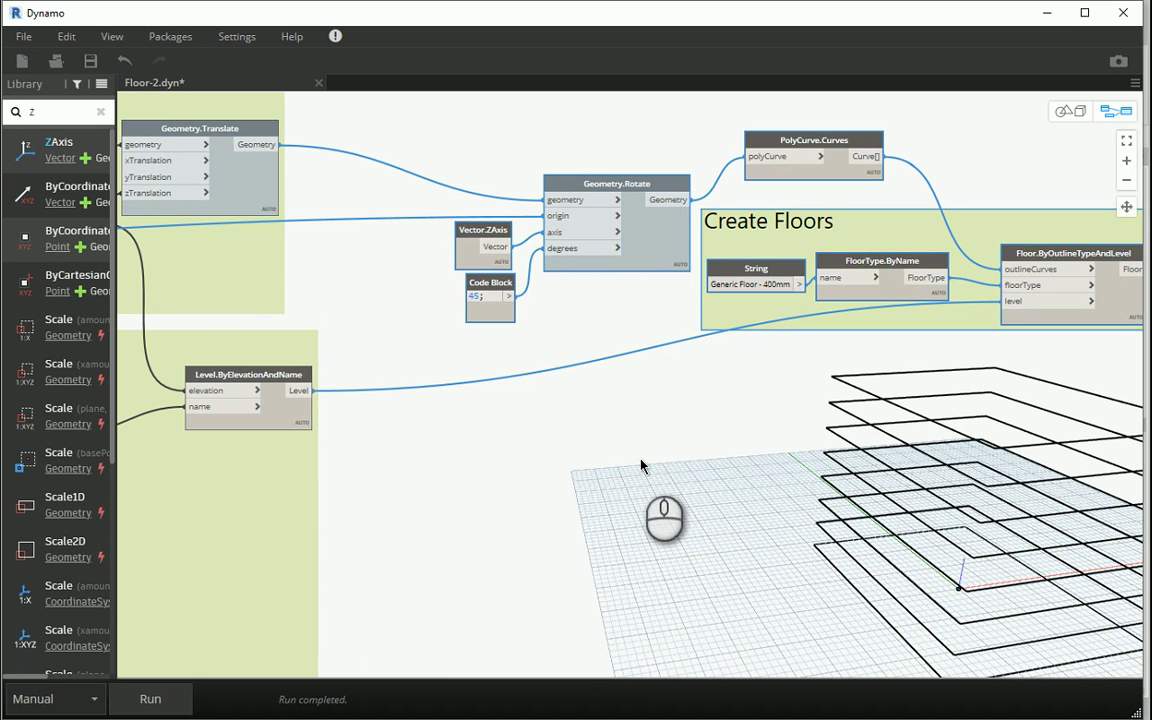
- Add a new Sequence node and delete the fixed 45-degree code block
{"action": "middle_click_drag", "start_coordinate": [350, 453], "coordinate": [590, 465]}
{"action": "left_click", "coordinate": [57, 112]}
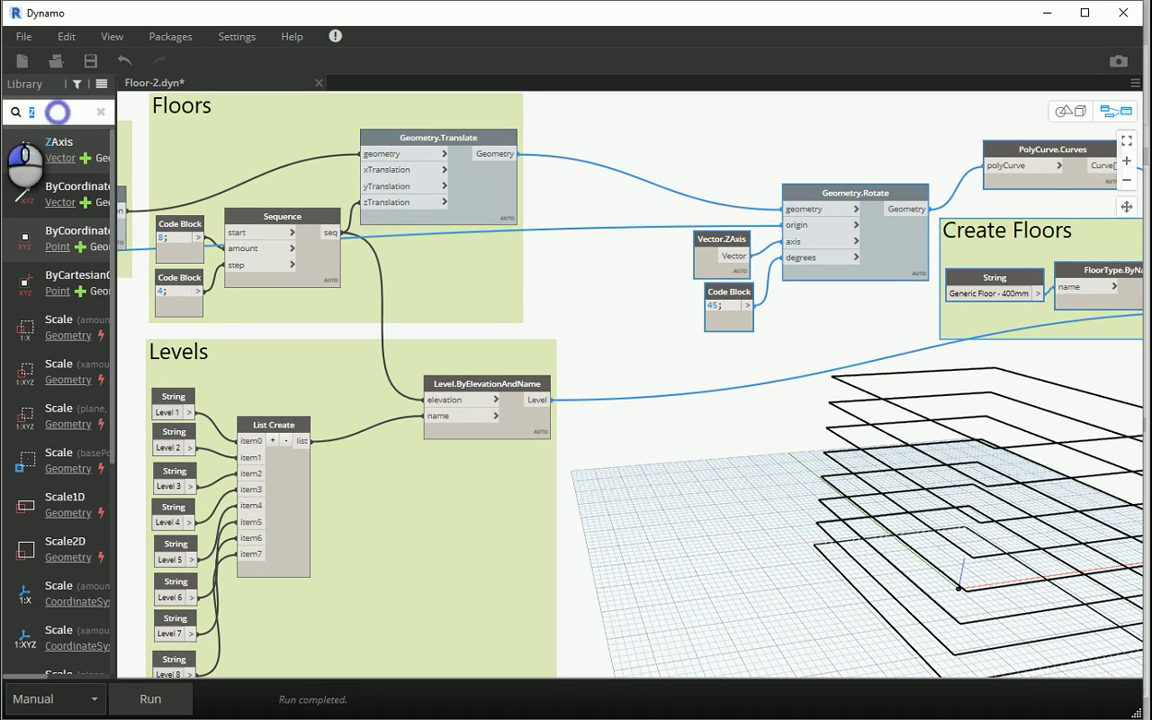
{"action": "type", "text": "seq"}
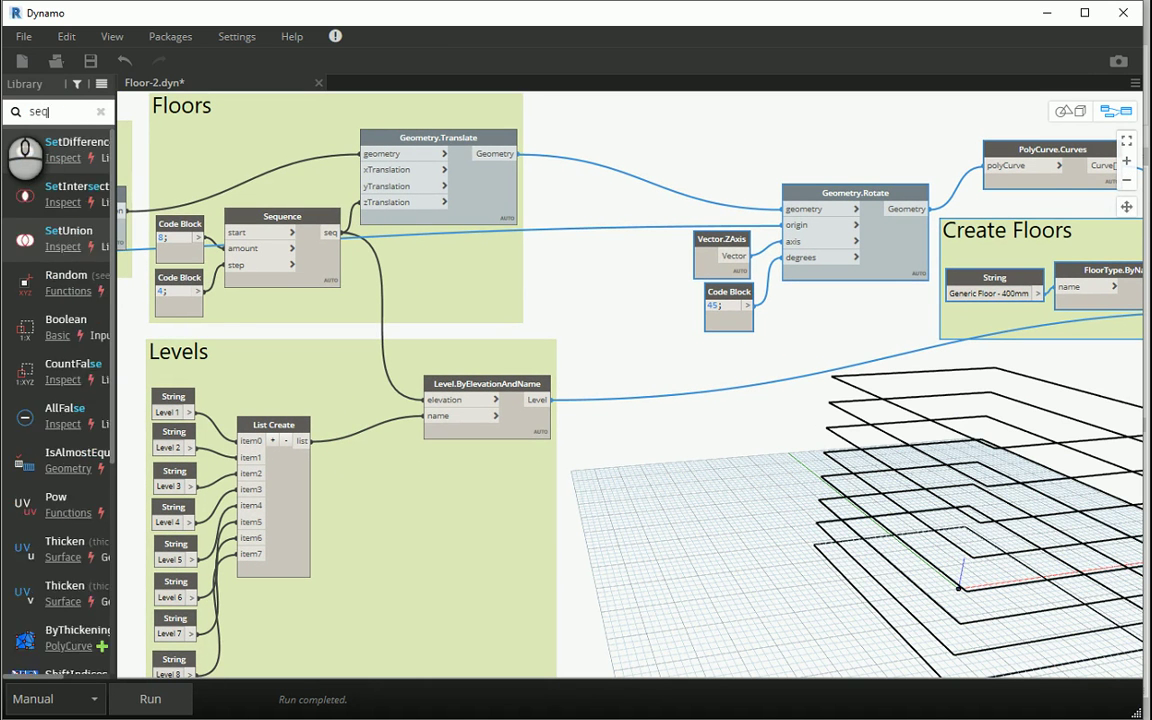
{"action": "type", "text": "uence"}
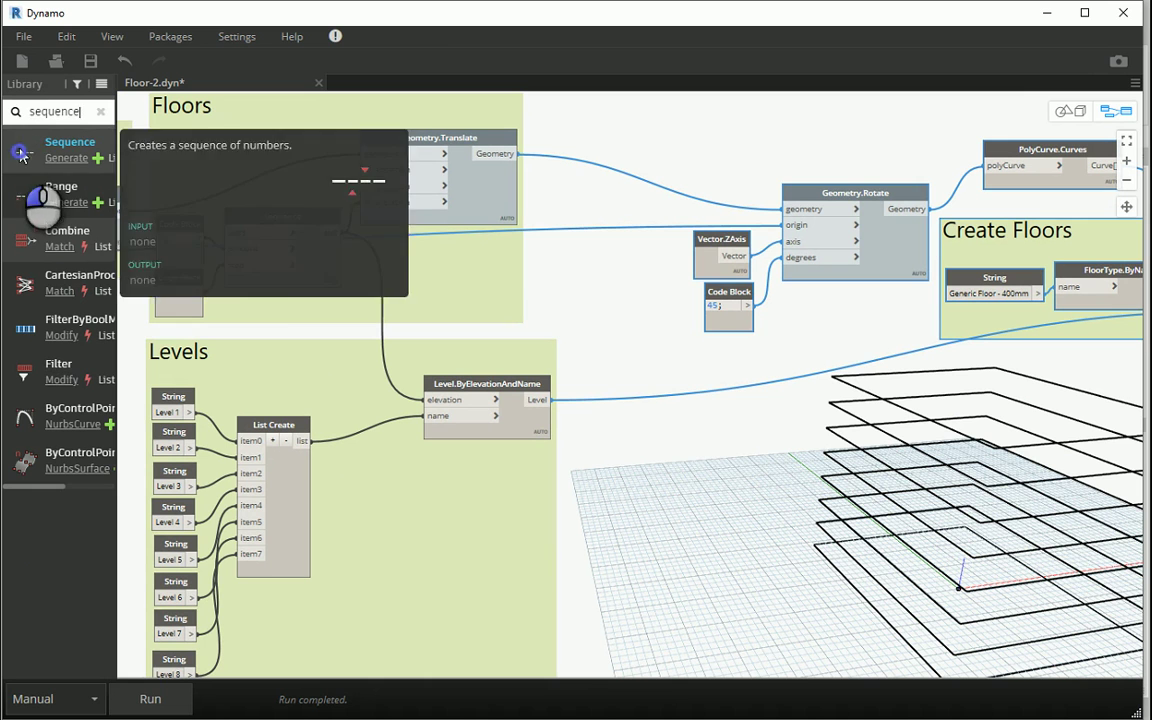
{"action": "mouse_move", "coordinate": [20, 145]}
{"action": "left_mouse_down"}
{"action": "mouse_move", "coordinate": [762, 474]}
{"action": "mouse_move", "coordinate": [631, 287]}
{"action": "left_mouse_up"}
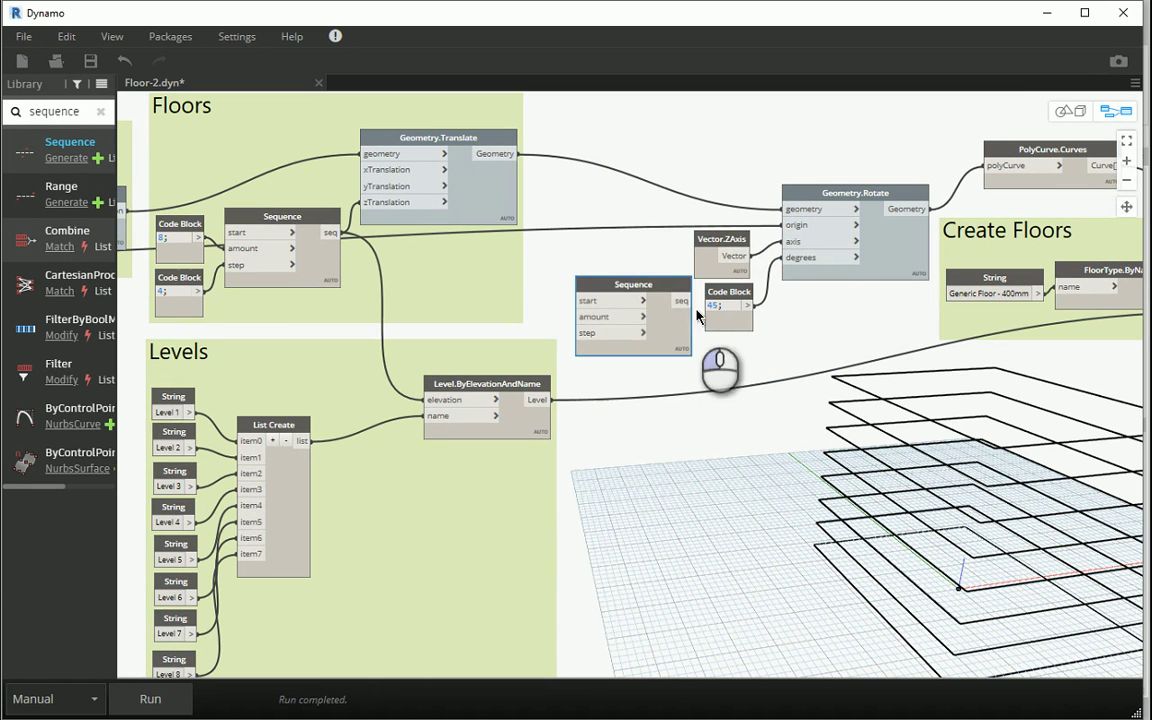
{"action": "left_click", "coordinate": [727, 303]}
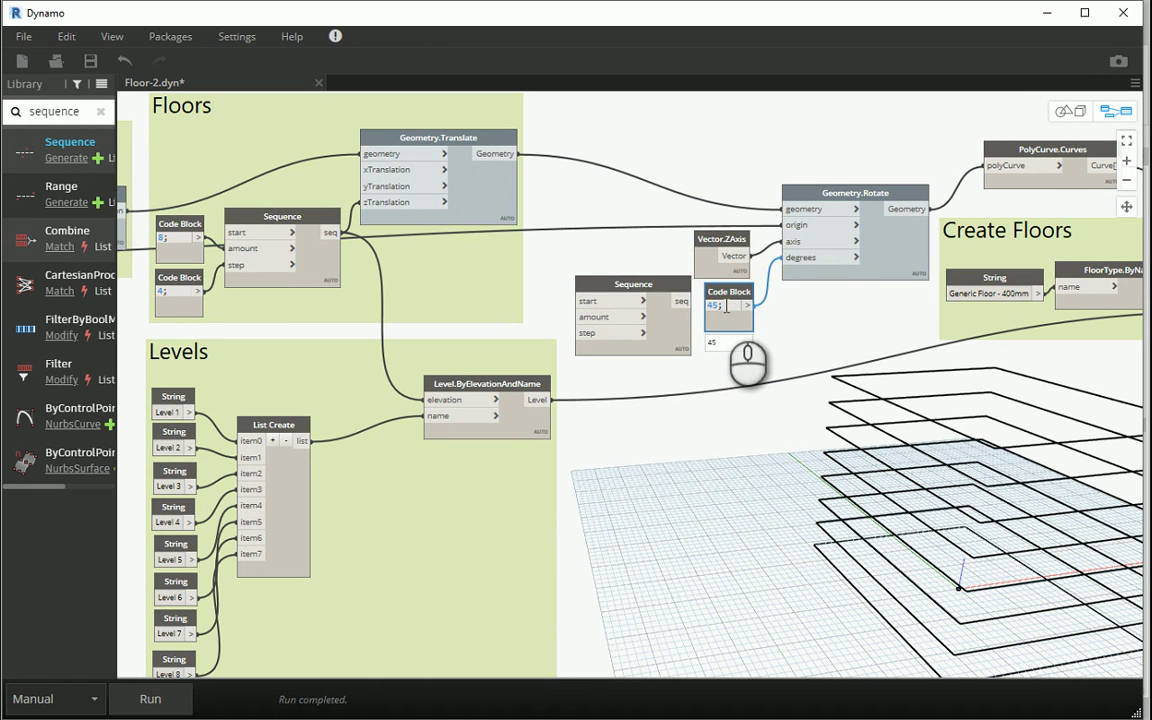
{"action": "key", "text": "Delete"}
{"action": "left_click_drag", "start_coordinate": [716, 242], "coordinate": [672, 128]}
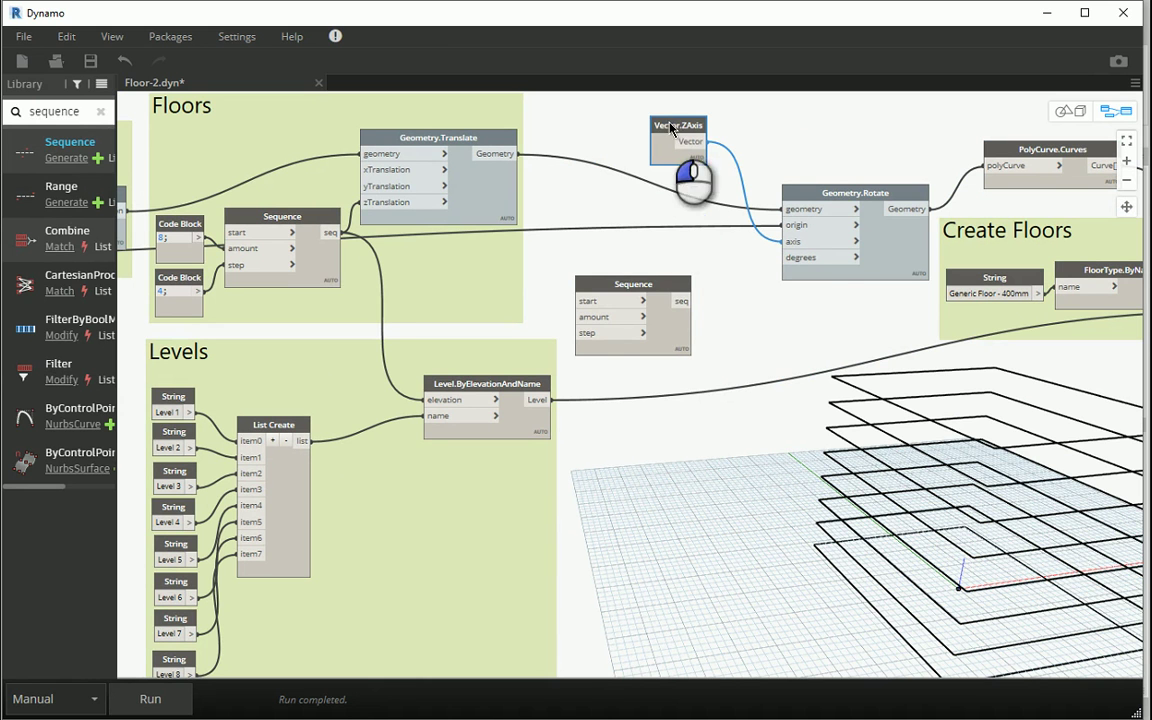
{"action": "left_click_drag", "start_coordinate": [590, 321], "coordinate": [618, 308]}
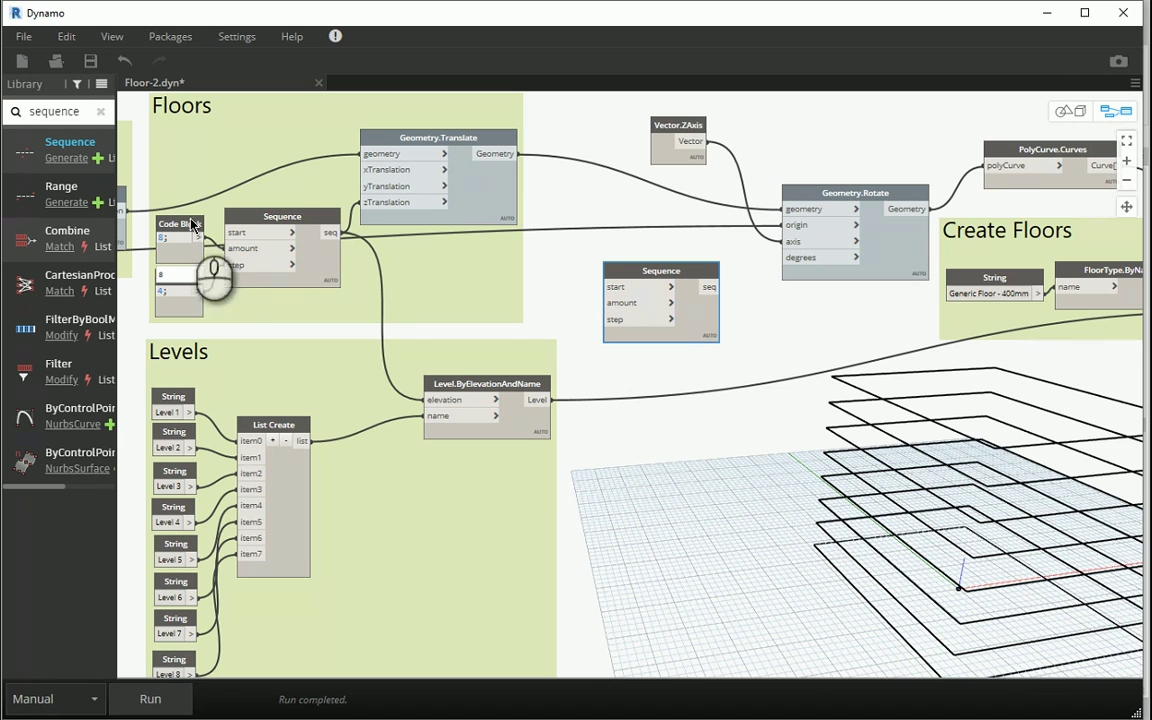
- Wire 8 to Sequence amount and a 15 code block to step, with seq driving Rotate degrees
{"action": "left_click_drag", "start_coordinate": [199, 237], "coordinate": [607, 302]}
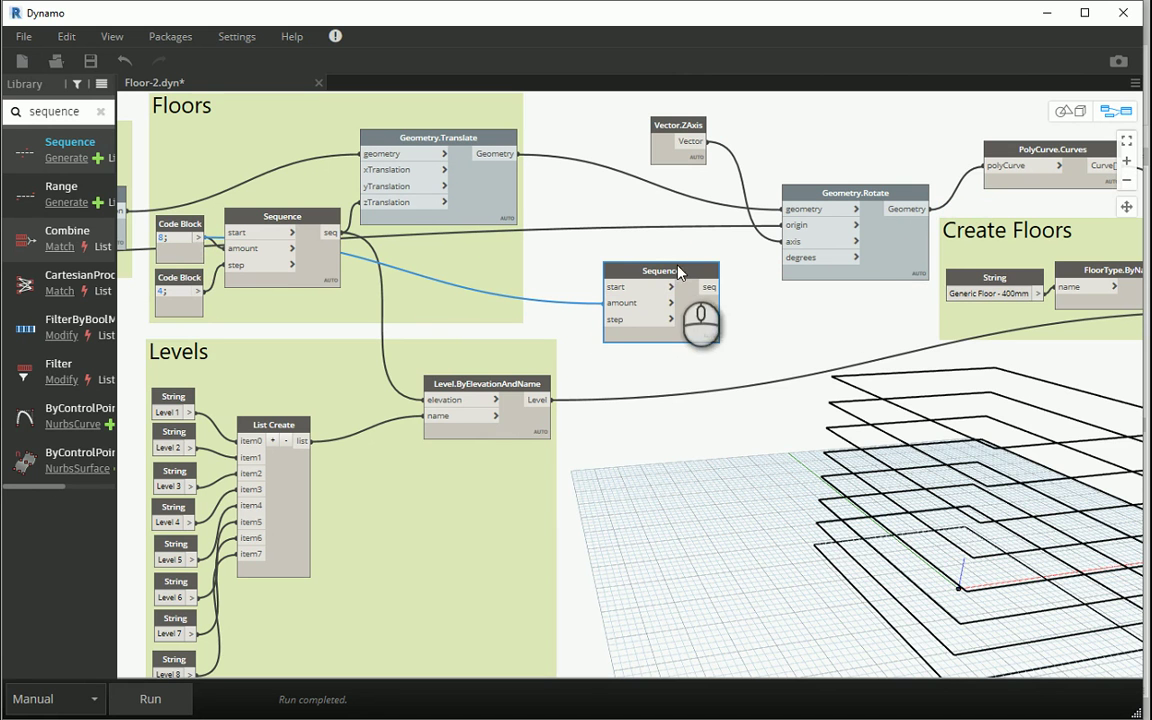
{"action": "left_click_drag", "start_coordinate": [680, 270], "coordinate": [718, 262]}
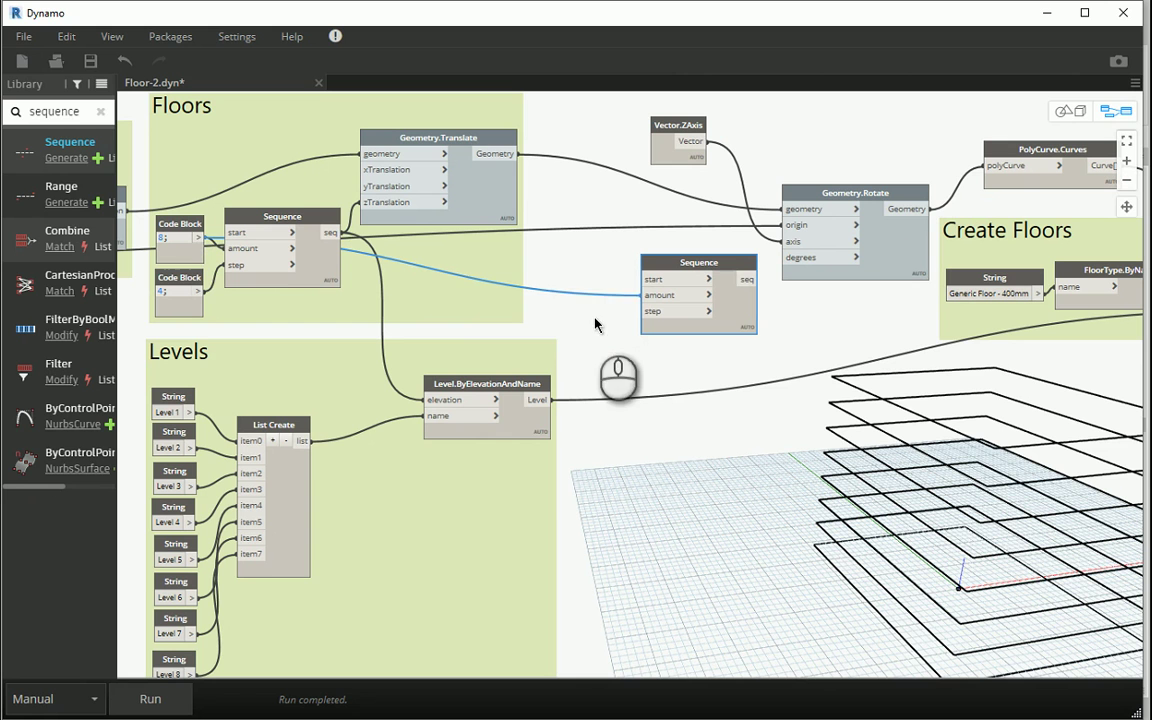
{"action": "double_click", "coordinate": [595, 324]}
{"action": "type", "text": "15"}
{"action": "left_click", "coordinate": [575, 318]}
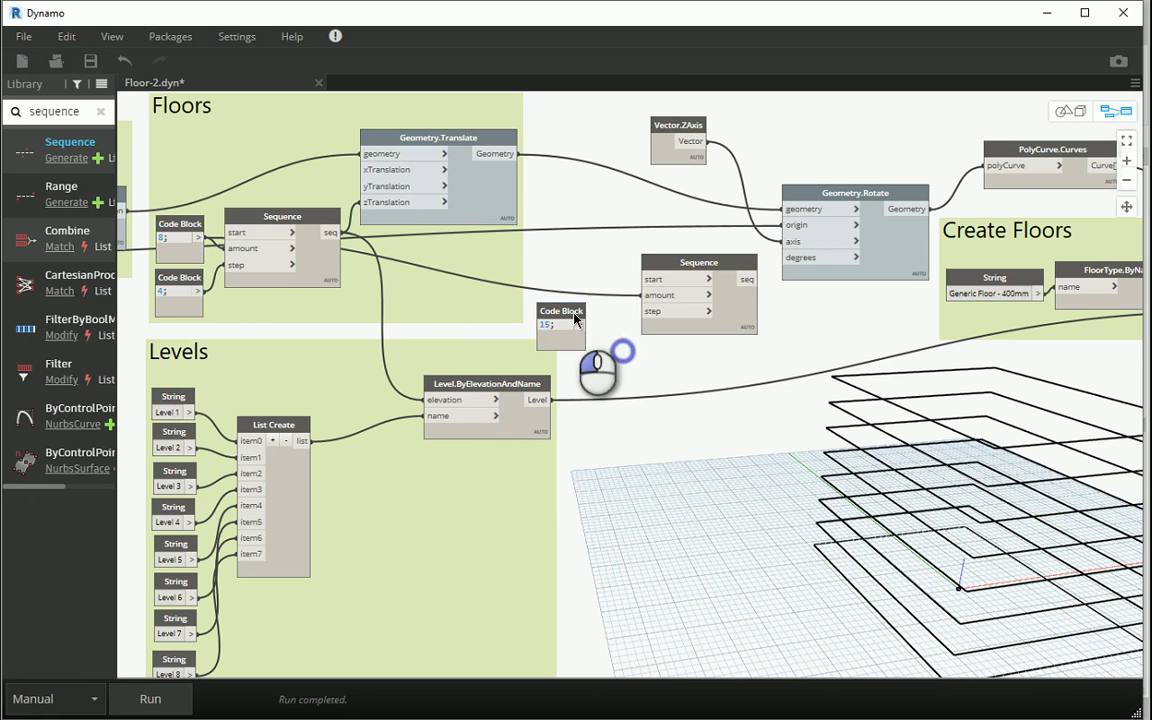
{"action": "left_click_drag", "start_coordinate": [575, 318], "coordinate": [650, 311]}
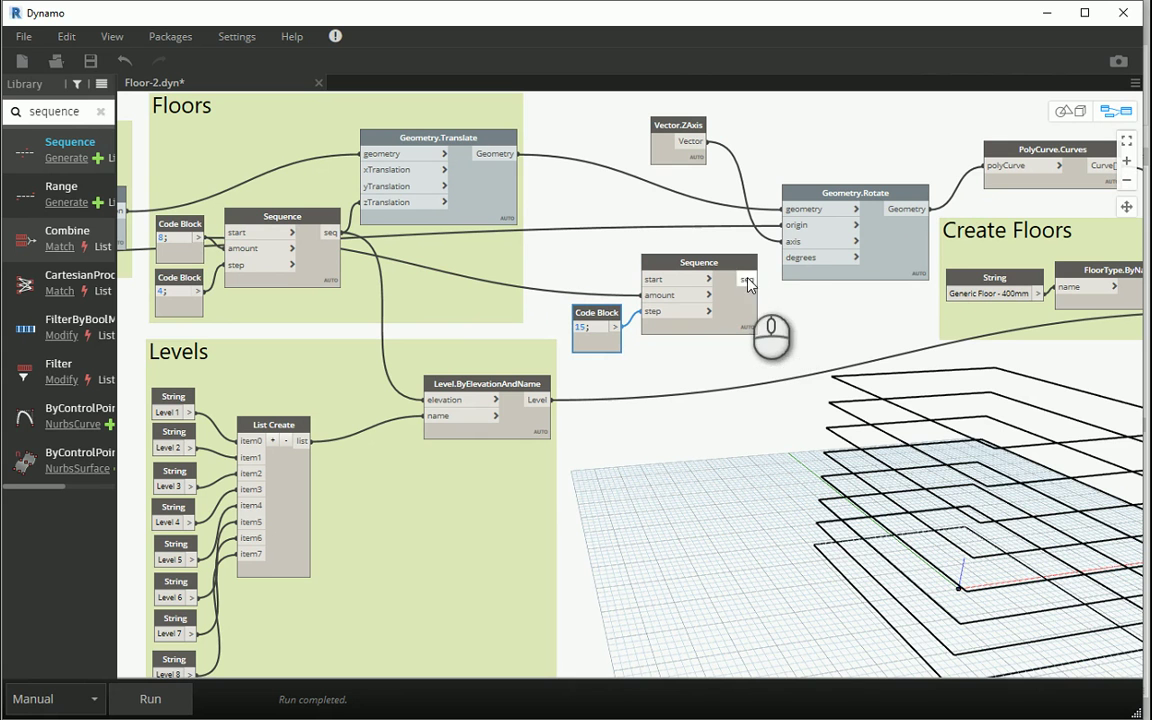
{"action": "left_click_drag", "start_coordinate": [750, 280], "coordinate": [785, 257]}
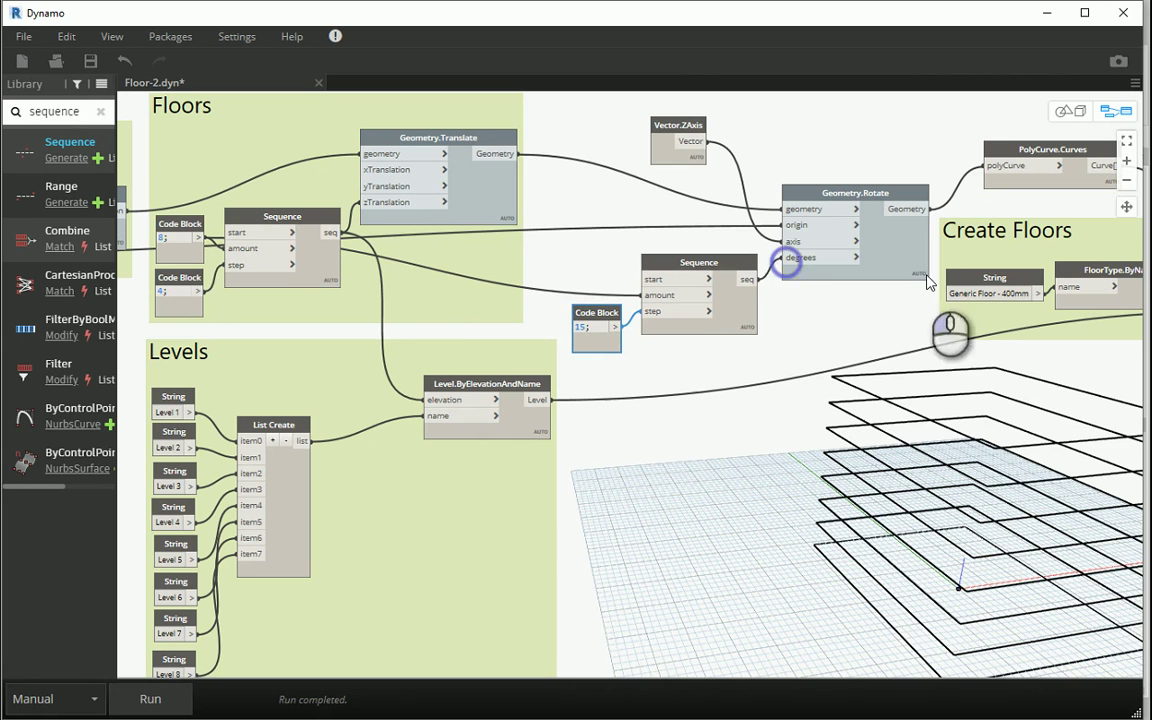
- Run the graph and orbit the 3D preview to inspect the twisted floor outlines
{"action": "left_click", "coordinate": [142, 706]}
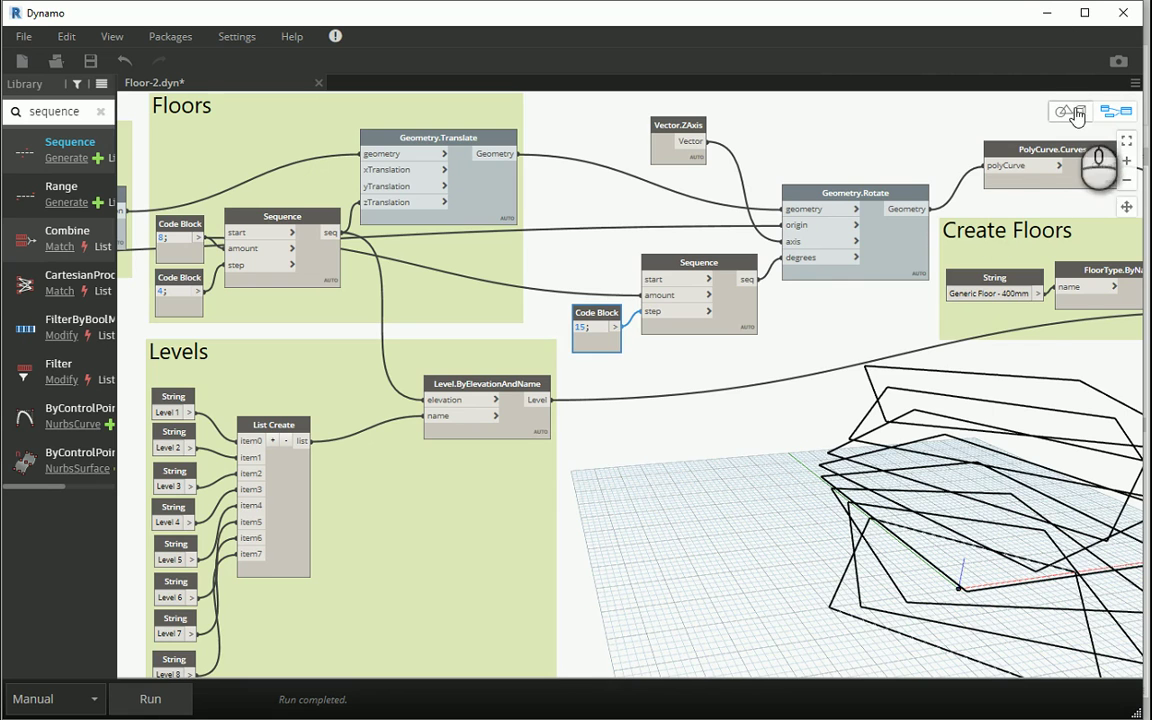
{"action": "left_click", "coordinate": [1070, 110]}
{"action": "left_click_drag", "start_coordinate": [798, 498], "coordinate": [829, 505]}
{"action": "mouse_move", "coordinate": [829, 505]}
{"action": "right_mouse_down"}
{"action": "mouse_move", "coordinate": [849, 514]}
{"action": "mouse_move", "coordinate": [918, 496]}
{"action": "mouse_move", "coordinate": [771, 536]}
{"action": "mouse_move", "coordinate": [795, 535]}
{"action": "mouse_move", "coordinate": [800, 517]}
{"action": "mouse_move", "coordinate": [836, 516]}
{"action": "right_mouse_up"}
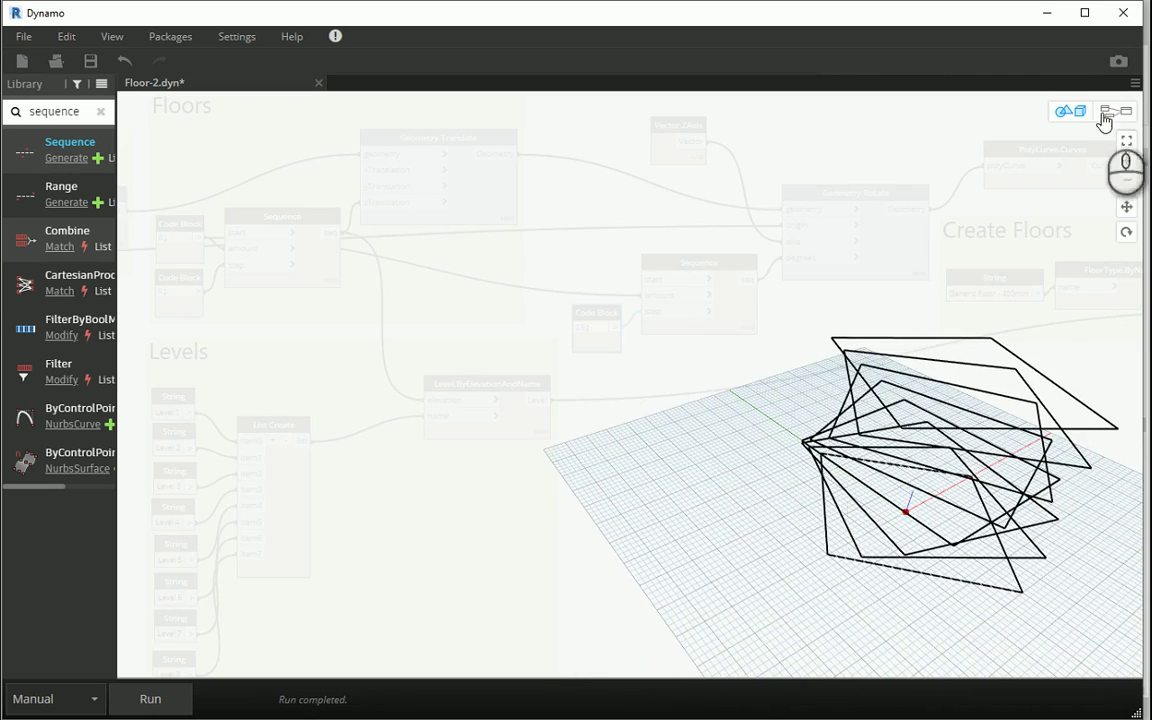
{"action": "left_click", "coordinate": [1128, 112]}
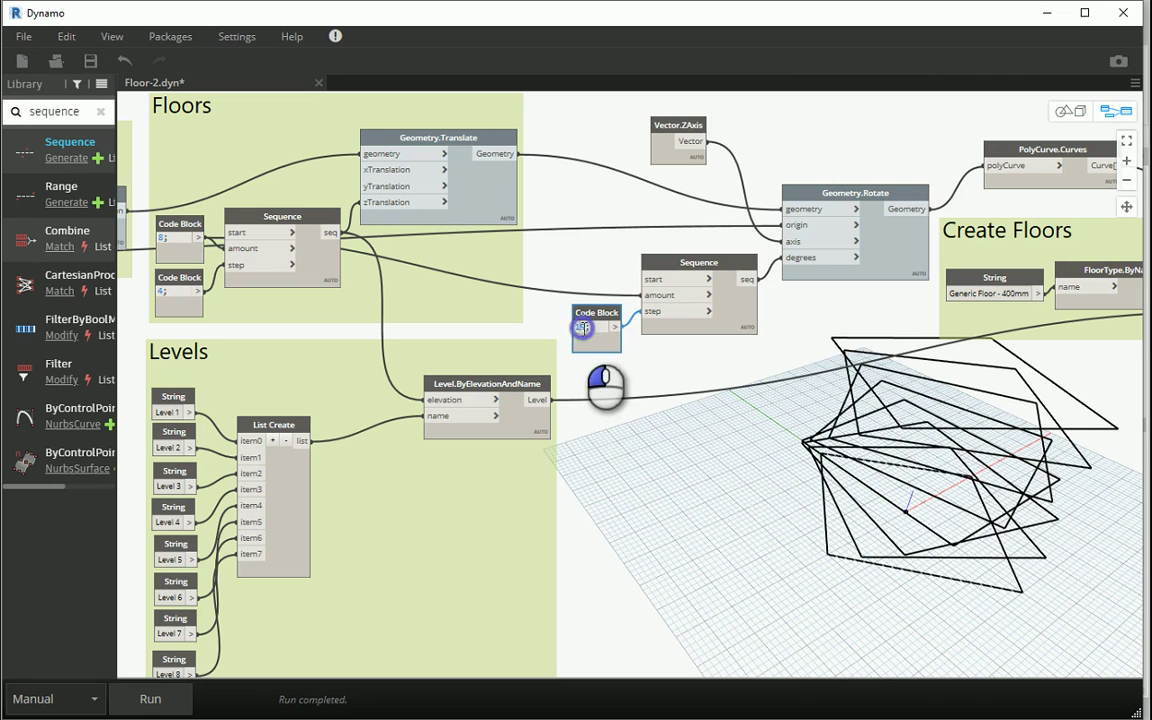
- Change the rotation step from 15 to 10 and re-inspect the gentler twist
{"action": "double_click", "coordinate": [582, 327]}
{"action": "type", "text": "10;"}
{"action": "left_click", "coordinate": [641, 433]}
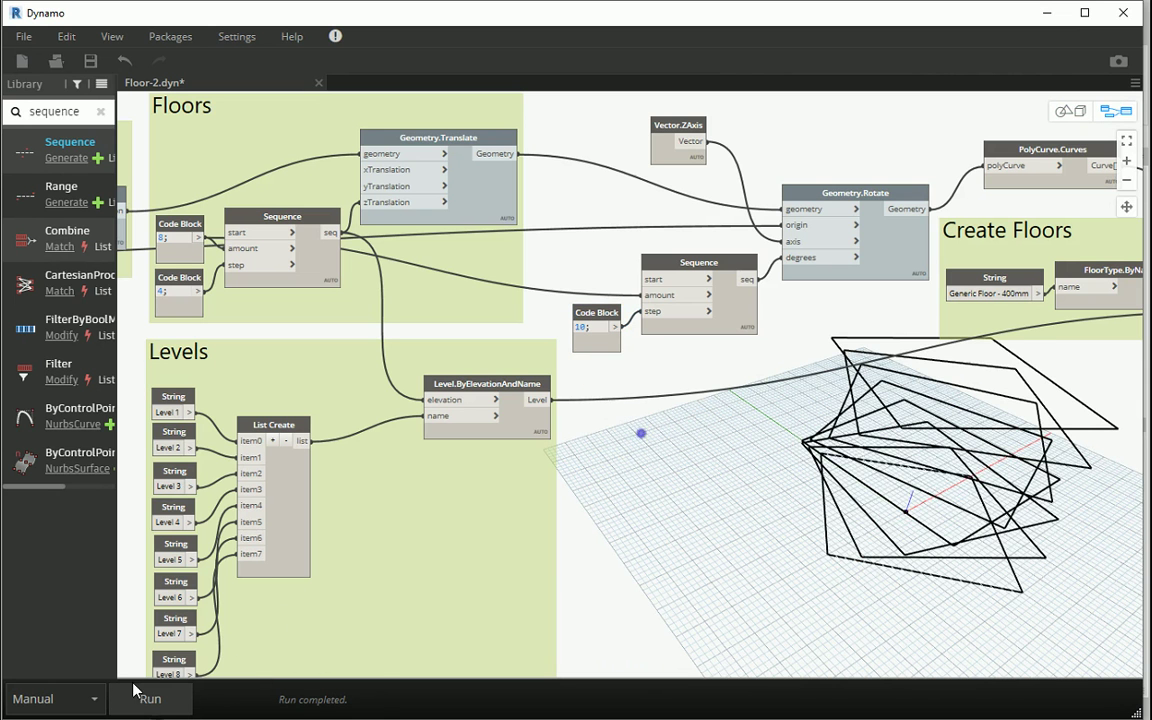
{"action": "left_click", "coordinate": [1067, 110]}
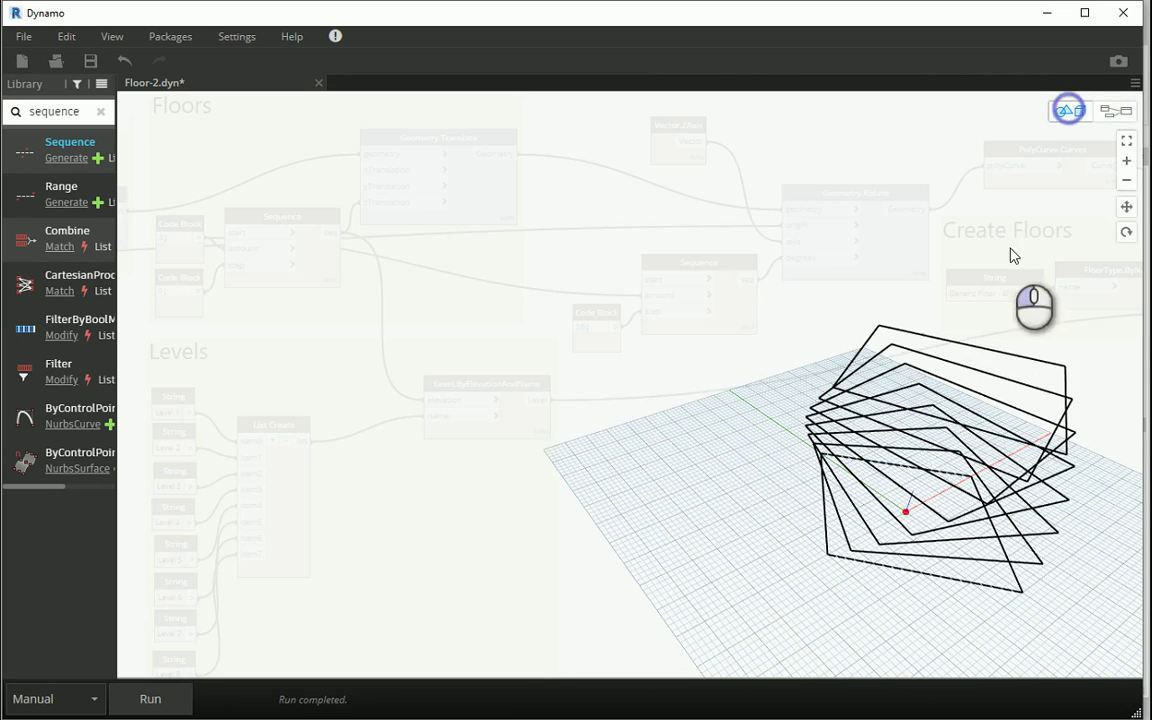
{"action": "mouse_move", "coordinate": [890, 437]}
{"action": "right_mouse_down"}
{"action": "mouse_move", "coordinate": [998, 429]}
{"action": "mouse_move", "coordinate": [926, 489]}
{"action": "mouse_move", "coordinate": [900, 489]}
{"action": "right_mouse_up"}
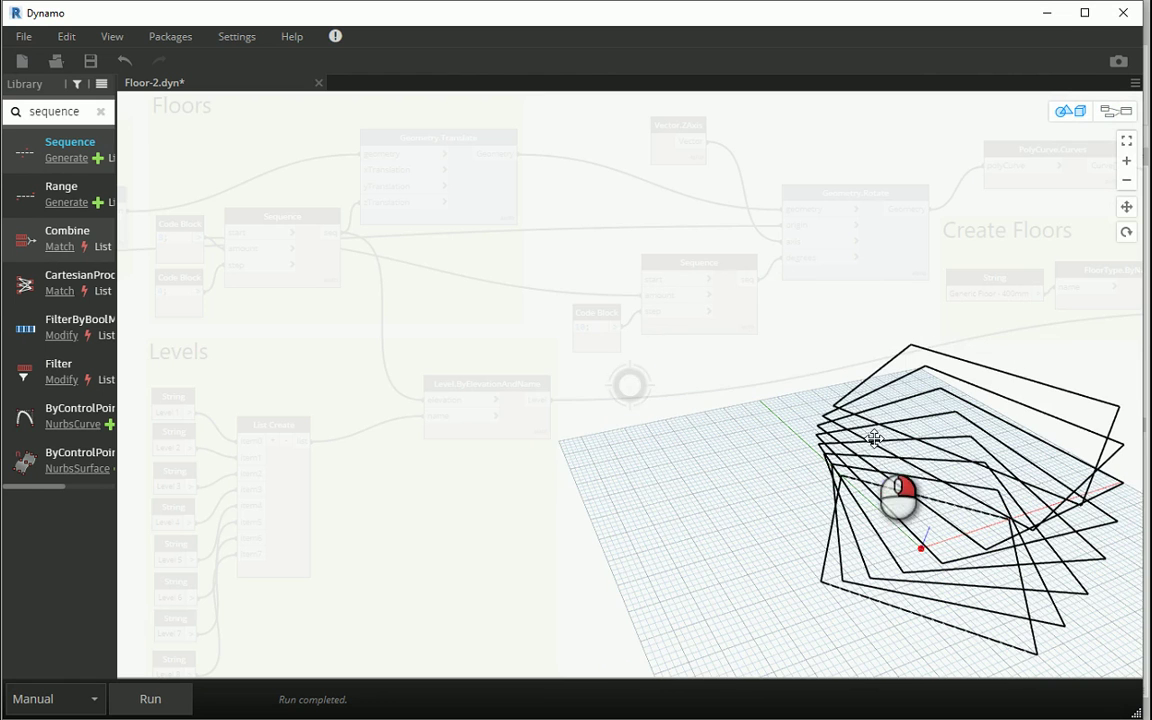
{"action": "left_click", "coordinate": [1122, 113]}
{"action": "key", "text": "ctrl+l"}
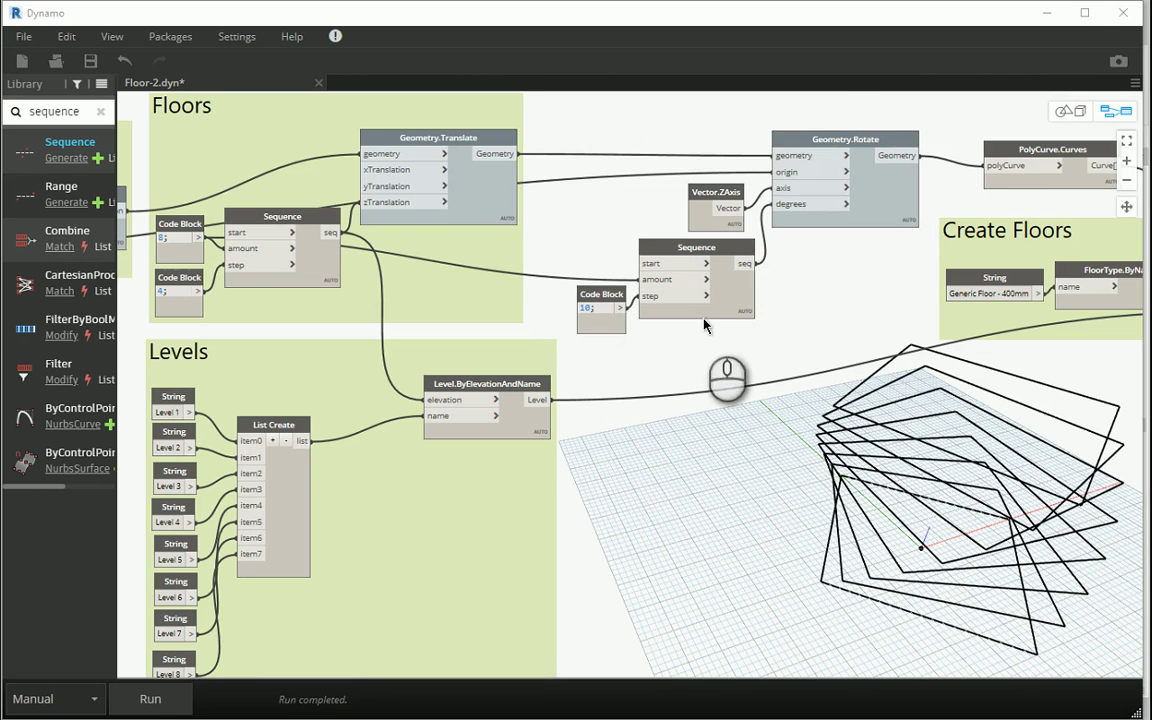
- Group the rotation nodes and title the group 'Floor Rotation'
{"action": "left_click_drag", "start_coordinate": [849, 103], "coordinate": [590, 348]}
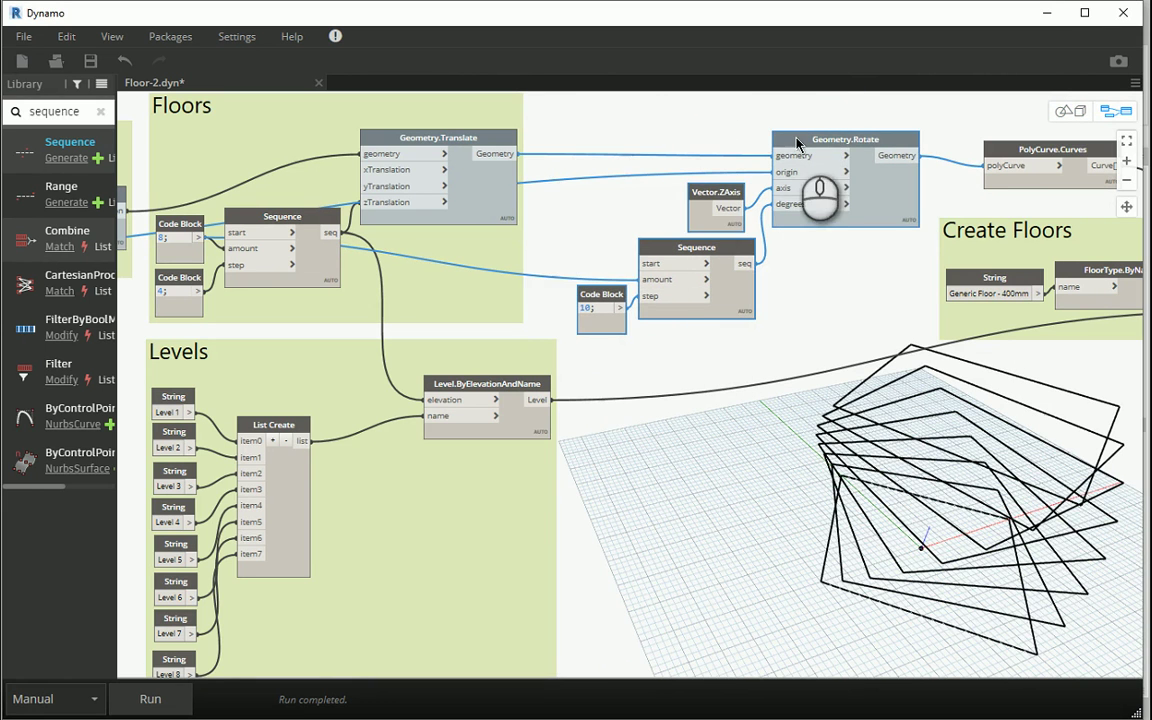
{"action": "right_click", "coordinate": [800, 142]}
{"action": "left_click", "coordinate": [815, 170]}
{"action": "double_click", "coordinate": [658, 108]}
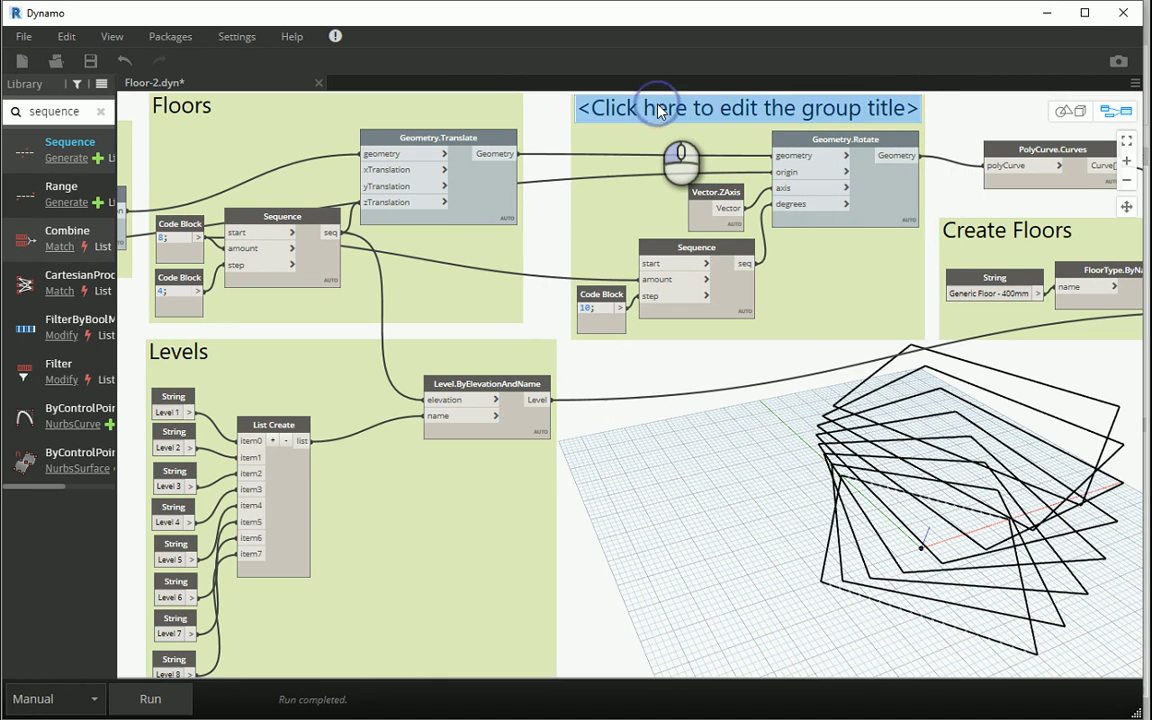
{"action": "type", "text": "Floor Rotation"}
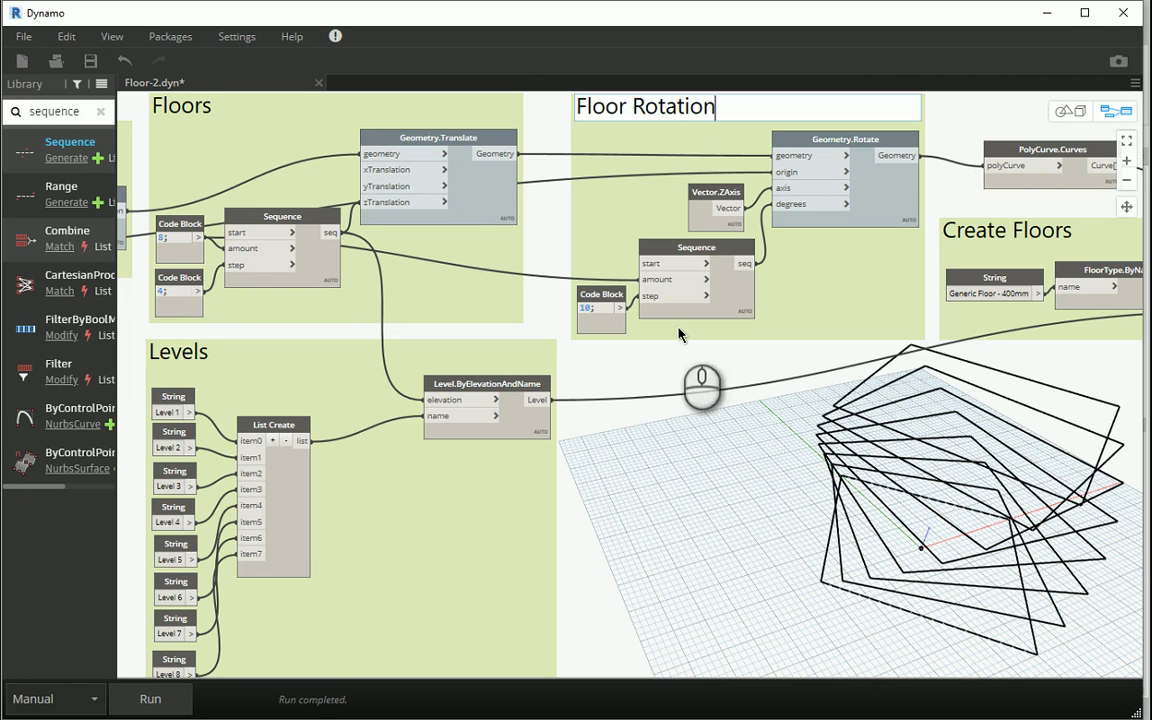
- Tidy the layout of the Floor Rotation group, Create Floors group and PolyCurve.Curves
{"action": "left_click_drag", "start_coordinate": [843, 301], "coordinate": [806, 300]}
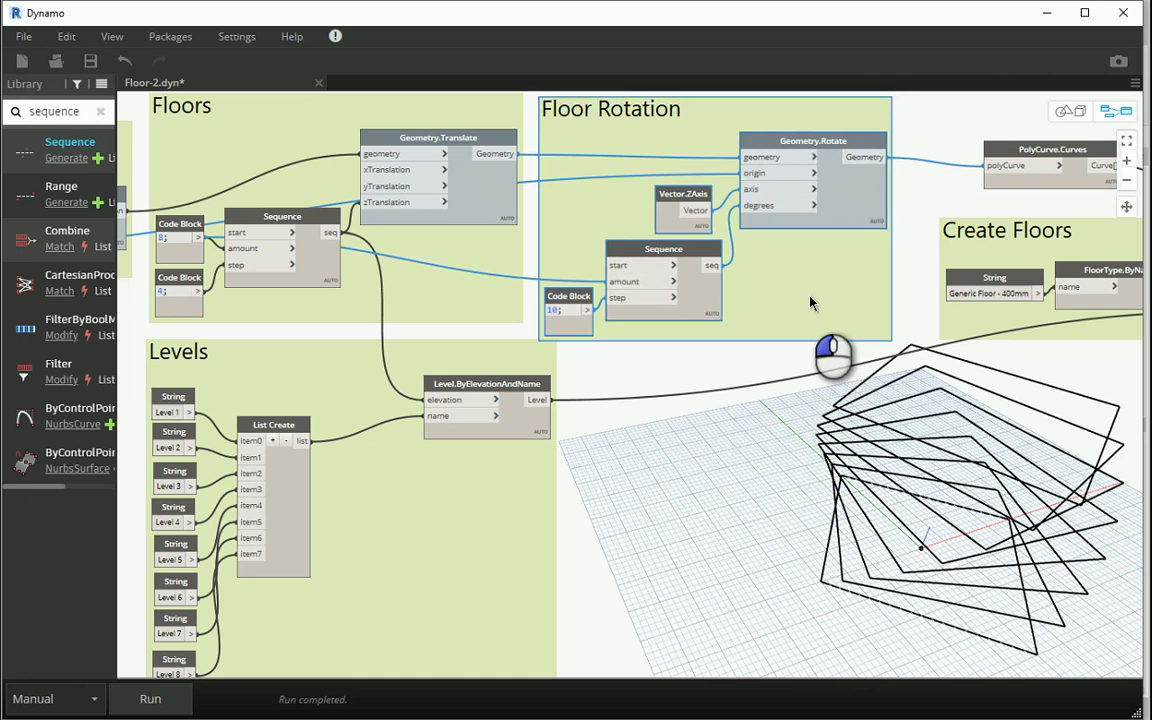
{"action": "left_click_drag", "start_coordinate": [1039, 249], "coordinate": [998, 249]}
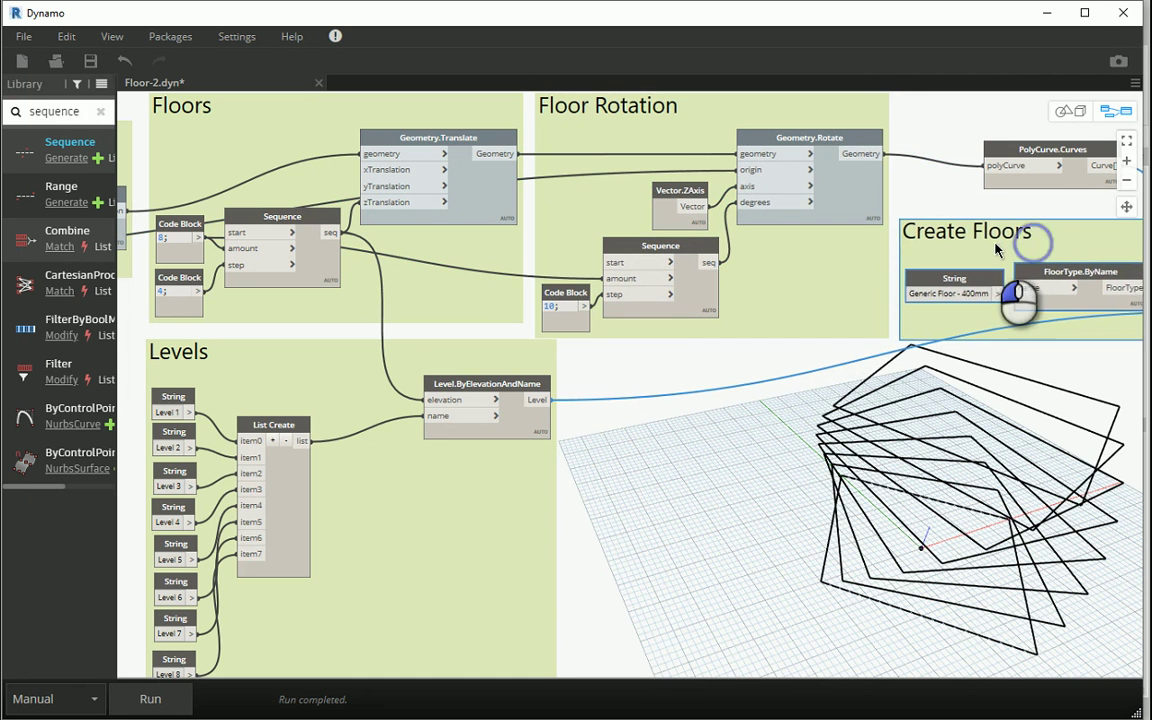
{"action": "left_click_drag", "start_coordinate": [1018, 165], "coordinate": [962, 165]}
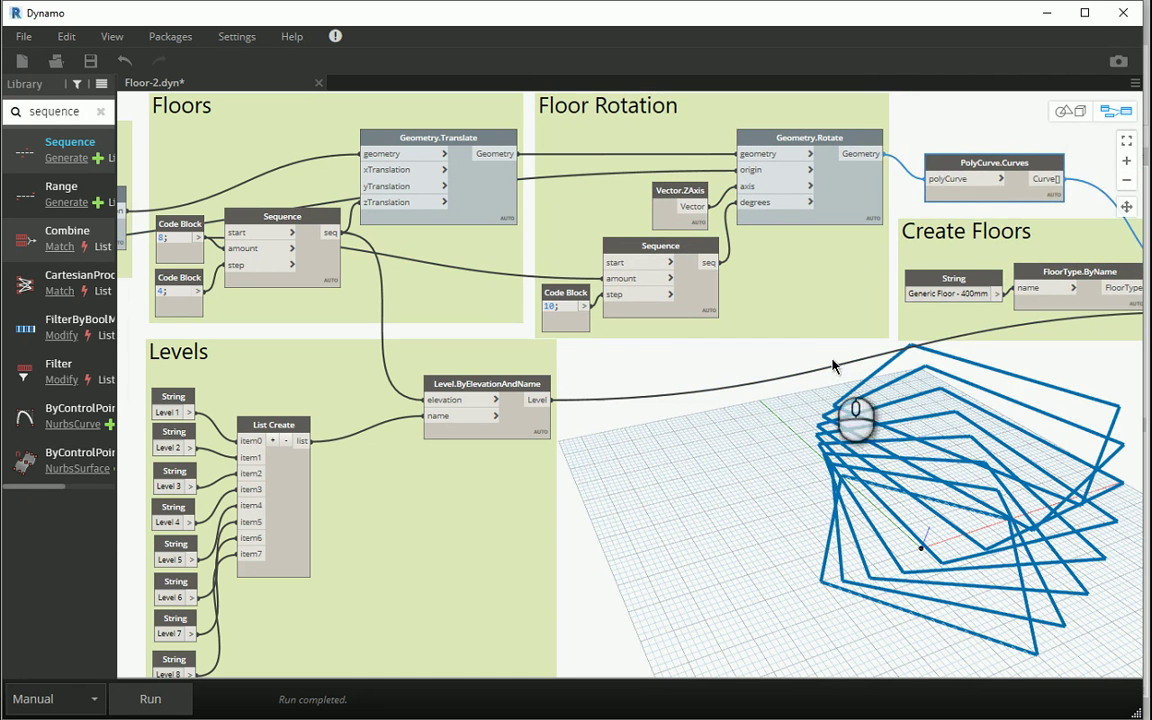
{"action": "middle_click_drag", "start_coordinate": [741, 373], "coordinate": [392, 398]}
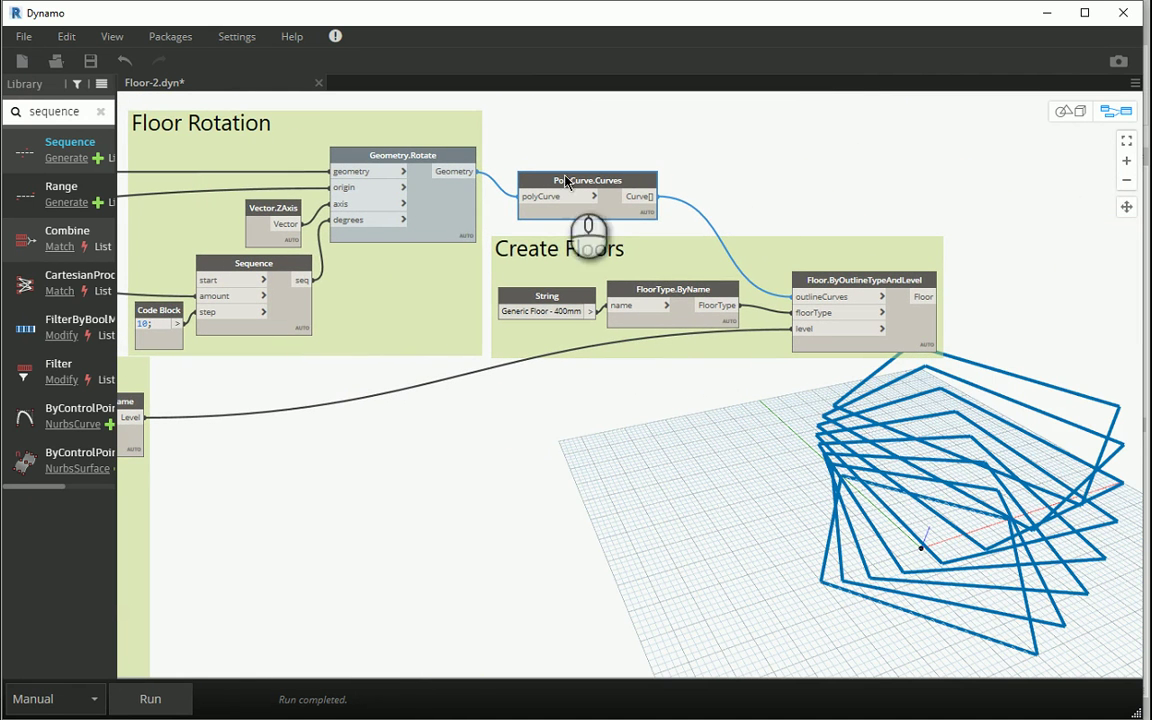
{"action": "left_click_drag", "start_coordinate": [764, 140], "coordinate": [430, 285]}
{"action": "middle_click_drag", "start_coordinate": [435, 325], "coordinate": [463, 318]}
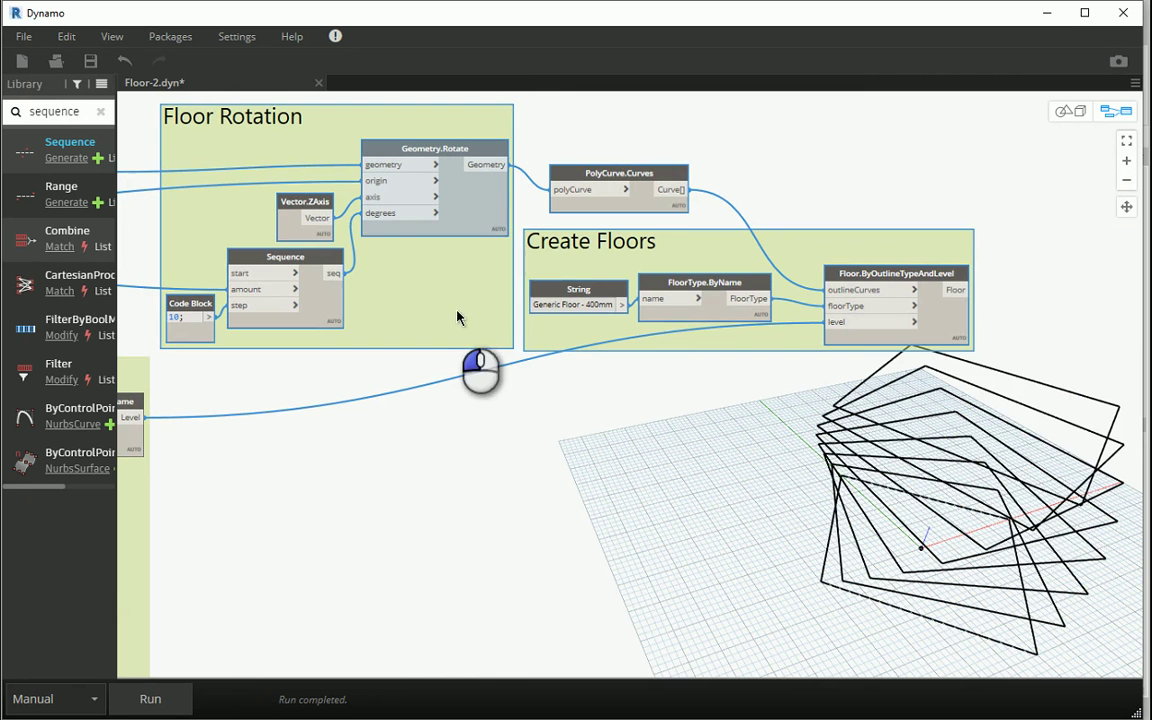
- Add PolyCurve.ByPoints from Geometry > Curves > PolyCurve and place it below the Levels group
{"action": "left_click", "coordinate": [512, 478]}
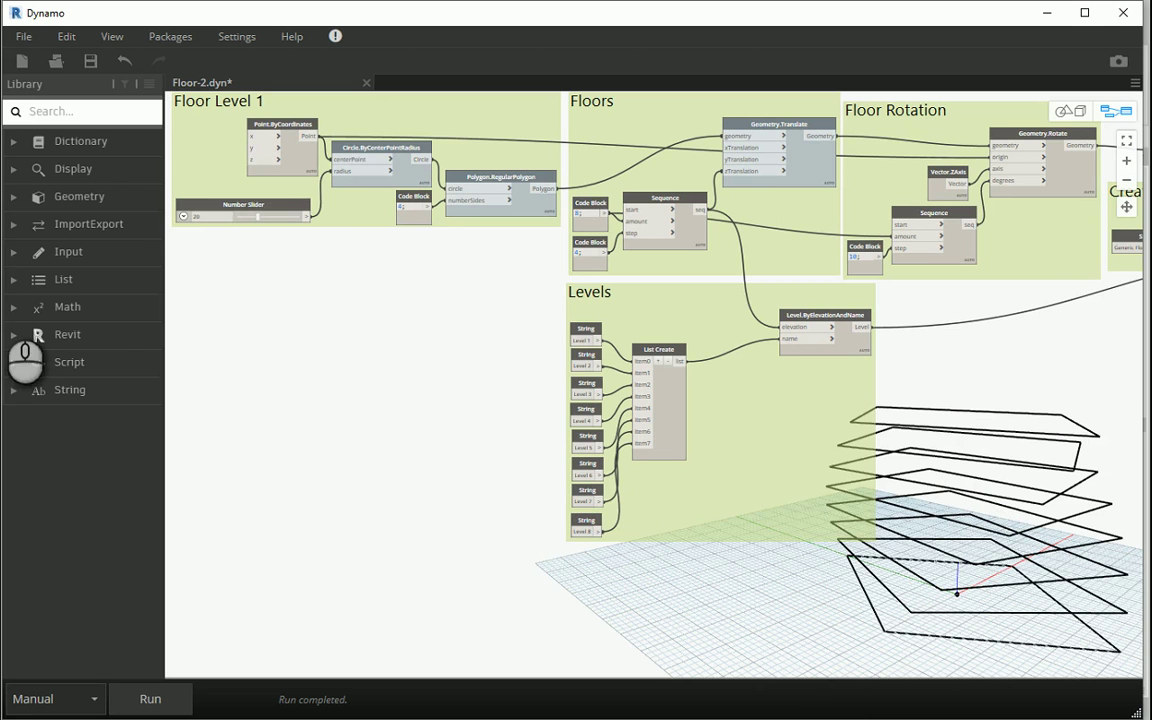
{"action": "left_click", "coordinate": [13, 198]}
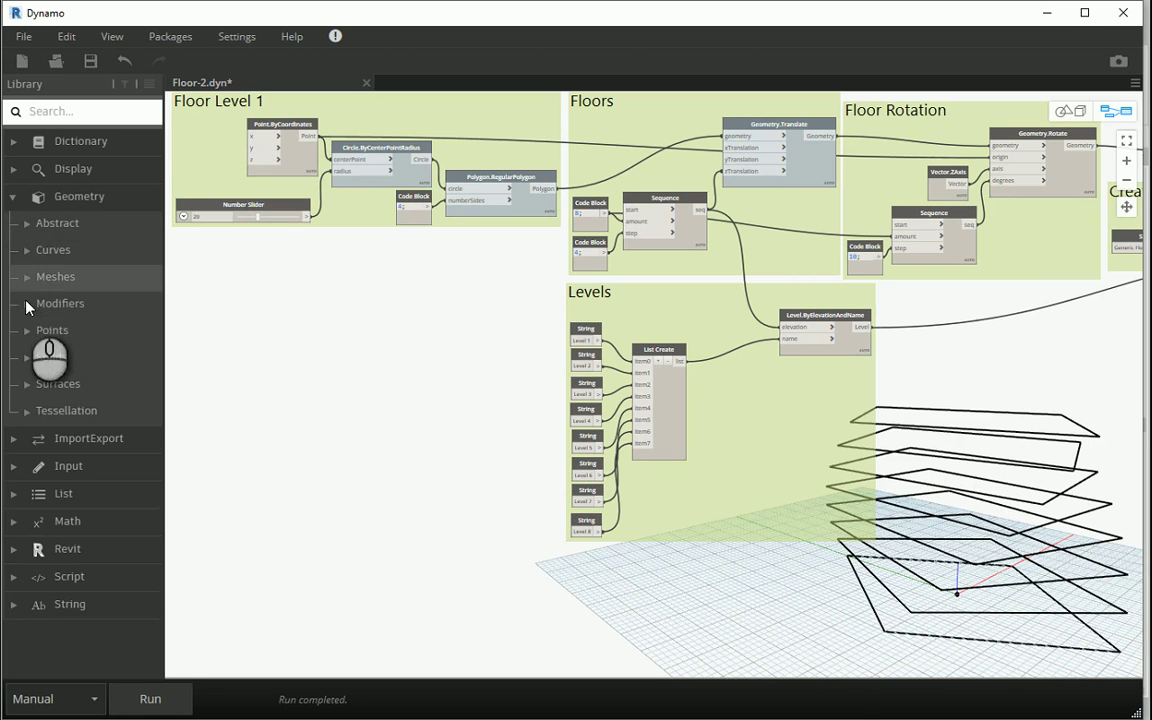
{"action": "left_click", "coordinate": [33, 258]}
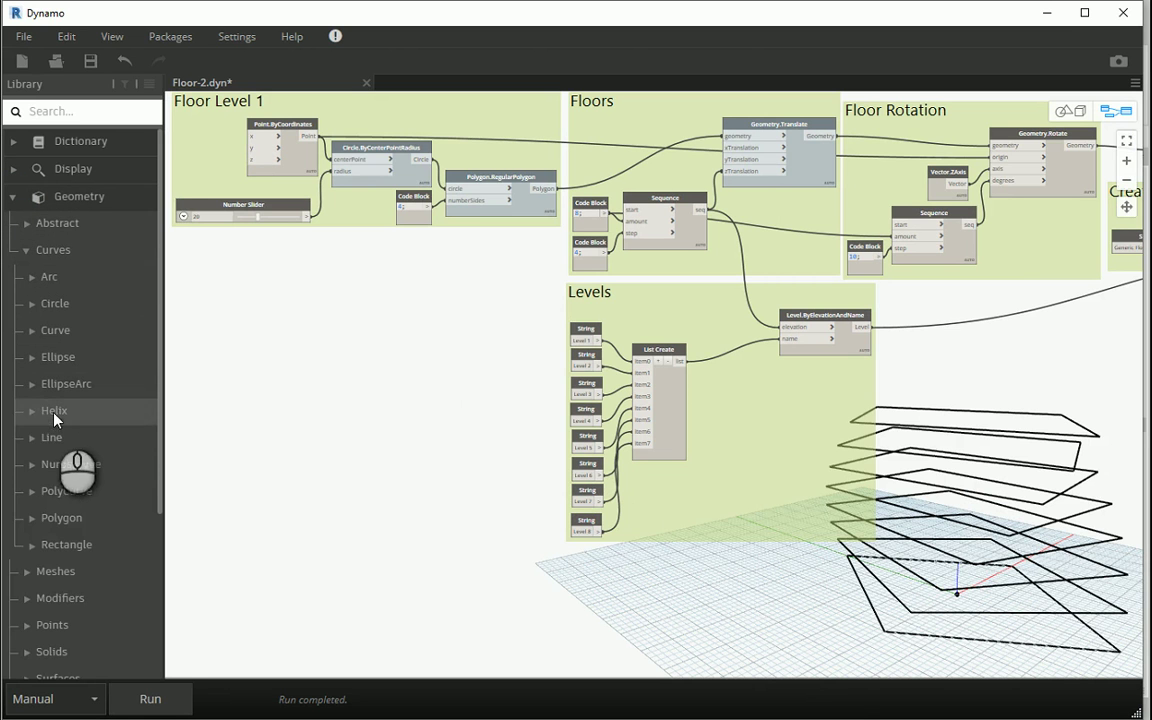
{"action": "left_click", "coordinate": [32, 520]}
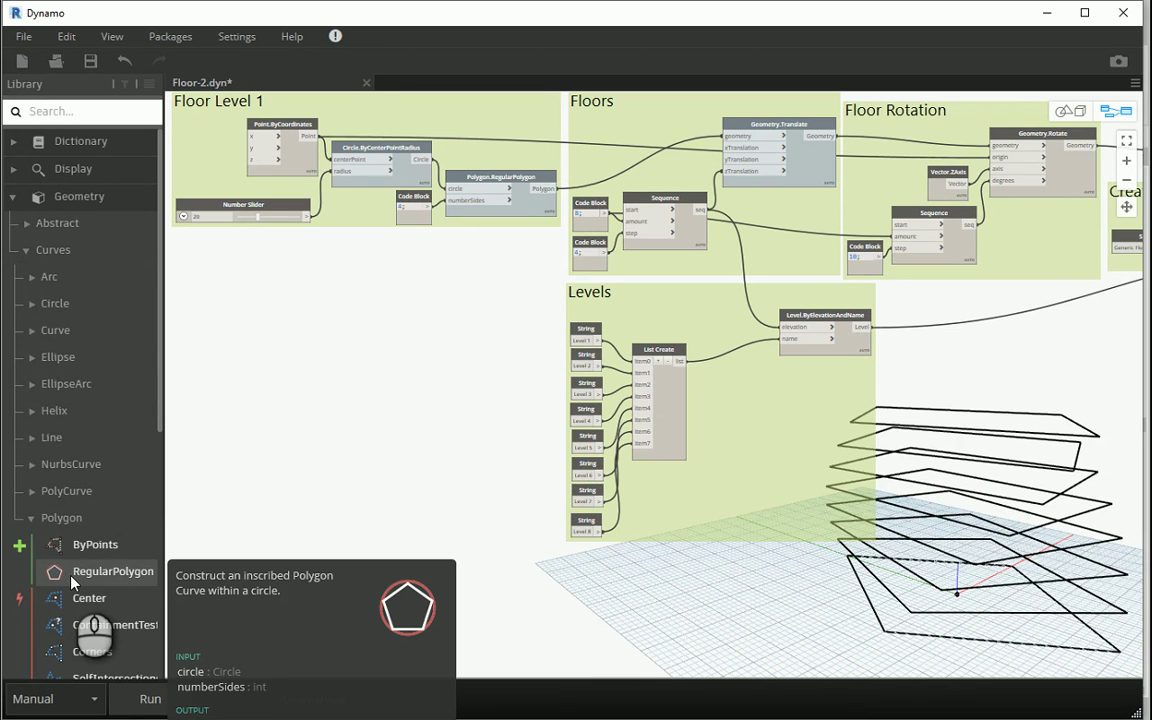
{"action": "left_click", "coordinate": [30, 519]}
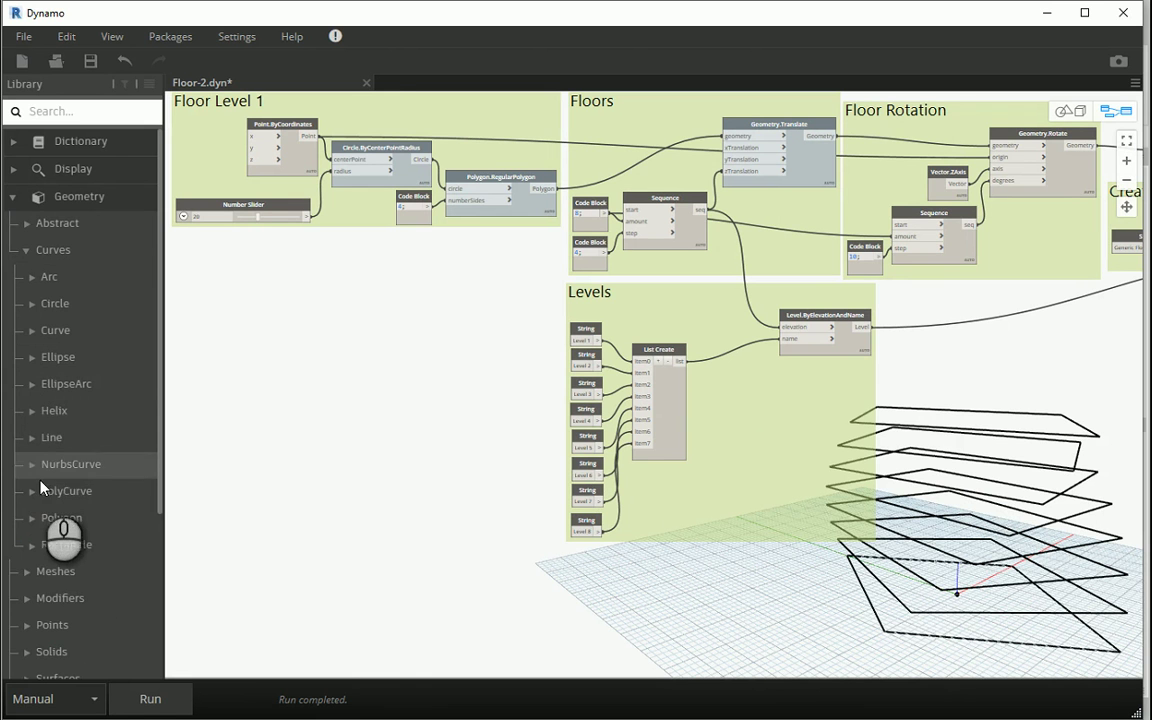
{"action": "left_click", "coordinate": [31, 491]}
{"action": "scroll", "coordinate": [89, 332], "scroll_direction": "down", "scroll_amount": 2}
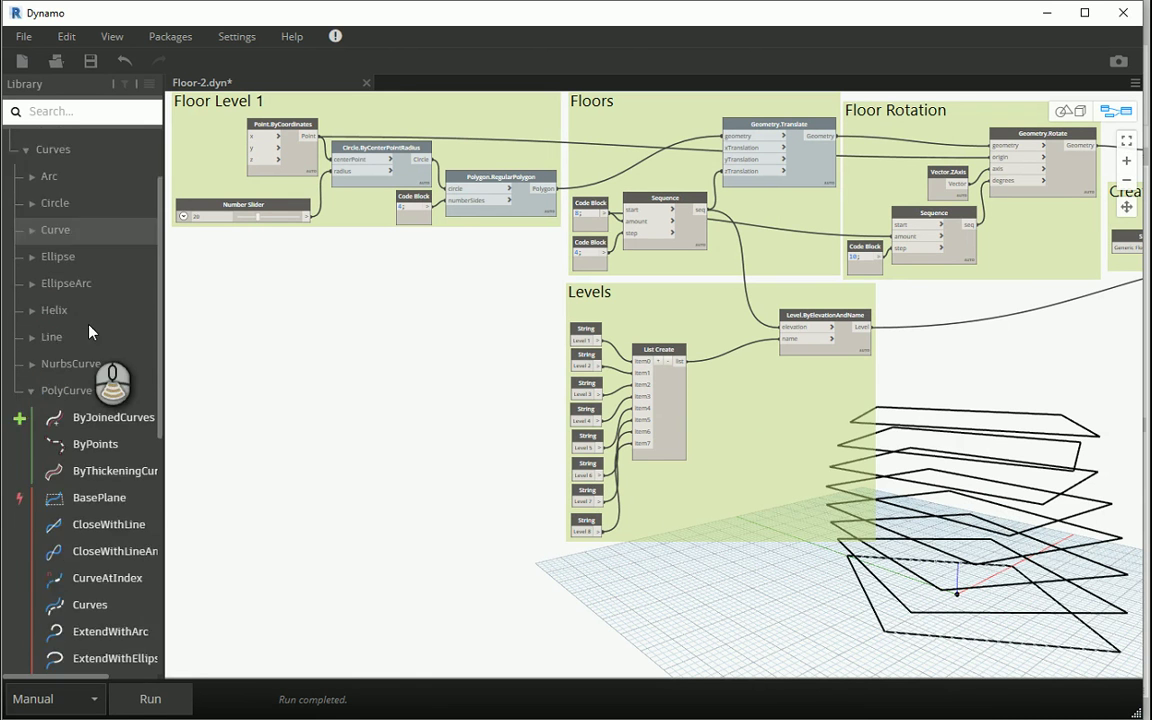
{"action": "scroll", "coordinate": [89, 332], "scroll_direction": "down", "scroll_amount": 3}
{"action": "left_click", "coordinate": [92, 293]}
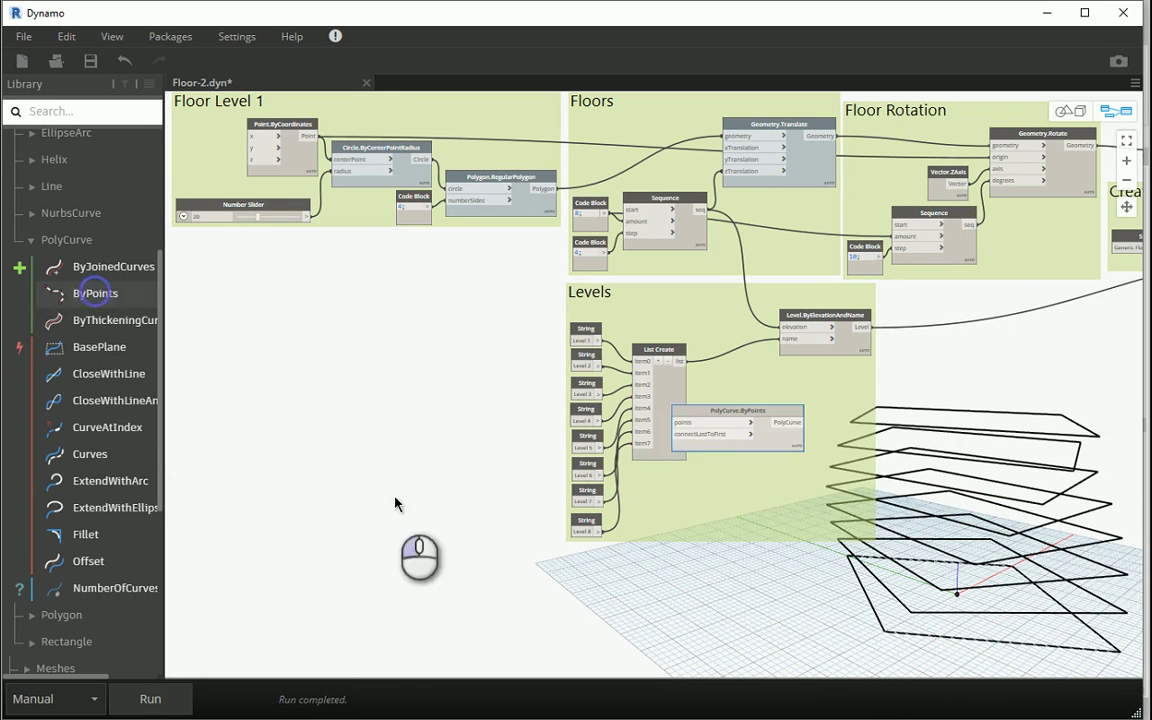
{"action": "left_click_drag", "start_coordinate": [692, 410], "coordinate": [436, 555]}
{"action": "middle_click_drag", "start_coordinate": [440, 500], "coordinate": [409, 347]}
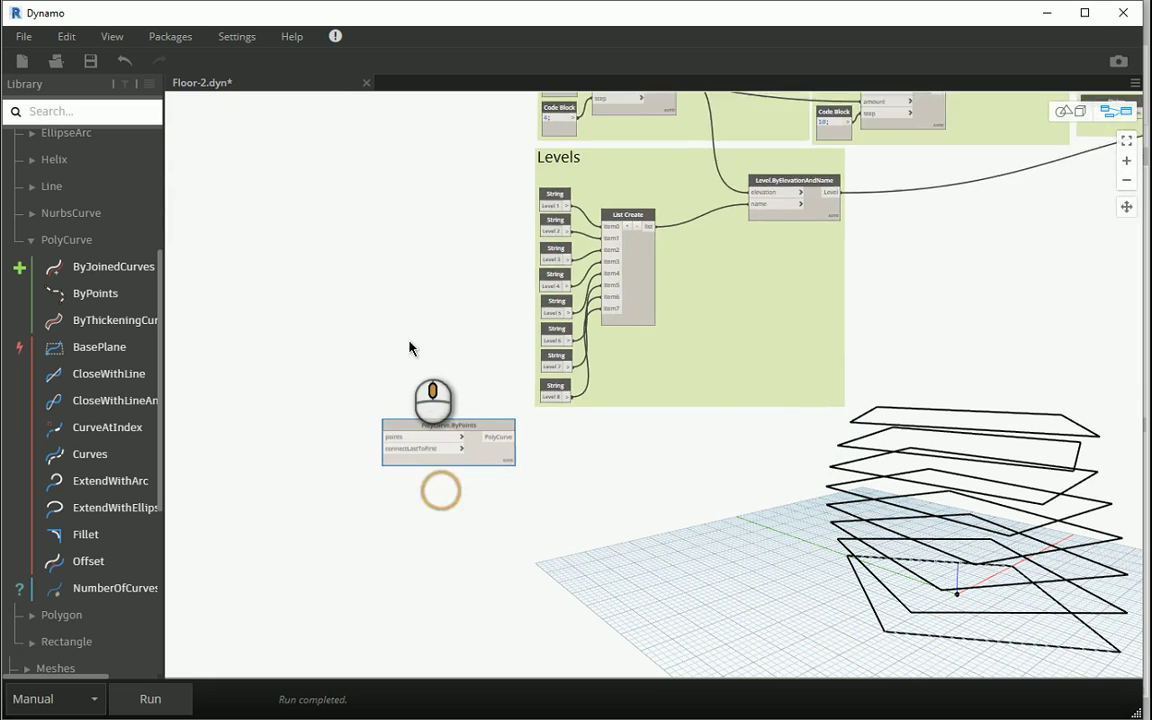
{"action": "scroll", "coordinate": [385, 424], "scroll_direction": "up", "scroll_amount": 3}
- Add a Point.ByCoordinates node above and left of PolyCurve.ByPoints
{"action": "left_click_drag", "start_coordinate": [452, 334], "coordinate": [603, 336]}
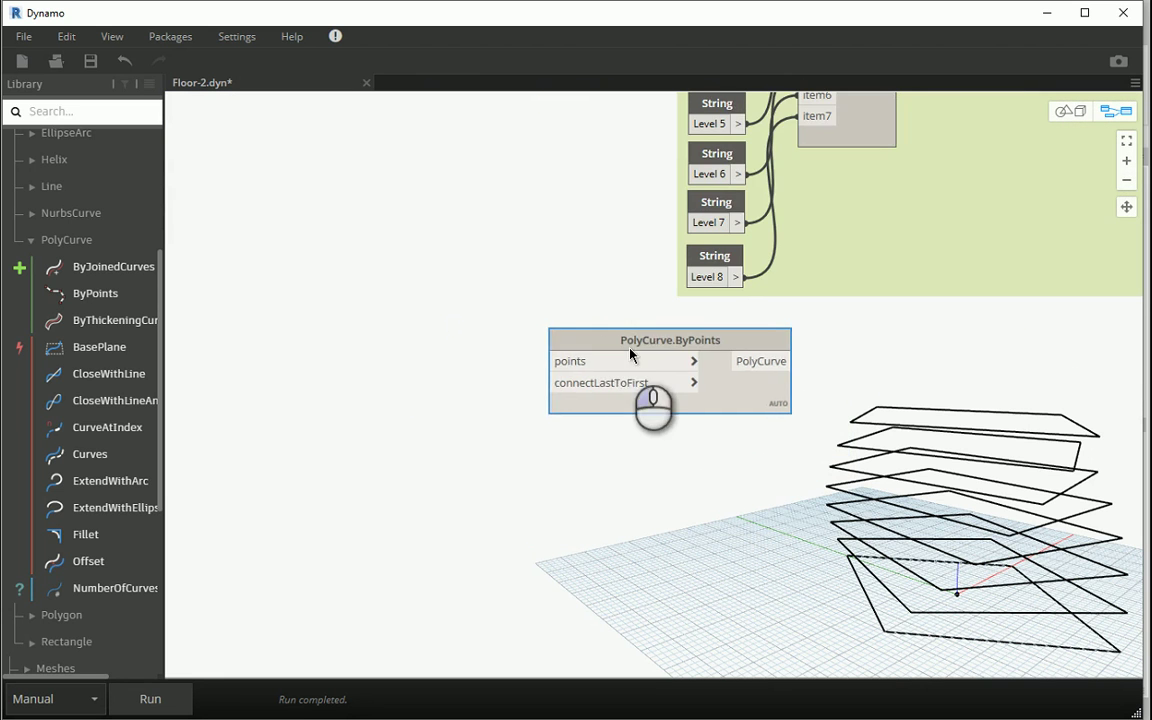
{"action": "scroll", "coordinate": [630, 353], "scroll_direction": "down", "scroll_amount": 2}
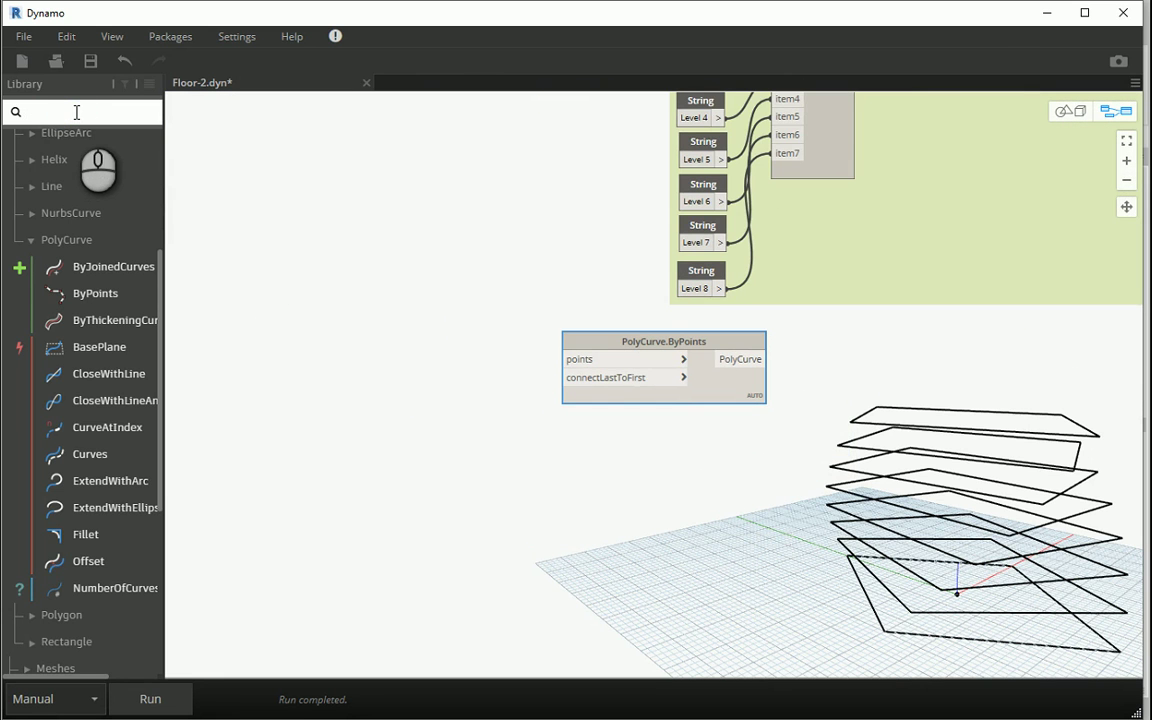
{"action": "scroll", "coordinate": [64, 195], "scroll_direction": "up", "scroll_amount": 1}
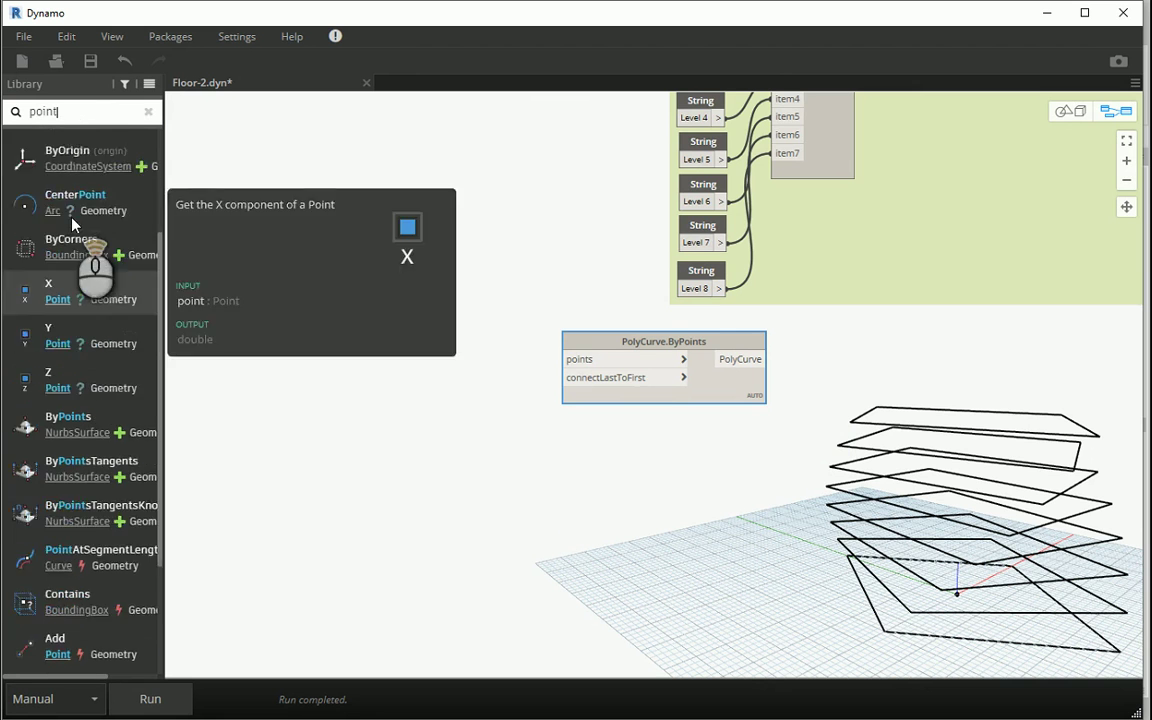
{"action": "scroll", "coordinate": [50, 200], "scroll_direction": "up", "scroll_amount": 3}
{"action": "left_click", "coordinate": [27, 159]}
{"action": "left_click_drag", "start_coordinate": [754, 423], "coordinate": [354, 226]}
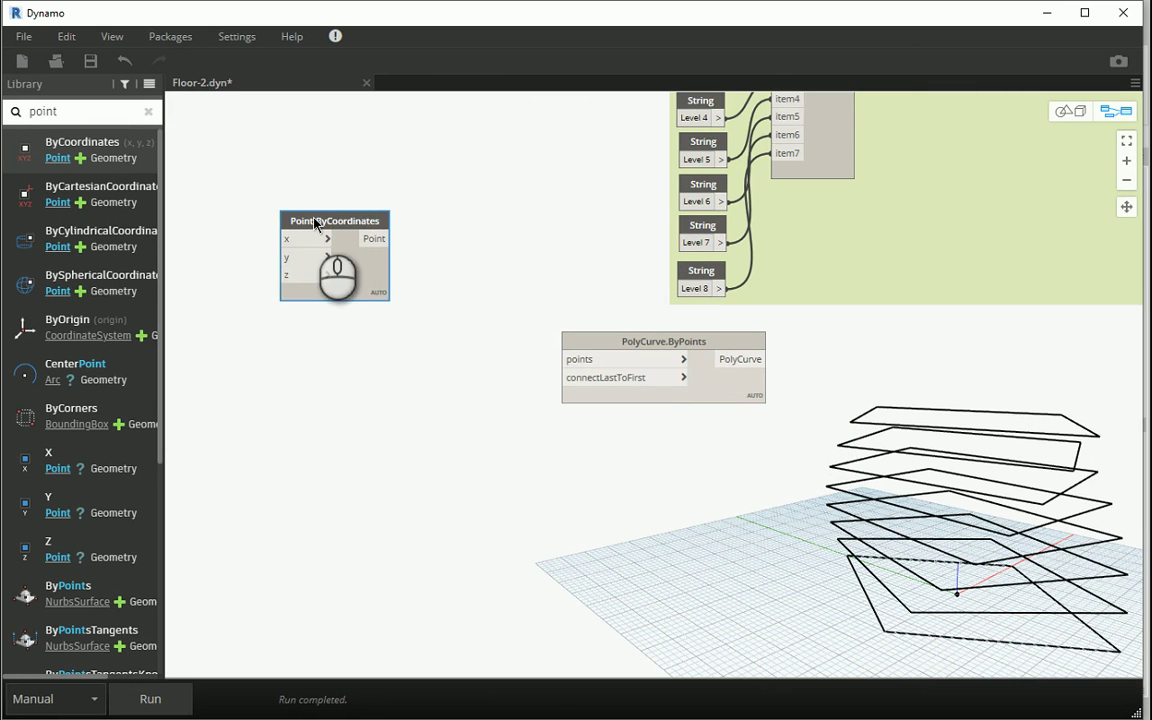
{"action": "left_click_drag", "start_coordinate": [318, 229], "coordinate": [336, 220]}
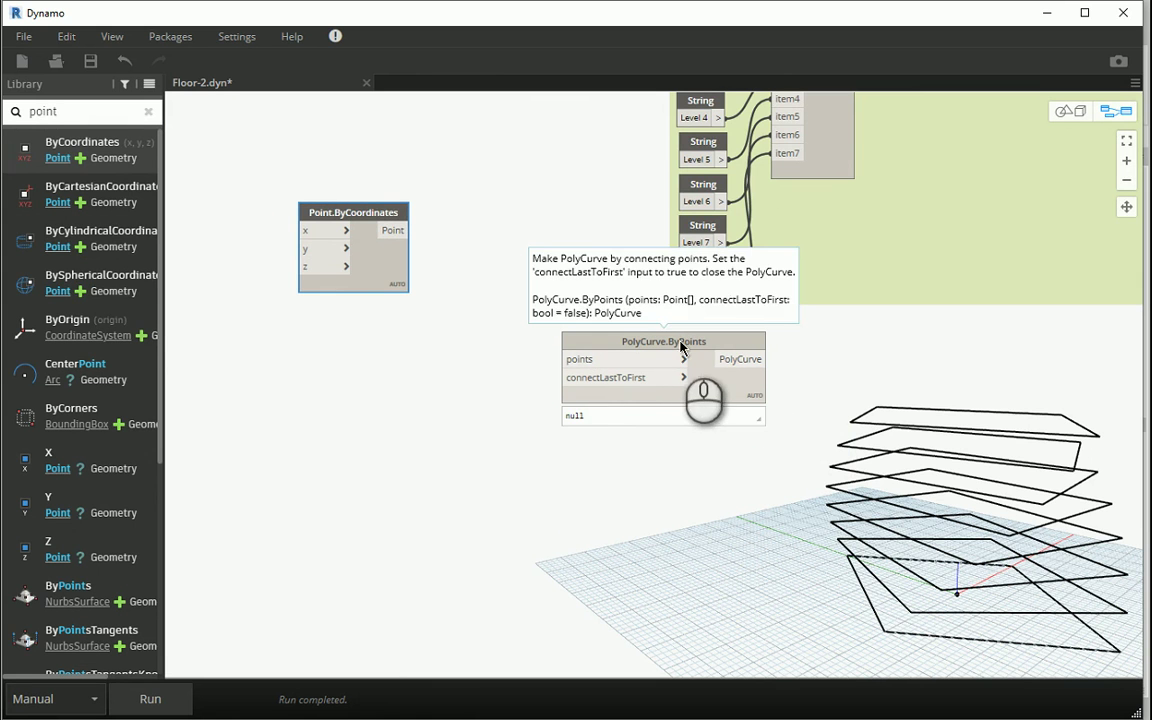
{"action": "left_click_drag", "start_coordinate": [338, 217], "coordinate": [336, 197]}
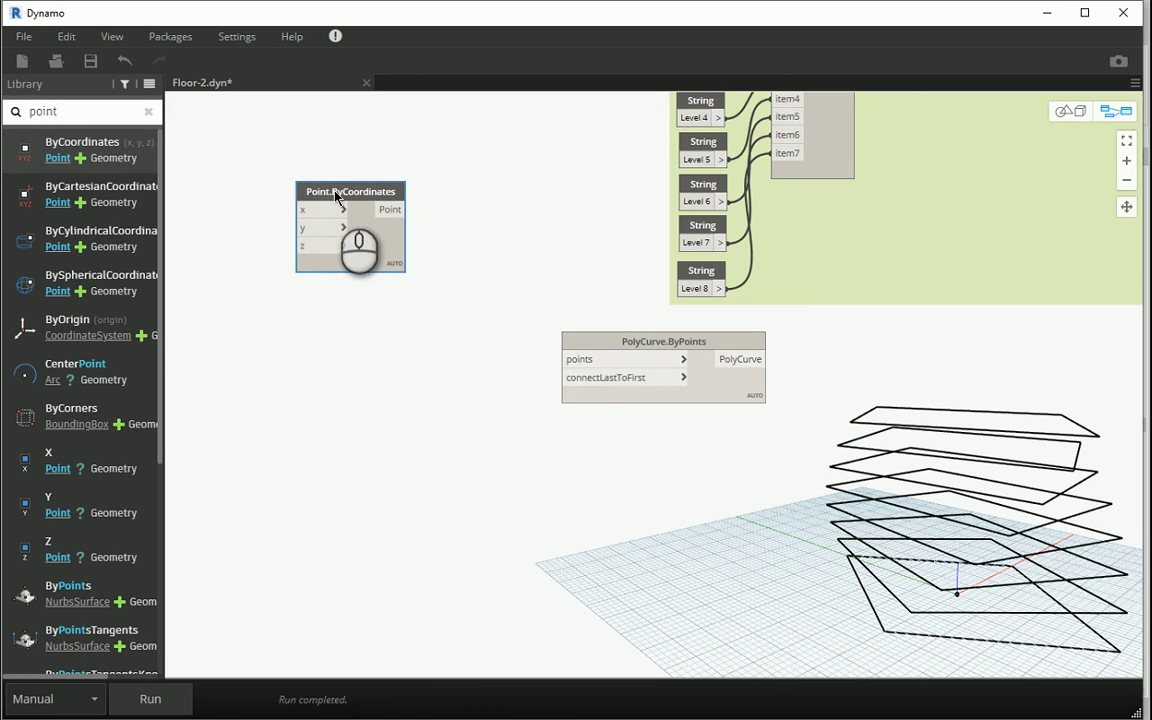
- Duplicate the Point.ByCoordinates node and place the copy below it
{"action": "key", "text": "ctrl+c"}
{"action": "key", "text": "ctrl+v"}
{"action": "left_click_drag", "start_coordinate": [501, 229], "coordinate": [357, 289]}
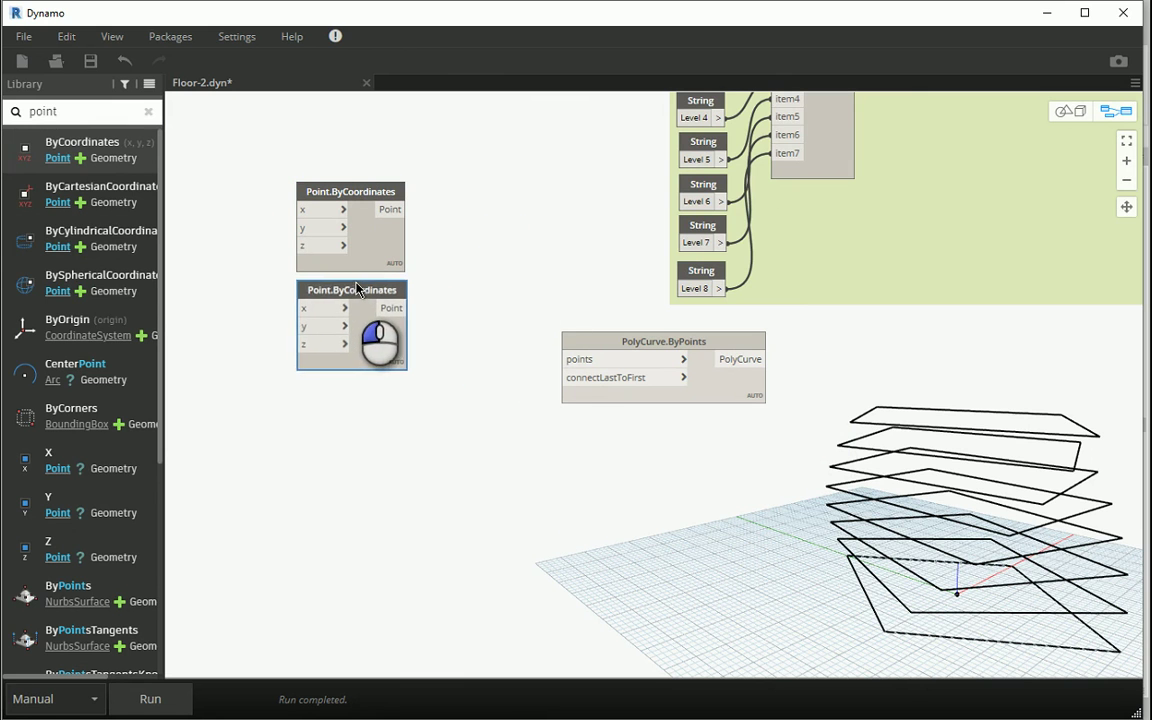
- Add a Code Block holding 30 and wire it into the point's x input
{"action": "double_click", "coordinate": [229, 325]}
{"action": "type", "text": "20;"}
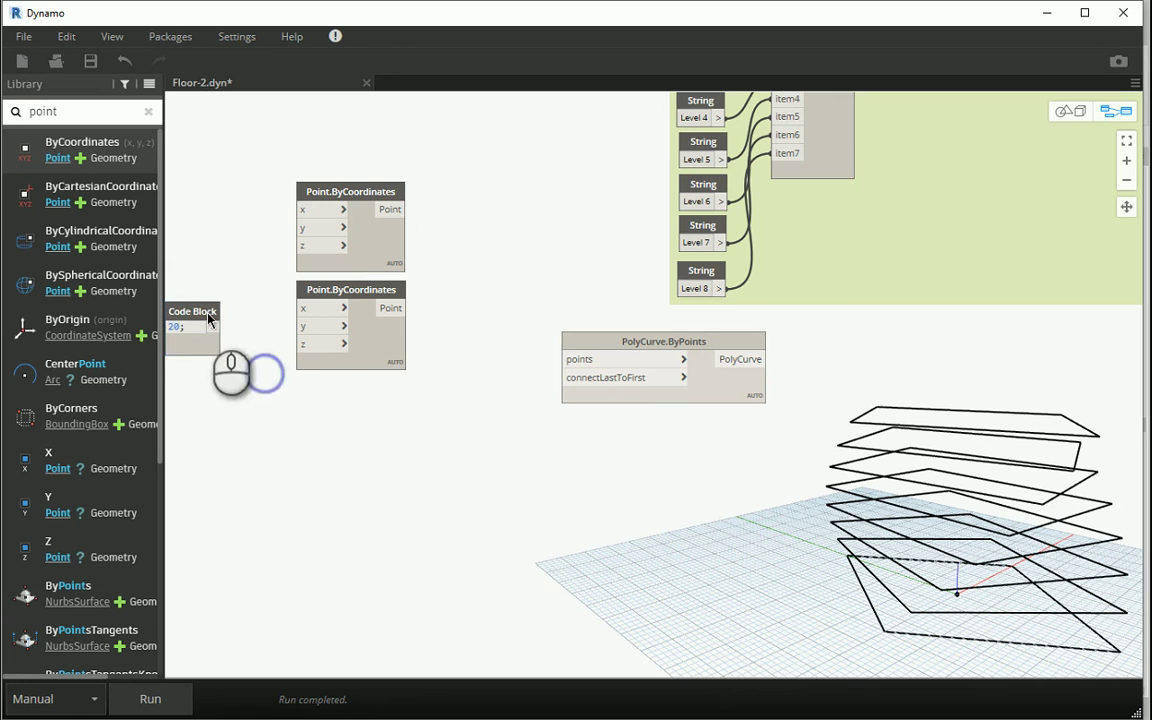
{"action": "left_click_drag", "start_coordinate": [205, 313], "coordinate": [302, 326]}
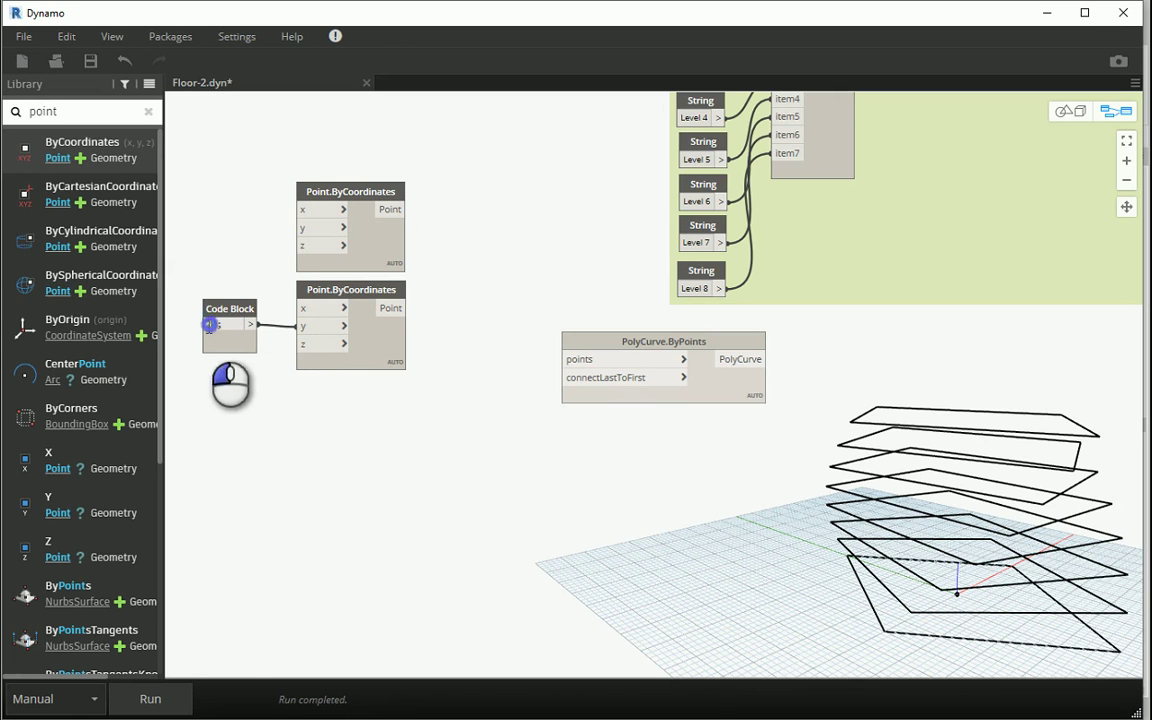
{"action": "type", "text": "30"}
{"action": "left_click", "coordinate": [285, 420]}
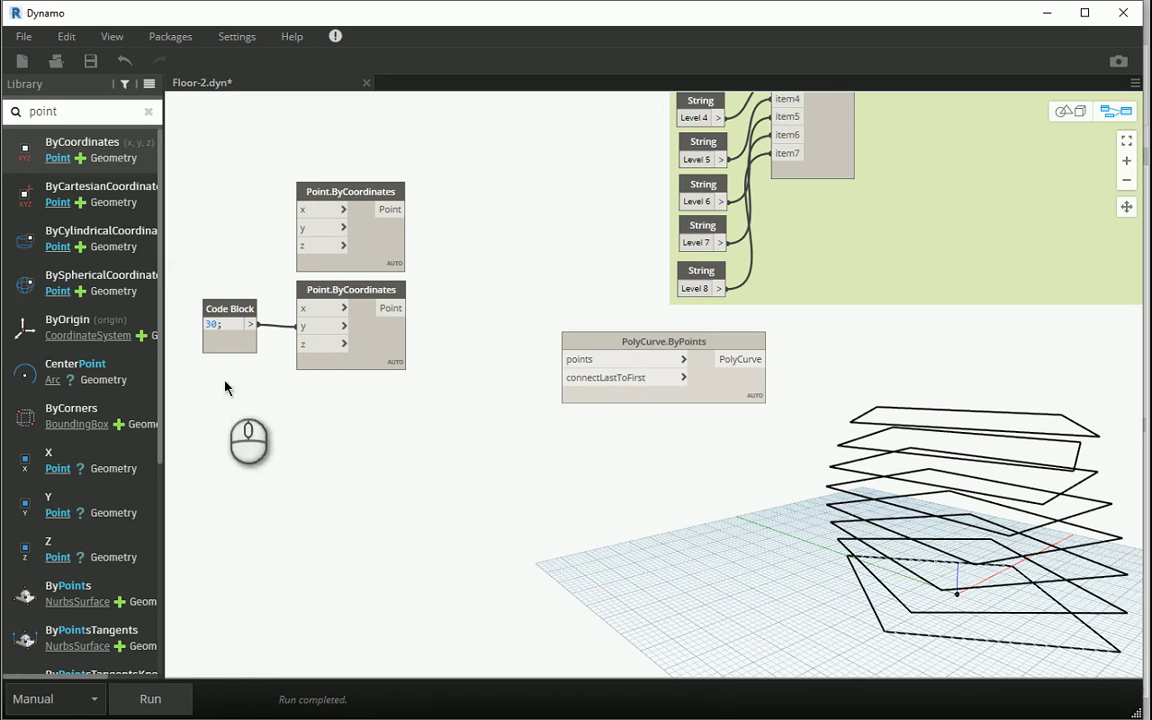
{"action": "left_click", "coordinate": [150, 698]}
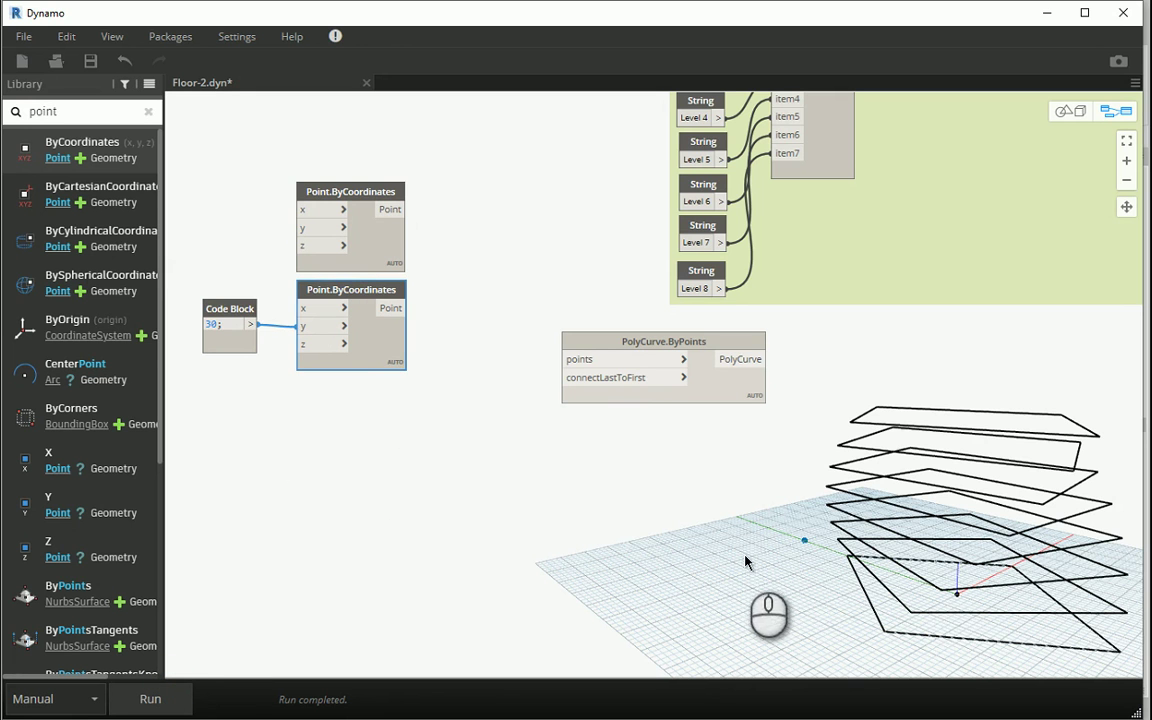
{"action": "left_click_drag", "start_coordinate": [303, 325], "coordinate": [303, 308]}
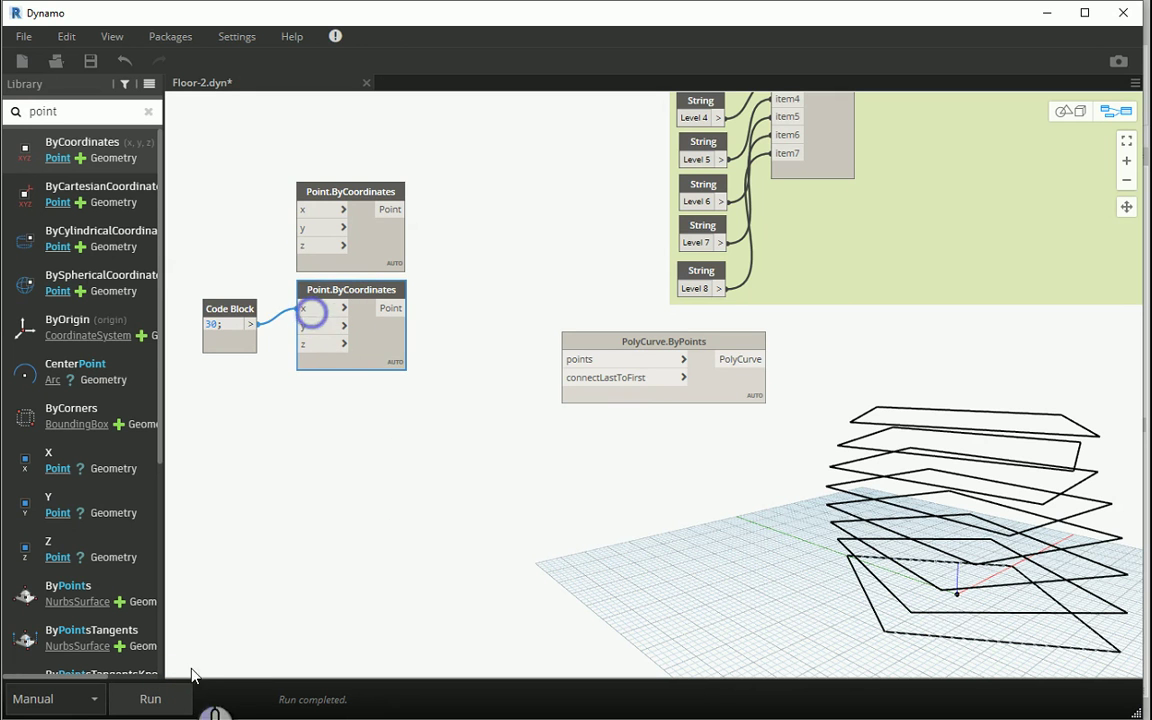
{"action": "left_click", "coordinate": [170, 698]}
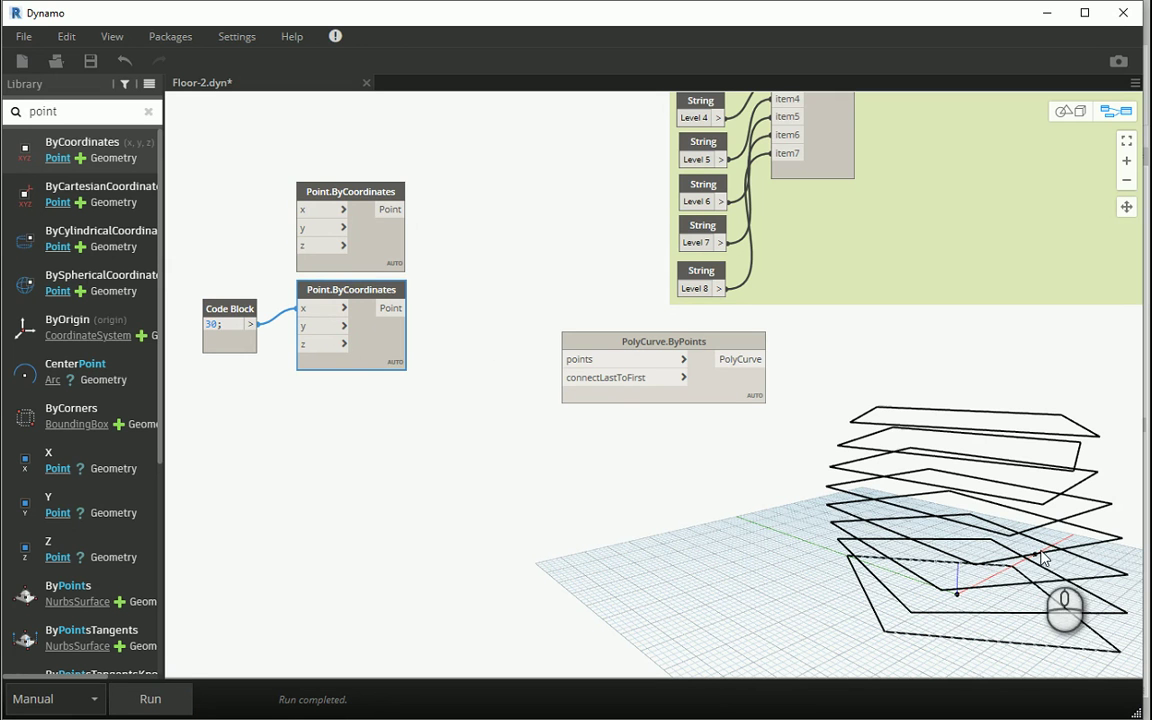
- Duplicate the wired point node and feed 30 into its y input too
{"action": "key", "text": "ctrl+c"}
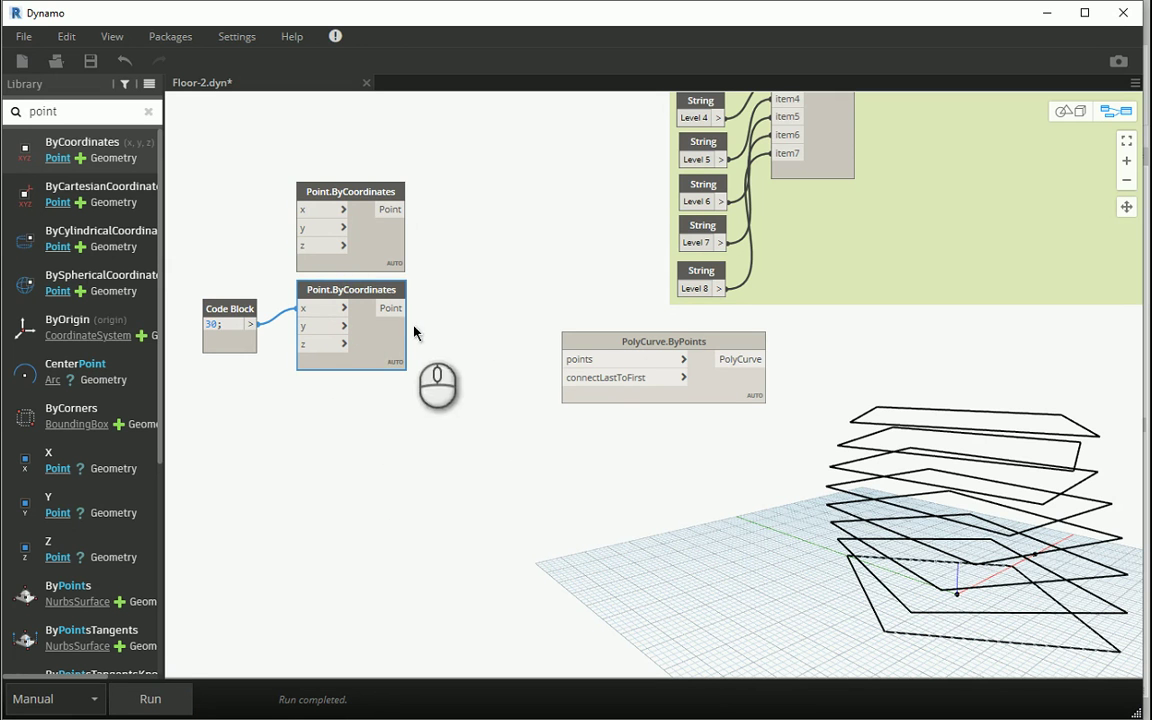
{"action": "key", "text": "ctrl+v"}
{"action": "left_click_drag", "start_coordinate": [468, 295], "coordinate": [346, 395]}
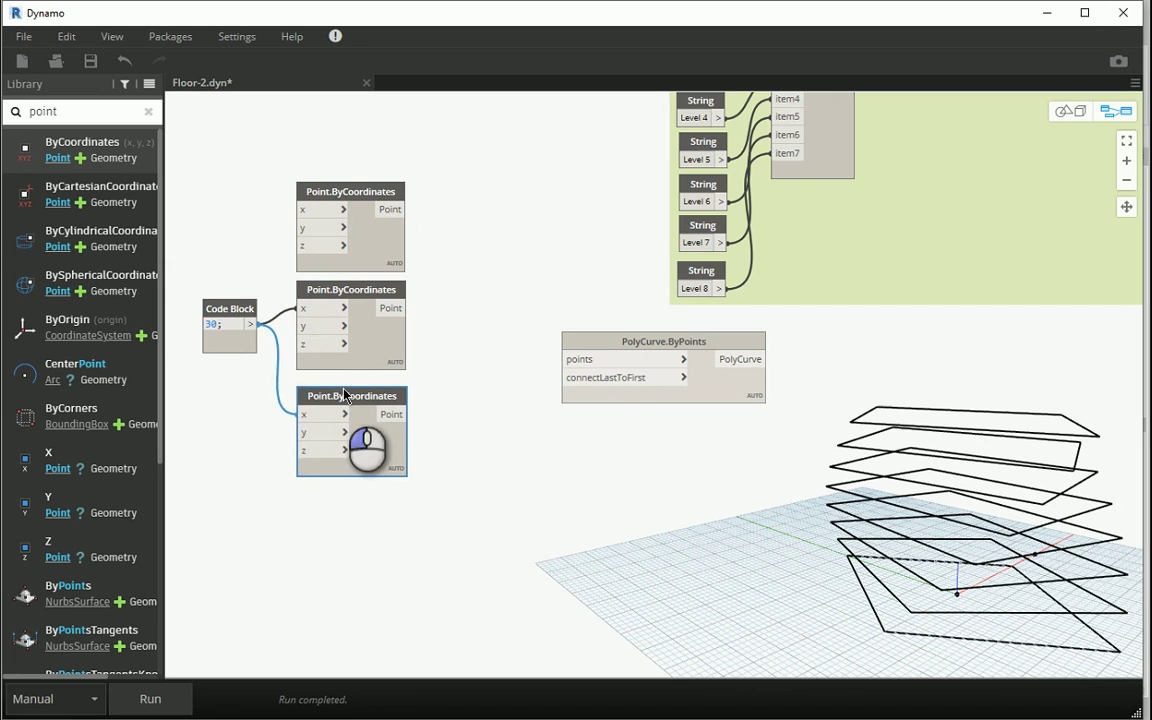
{"action": "left_click", "coordinate": [250, 324]}
{"action": "left_click", "coordinate": [305, 433]}
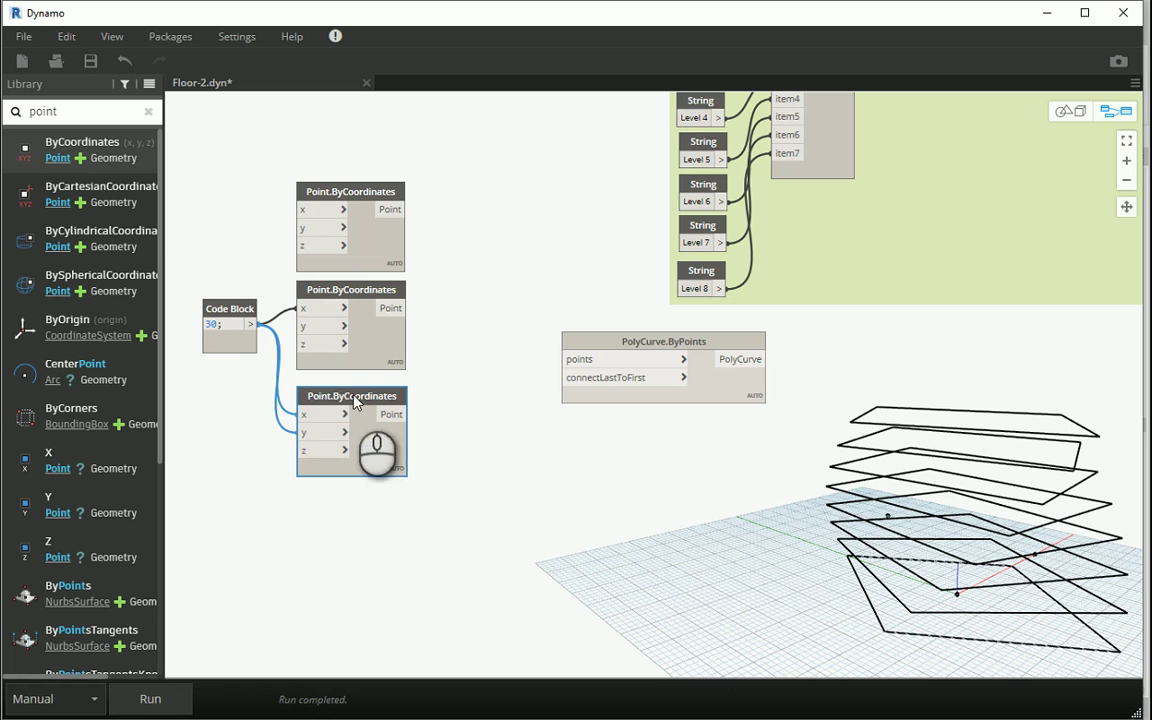
{"action": "left_click_drag", "start_coordinate": [355, 401], "coordinate": [355, 390]}
- Add another Point.ByCoordinates copy below the point stack
{"action": "key", "text": "ctrl+c"}
{"action": "key", "text": "ctrl+v"}
{"action": "mouse_move", "coordinate": [477, 398]}
{"action": "left_mouse_down"}
{"action": "mouse_move", "coordinate": [368, 481]}
{"action": "mouse_move", "coordinate": [386, 478]}
{"action": "left_mouse_up"}
{"action": "middle_click_drag", "start_coordinate": [503, 430], "coordinate": [519, 404]}
{"action": "scroll", "coordinate": [218, 430], "scroll_direction": "up", "scroll_amount": 1}
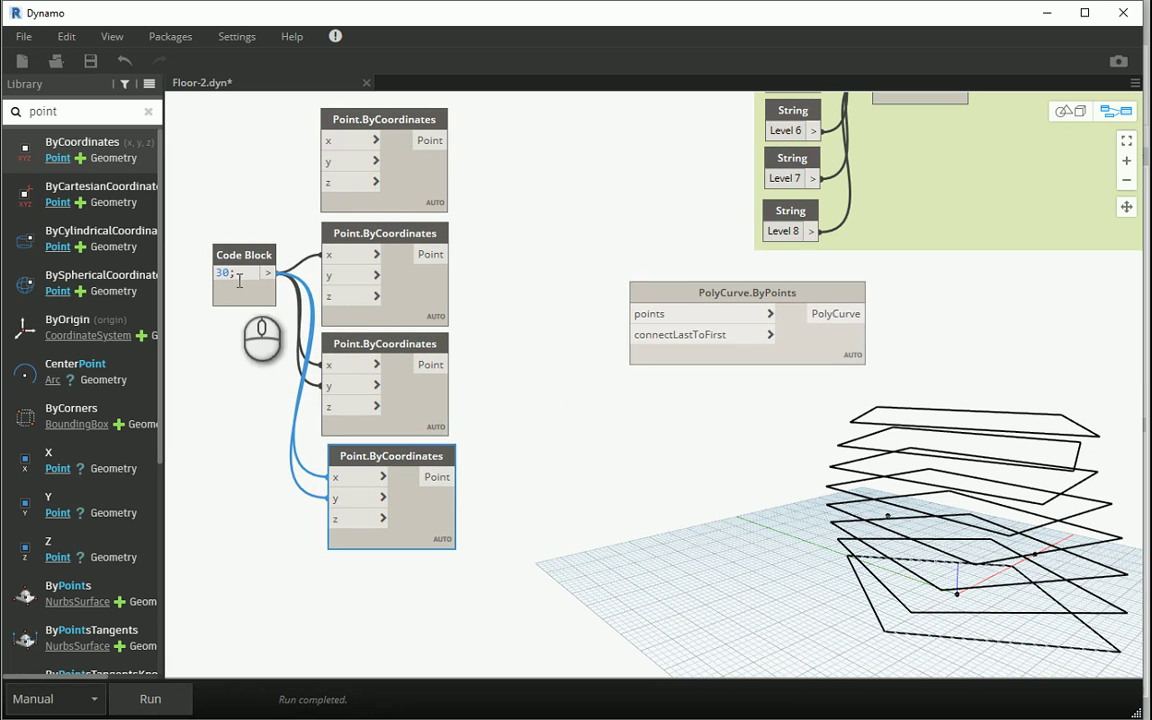
- Create a -30 Code Block and wire it into the fourth point's x input
{"action": "key", "text": "ctrl+c"}
{"action": "key", "text": "ctrl+v"}
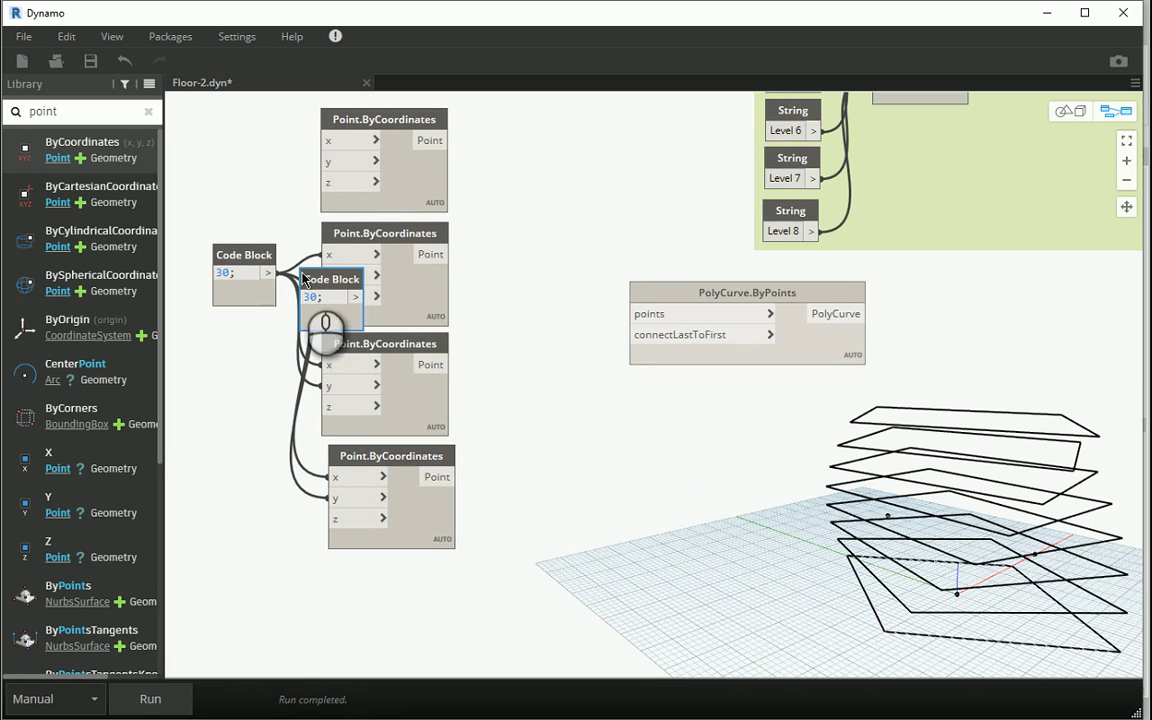
{"action": "left_click_drag", "start_coordinate": [310, 276], "coordinate": [222, 491]}
{"action": "double_click", "coordinate": [209, 506]}
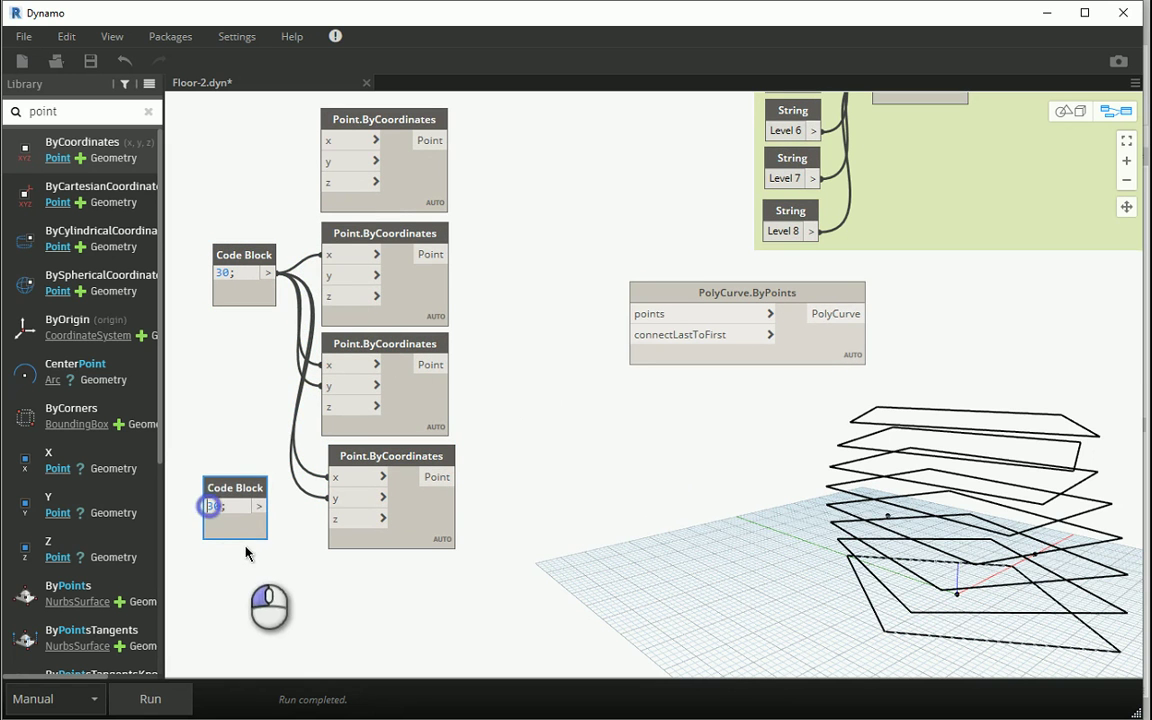
{"action": "type", "text": "-"}
{"action": "left_click", "coordinate": [286, 570]}
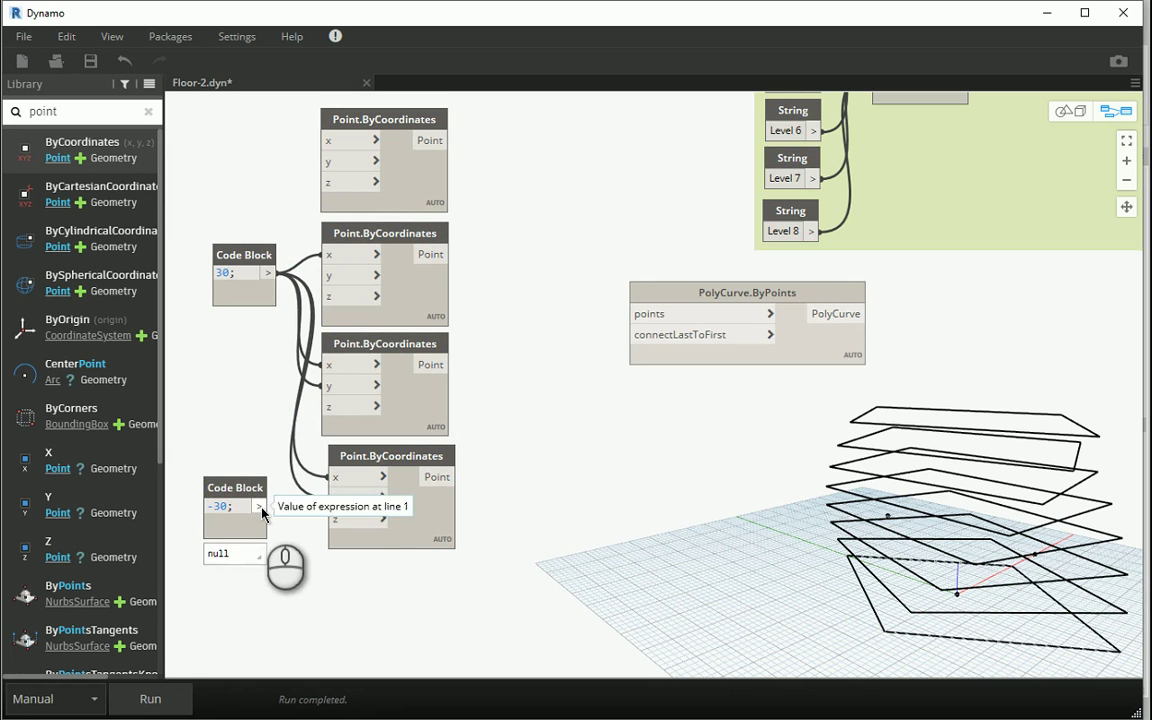
{"action": "left_click_drag", "start_coordinate": [259, 506], "coordinate": [337, 477]}
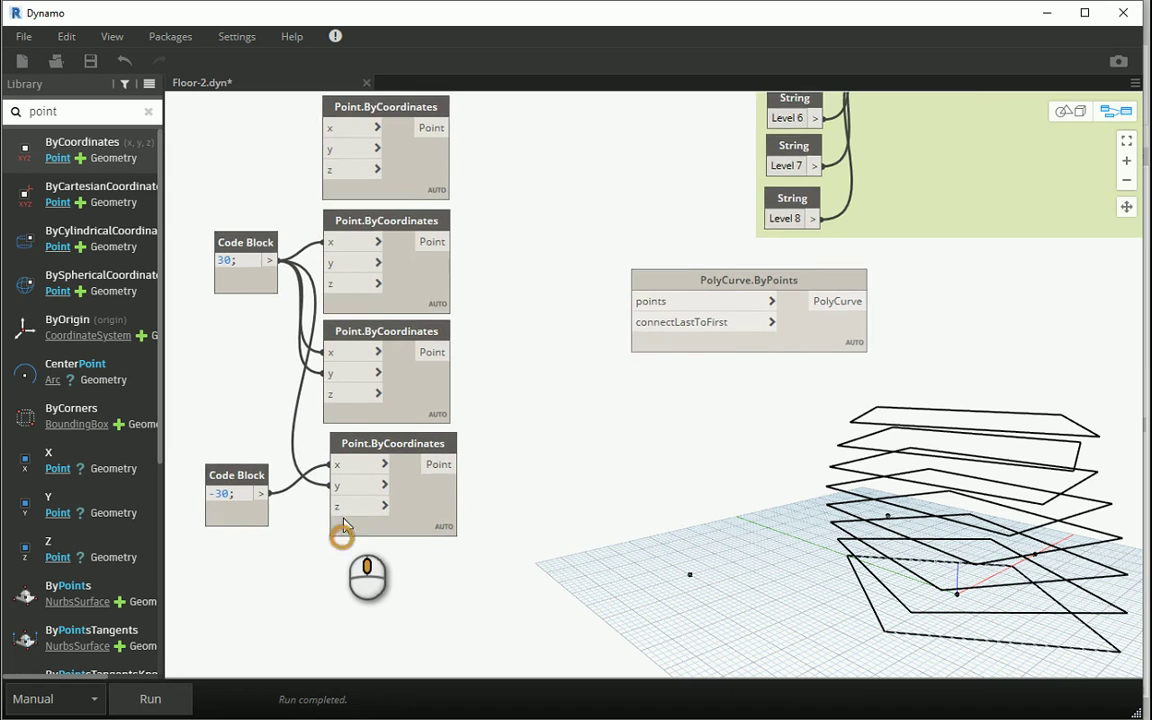
- Place a fifth point node below the stack and duplicate the -30 Code Block
{"action": "scroll", "coordinate": [337, 532], "scroll_direction": "up", "scroll_amount": 3}
{"action": "left_click", "coordinate": [366, 392]}
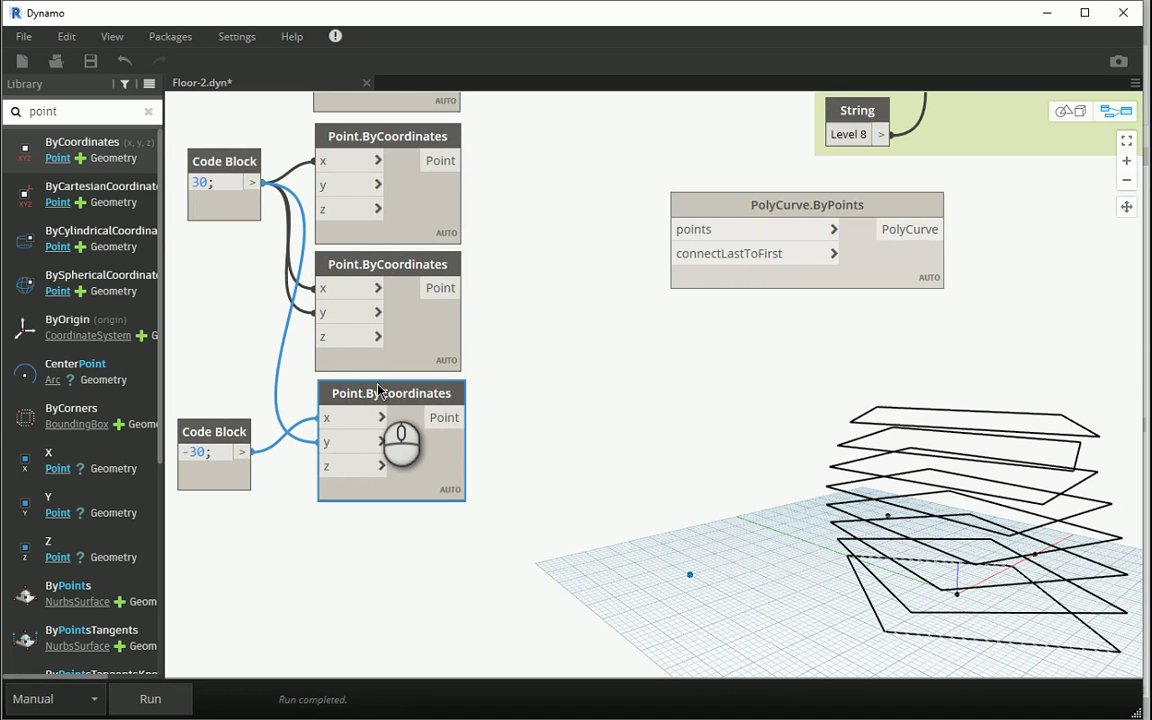
{"action": "scroll", "coordinate": [368, 395], "scroll_direction": "down", "scroll_amount": 1}
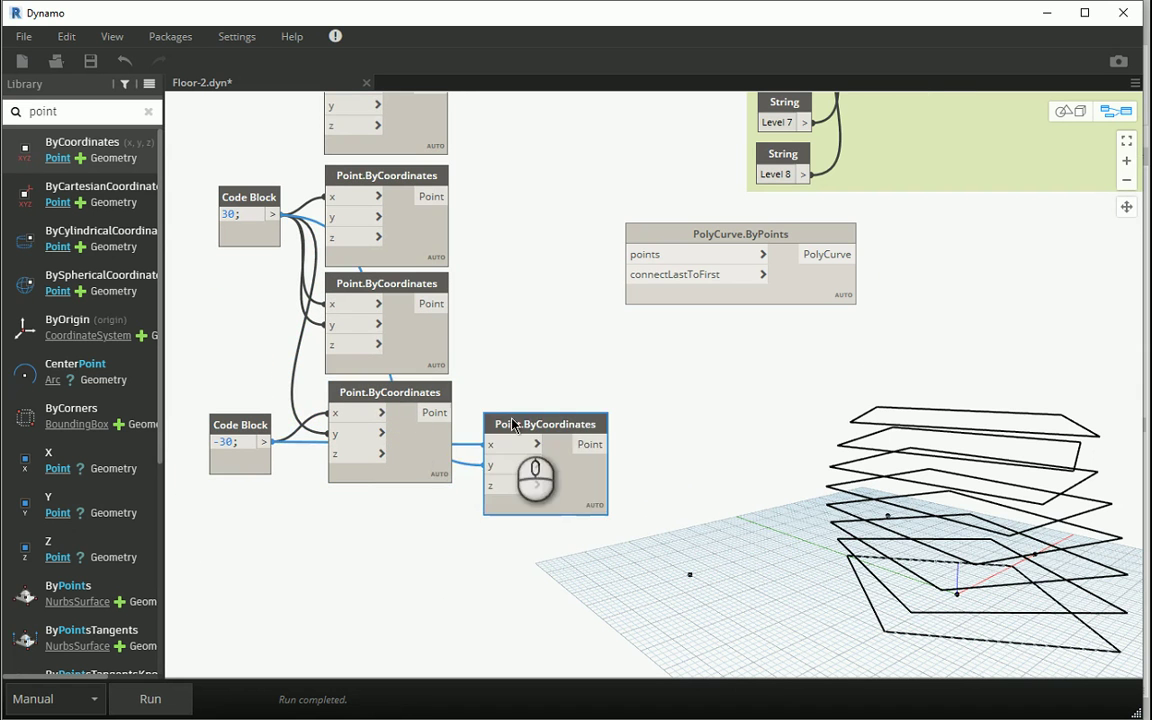
{"action": "left_click_drag", "start_coordinate": [512, 424], "coordinate": [363, 510]}
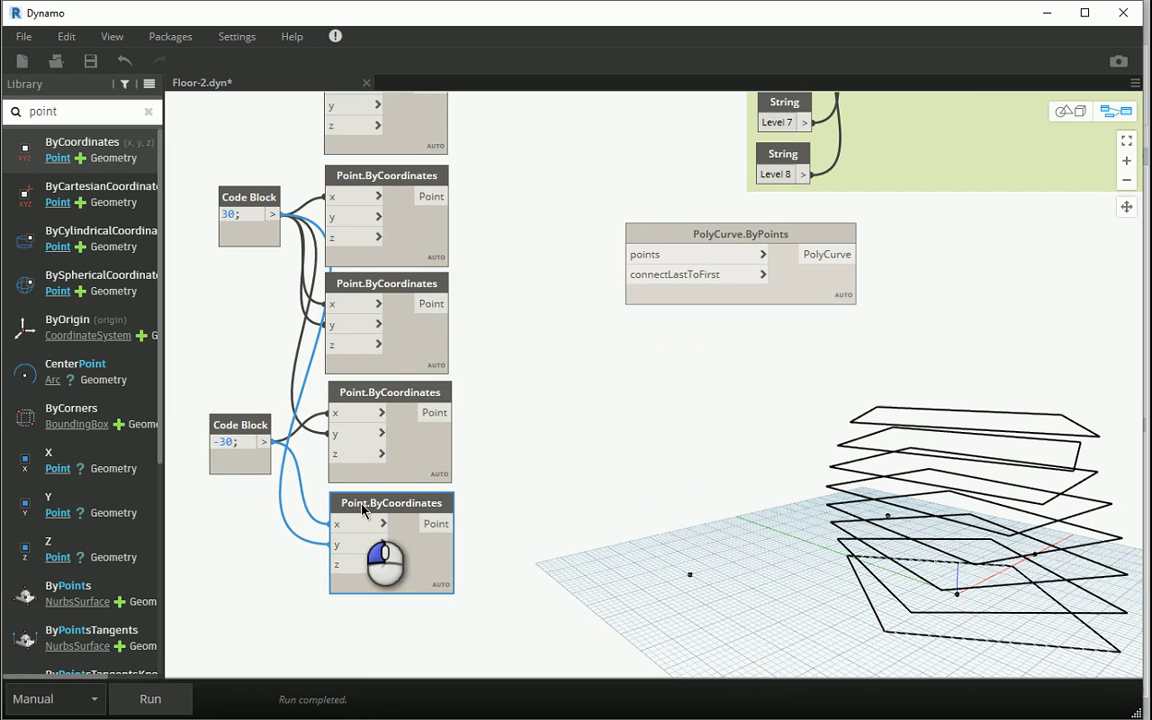
{"action": "left_click_drag", "start_coordinate": [402, 513], "coordinate": [416, 512]}
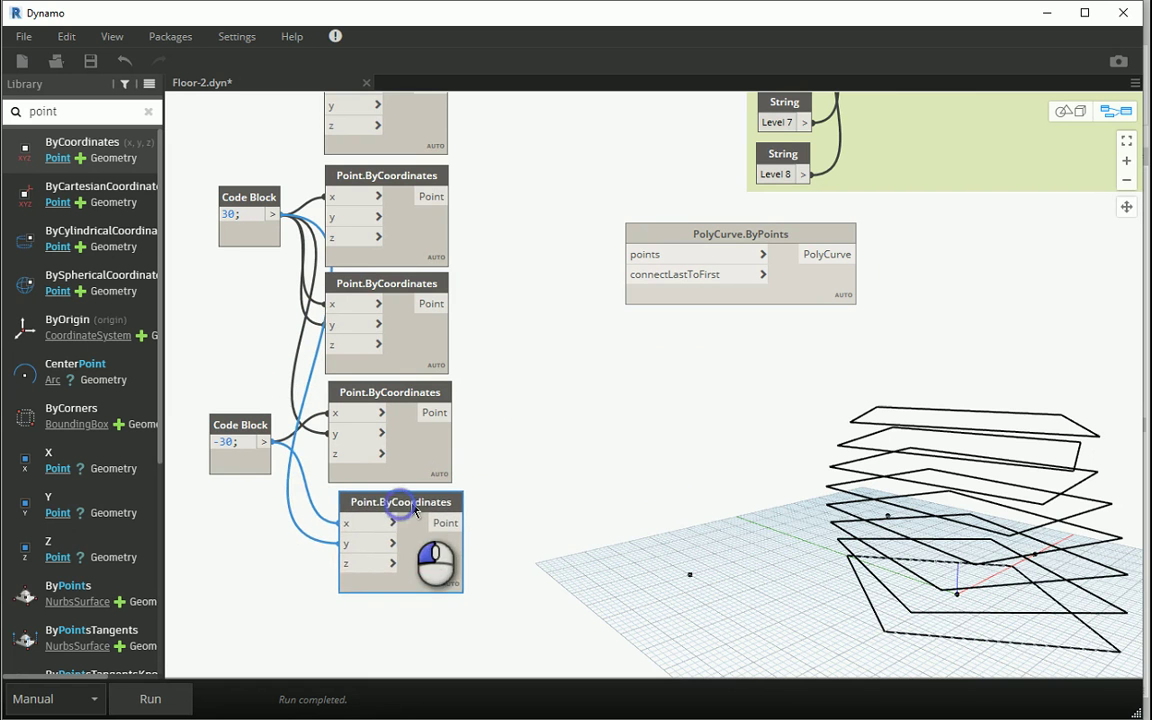
{"action": "left_click", "coordinate": [258, 435]}
{"action": "key", "text": "ctrl+c"}
{"action": "key", "text": "ctrl+v"}
- Wire the copied value block into the bottom point node, preview, then detach its y wire
{"action": "left_click_drag", "start_coordinate": [333, 462], "coordinate": [204, 531]}
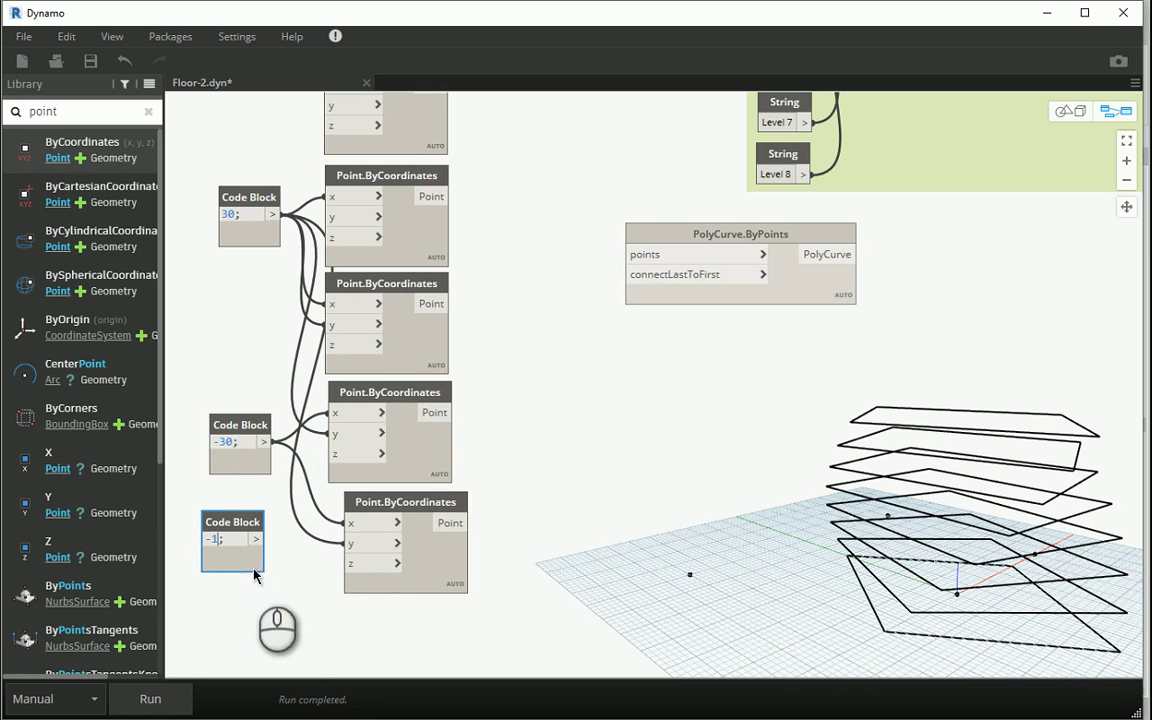
{"action": "left_click_drag", "start_coordinate": [257, 539], "coordinate": [340, 523]}
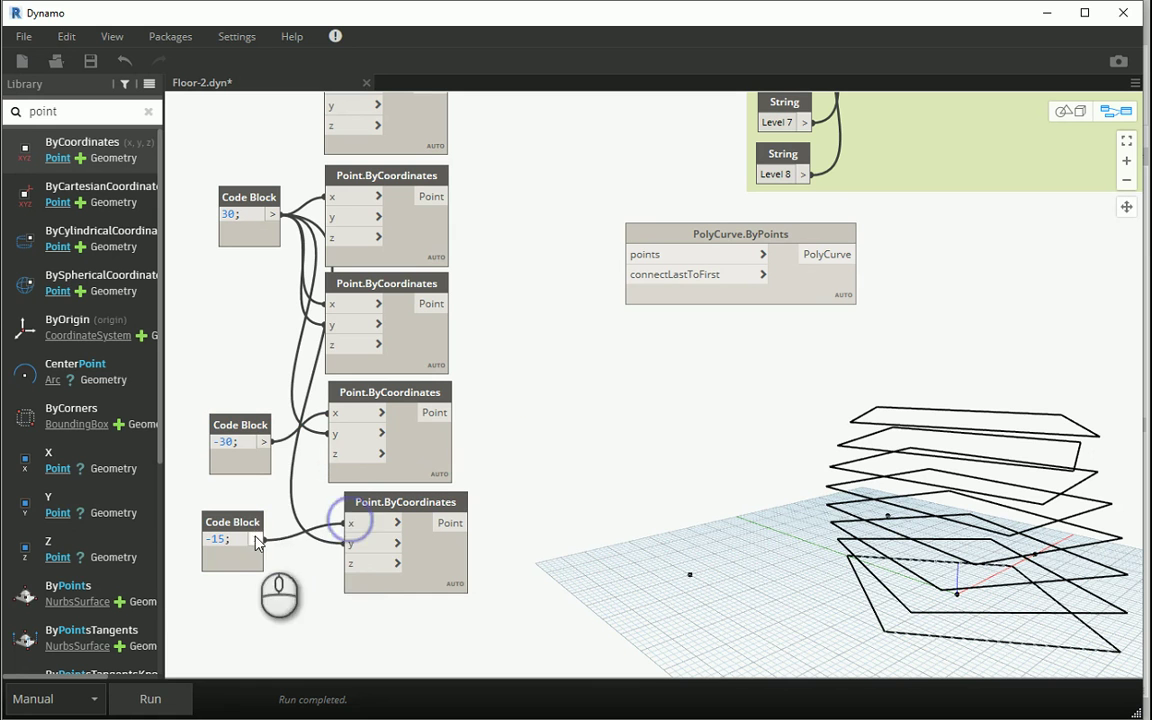
{"action": "left_click_drag", "start_coordinate": [257, 539], "coordinate": [340, 543]}
{"action": "left_click", "coordinate": [140, 700]}
{"action": "mouse_move", "coordinate": [358, 544]}
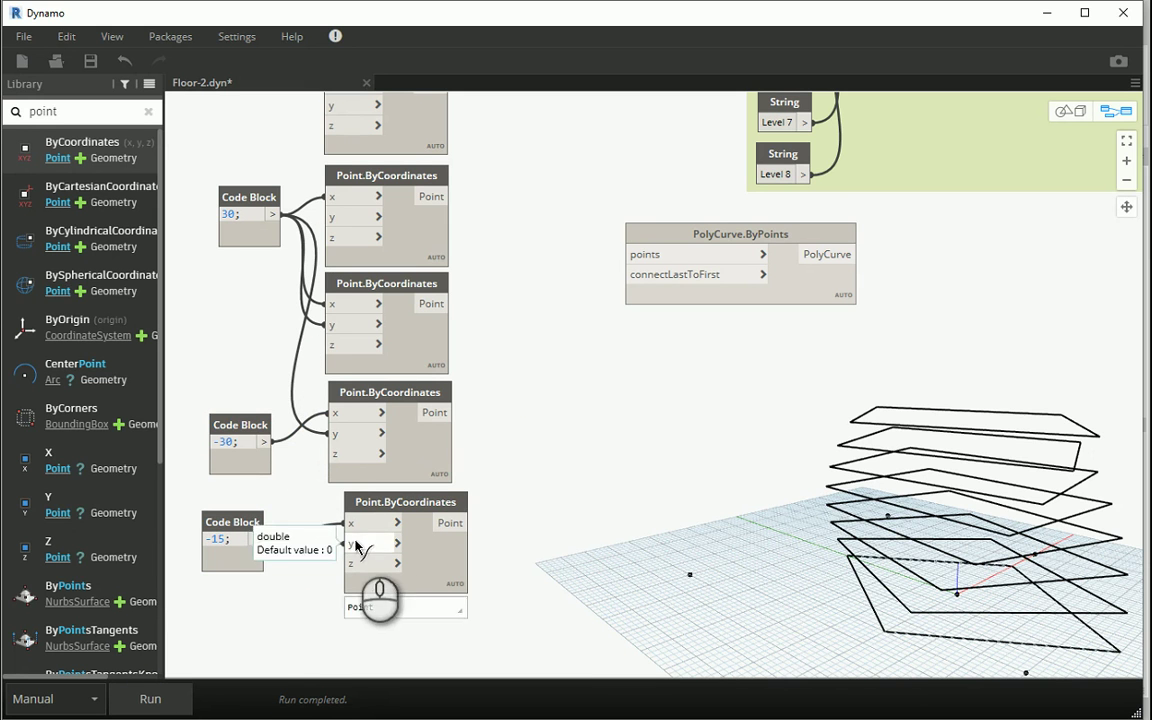
{"action": "mouse_move", "coordinate": [343, 543]}
{"action": "left_mouse_down"}
{"action": "mouse_move", "coordinate": [258, 545]}
{"action": "mouse_move", "coordinate": [265, 513]}
{"action": "left_mouse_up"}
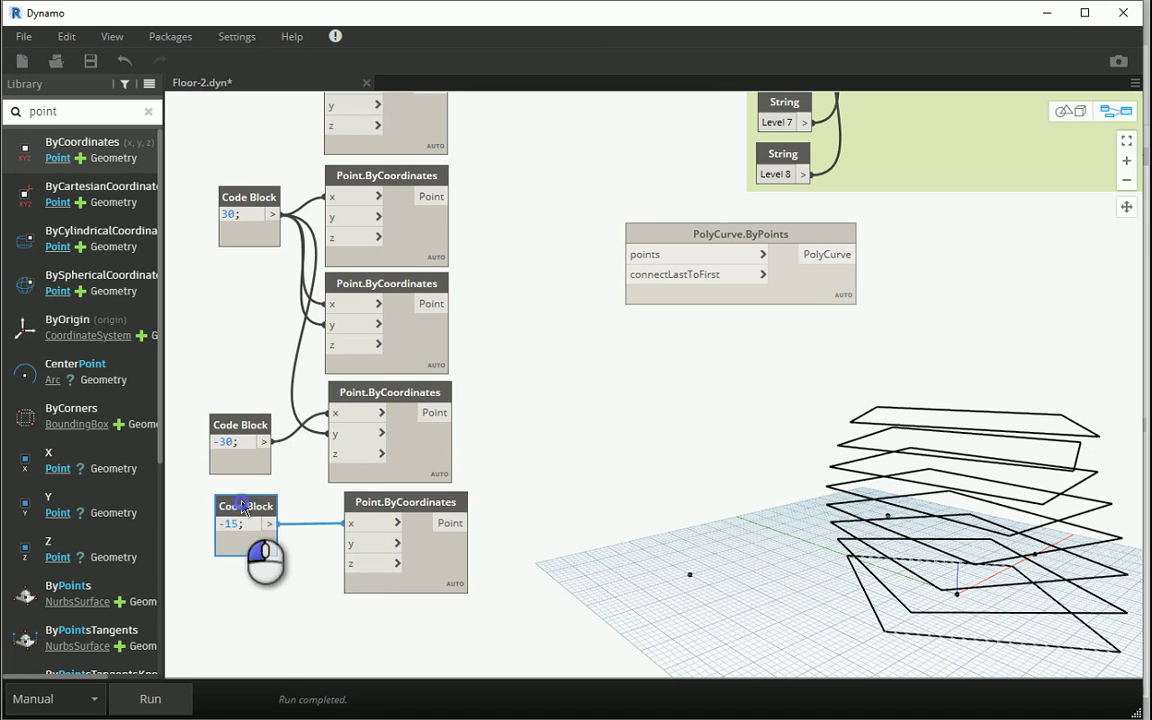
- Add a 15 value block and feed it into the fifth point's y input
{"action": "key", "text": "ctrl+c"}
{"action": "key", "text": "ctrl+v"}
{"action": "left_click_drag", "start_coordinate": [326, 565], "coordinate": [220, 588]}
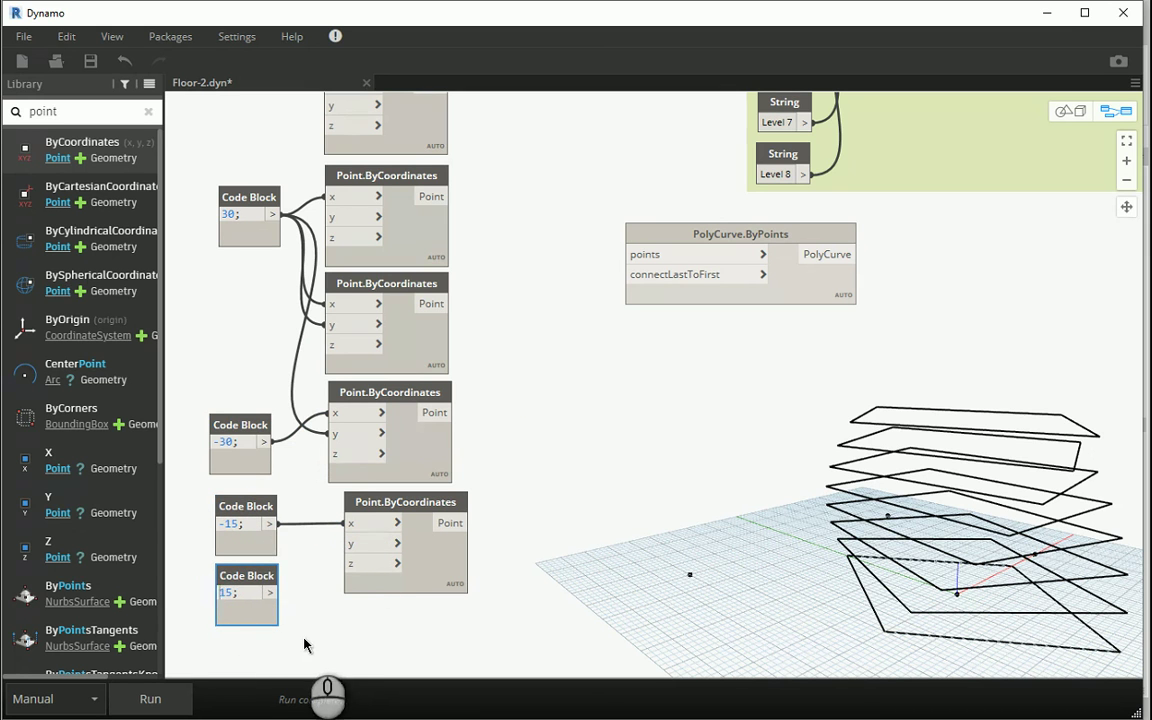
{"action": "left_click", "coordinate": [270, 593]}
{"action": "left_click", "coordinate": [352, 543]}
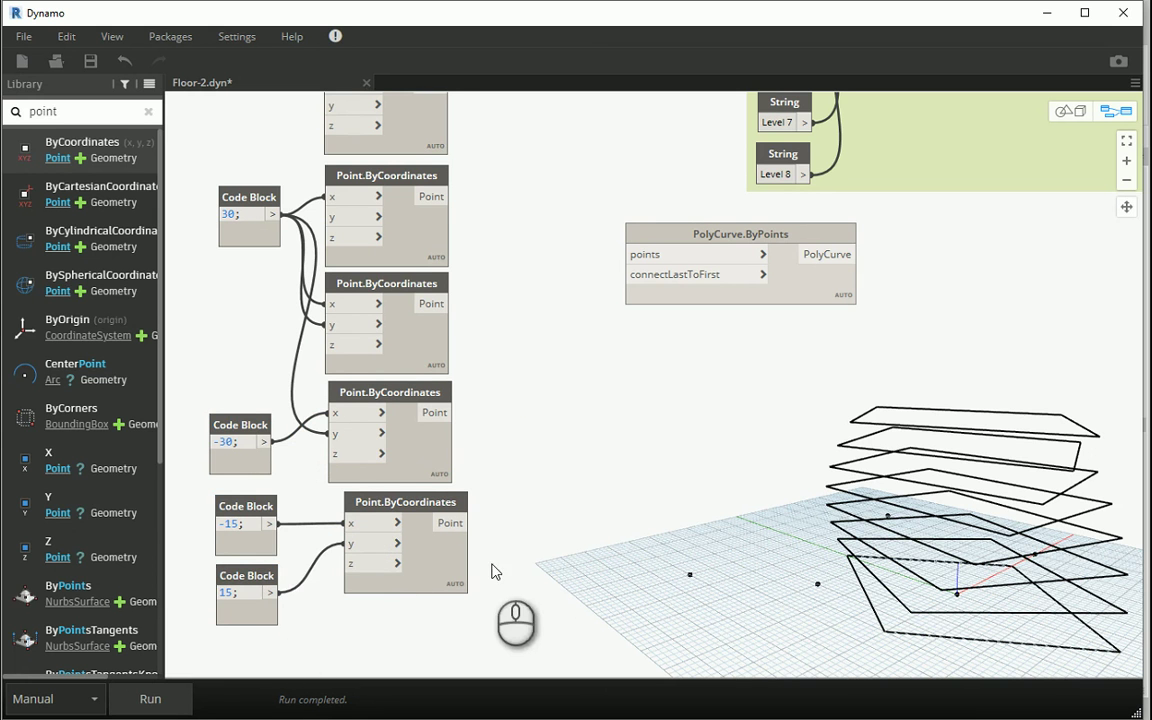
- Feed -30 into the fifth point's x input and delete the unneeded -15 block
{"action": "middle_click_drag", "start_coordinate": [491, 571], "coordinate": [515, 513]}
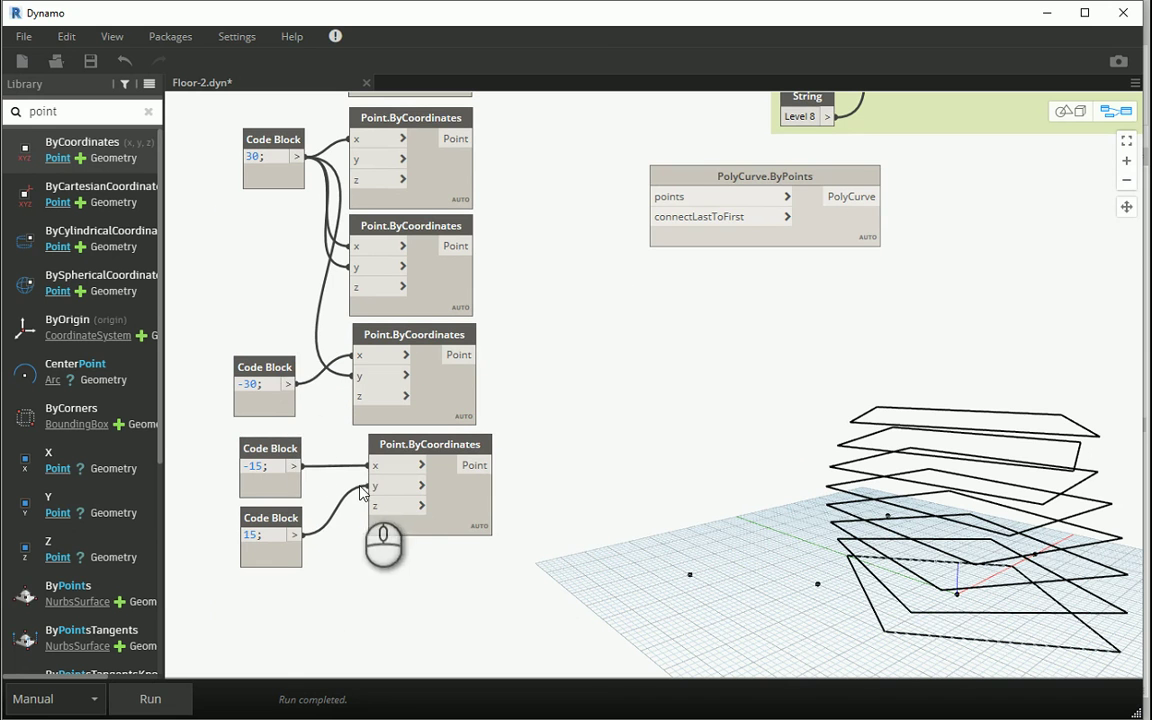
{"action": "left_click", "coordinate": [290, 384]}
{"action": "left_click", "coordinate": [375, 466]}
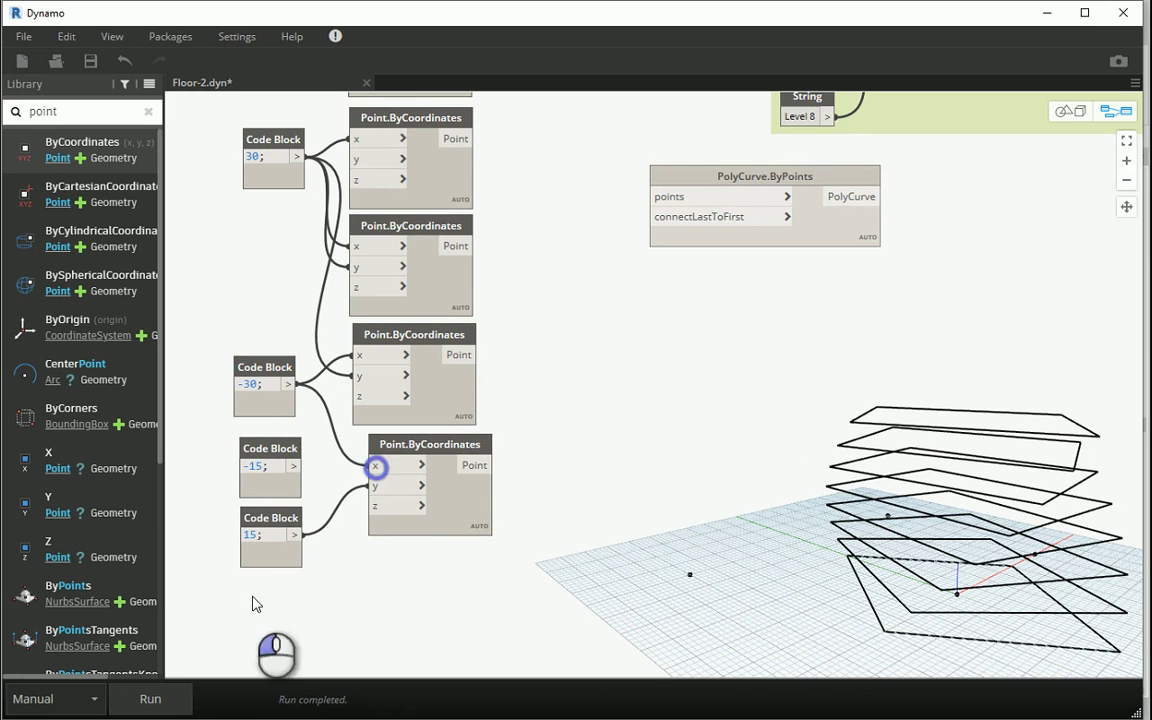
{"action": "left_click", "coordinate": [268, 449]}
{"action": "key", "text": "Delete"}
{"action": "left_click_drag", "start_coordinate": [280, 519], "coordinate": [285, 475]}
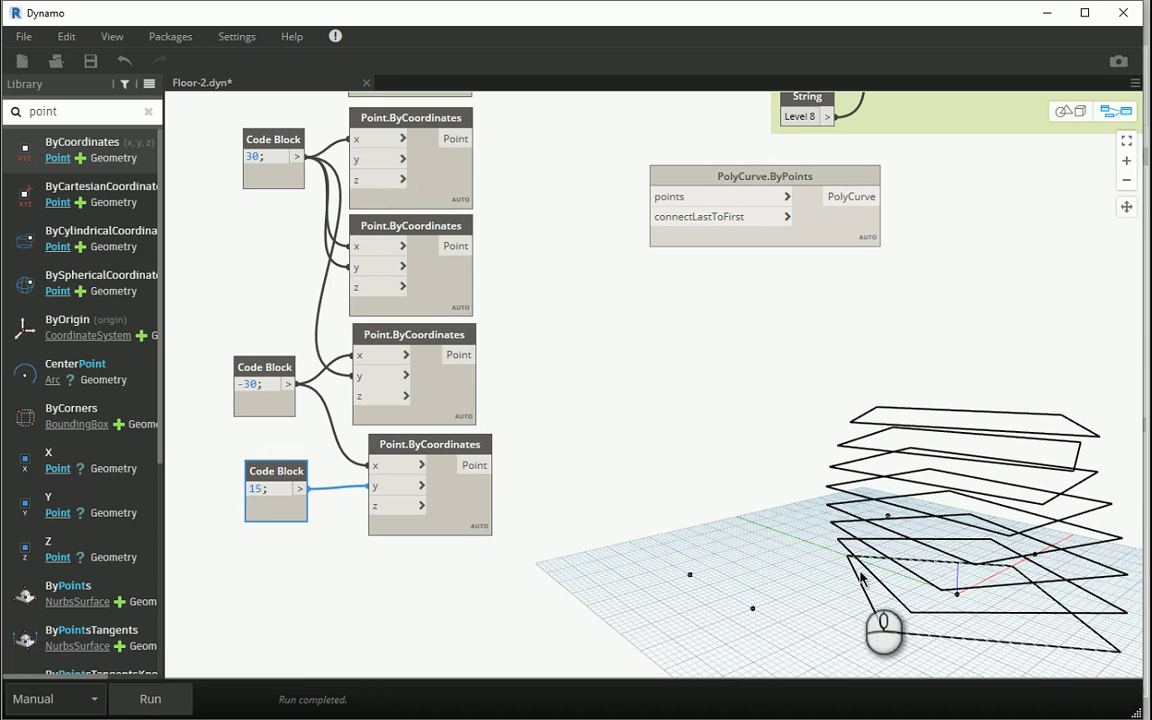
- Create a sixth point from the fifth, remove its -30 x wire, and rerun
{"action": "scroll", "coordinate": [398, 565], "scroll_direction": "up", "scroll_amount": 2}
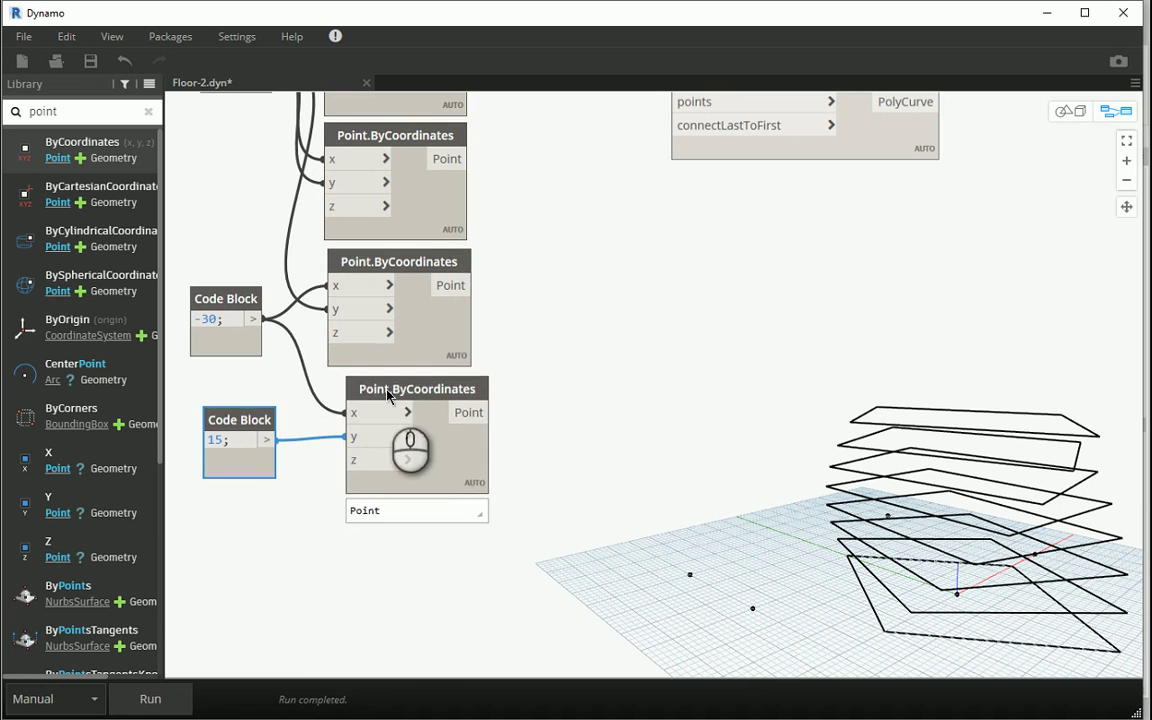
{"action": "left_click_drag", "start_coordinate": [385, 393], "coordinate": [372, 396]}
{"action": "key", "text": "ctrl+c"}
{"action": "key", "text": "ctrl+v"}
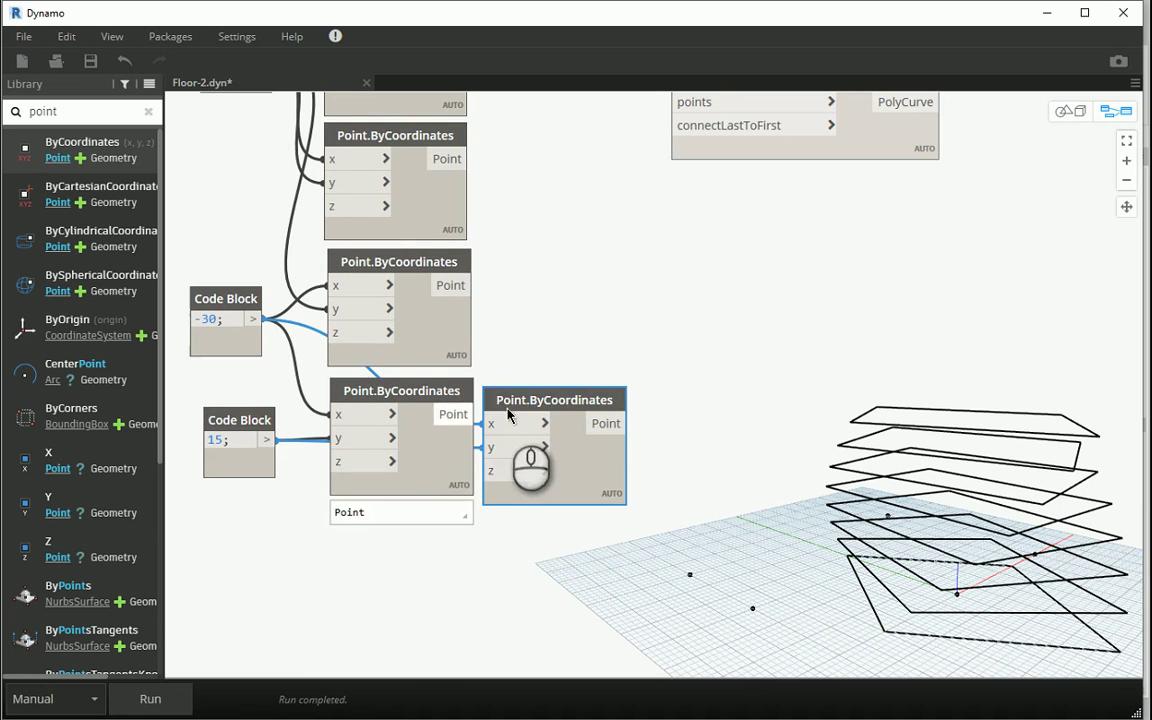
{"action": "left_click_drag", "start_coordinate": [505, 402], "coordinate": [375, 522]}
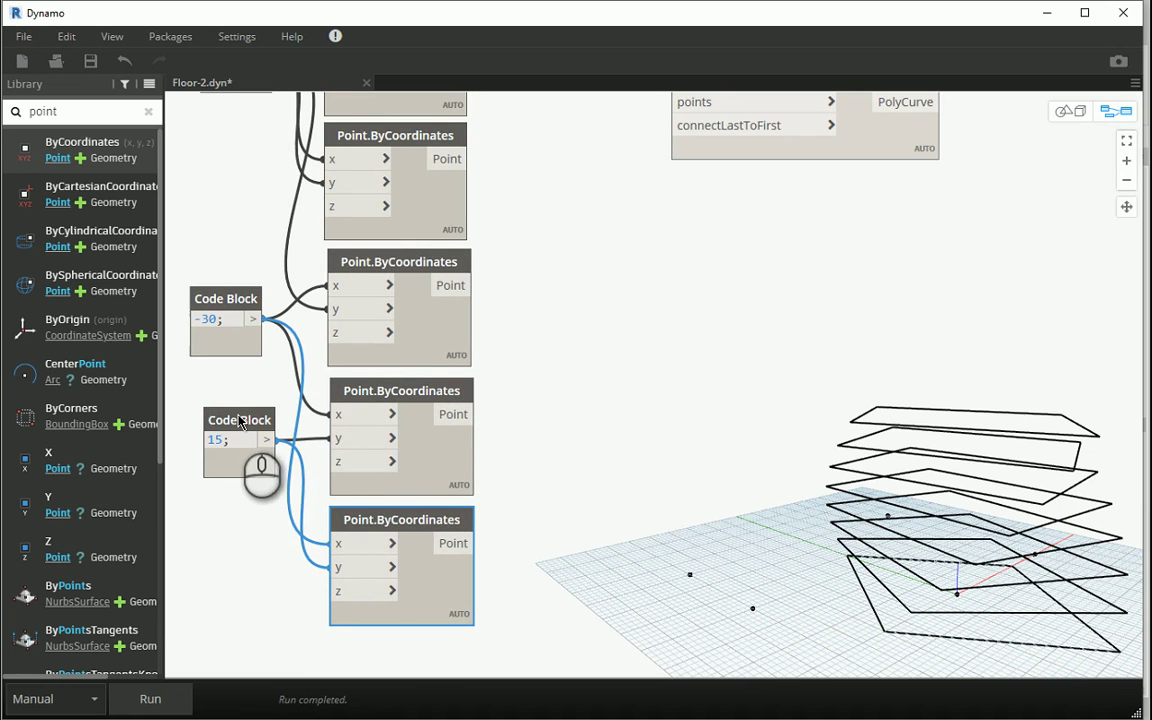
{"action": "left_click_drag", "start_coordinate": [240, 422], "coordinate": [225, 452]}
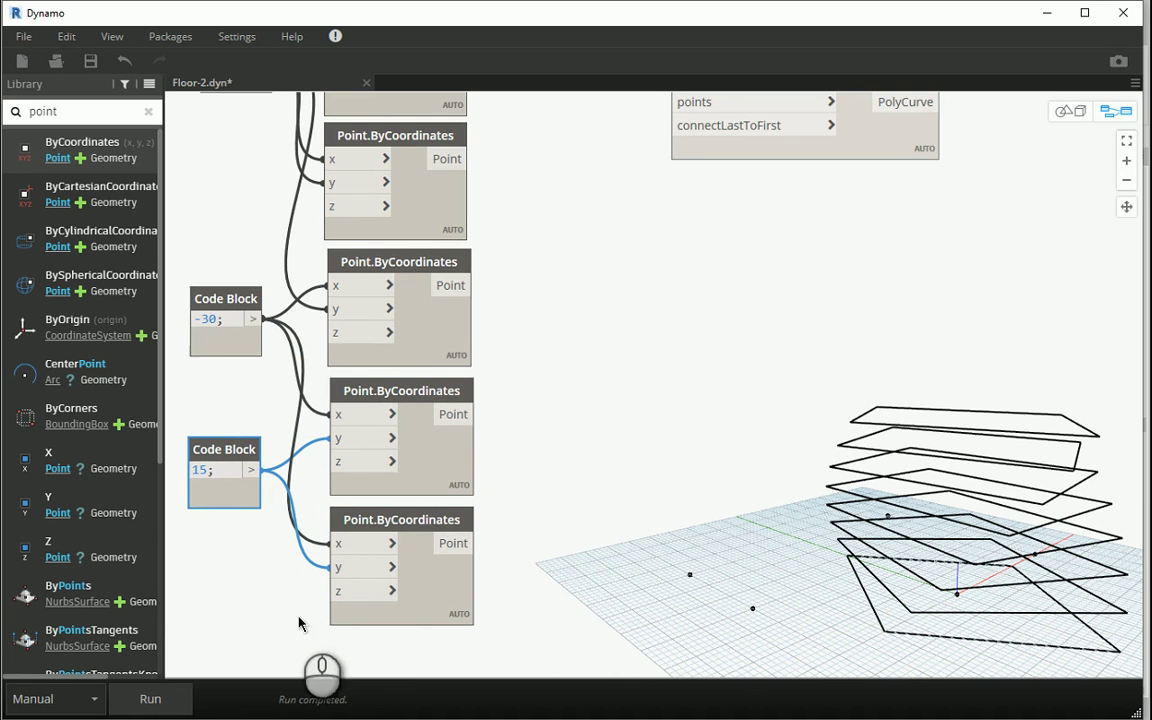
{"action": "left_click_drag", "start_coordinate": [338, 543], "coordinate": [268, 553]}
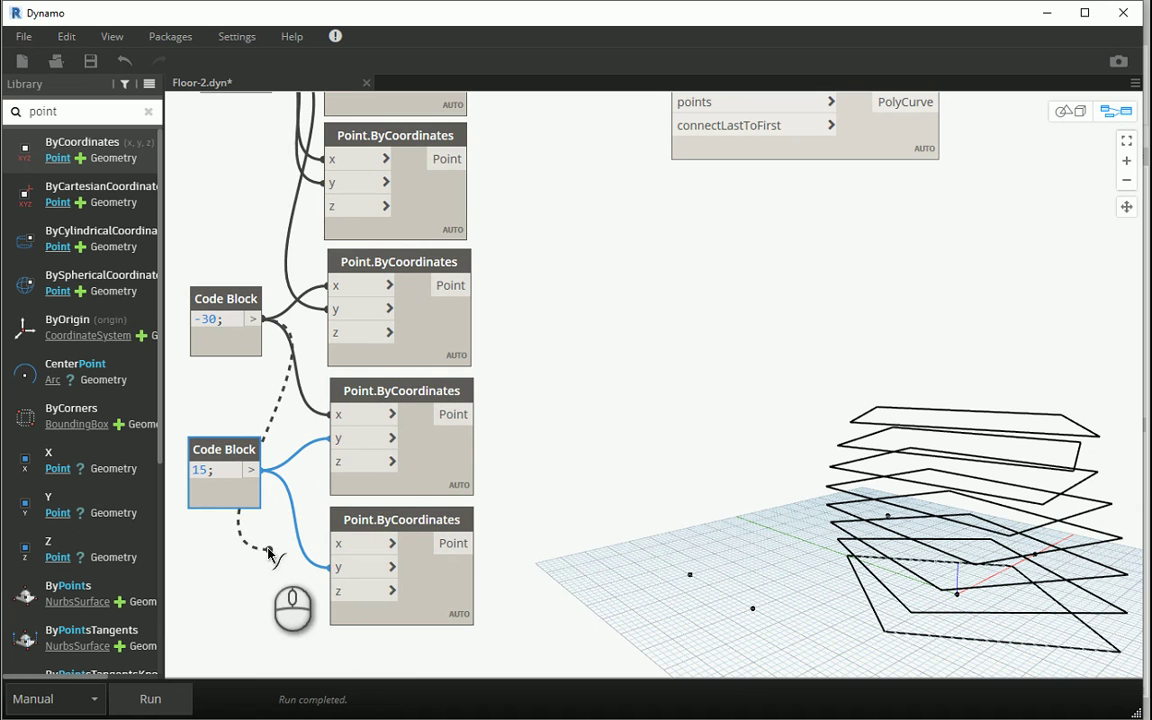
{"action": "left_click", "coordinate": [269, 550]}
{"action": "left_click", "coordinate": [150, 699]}
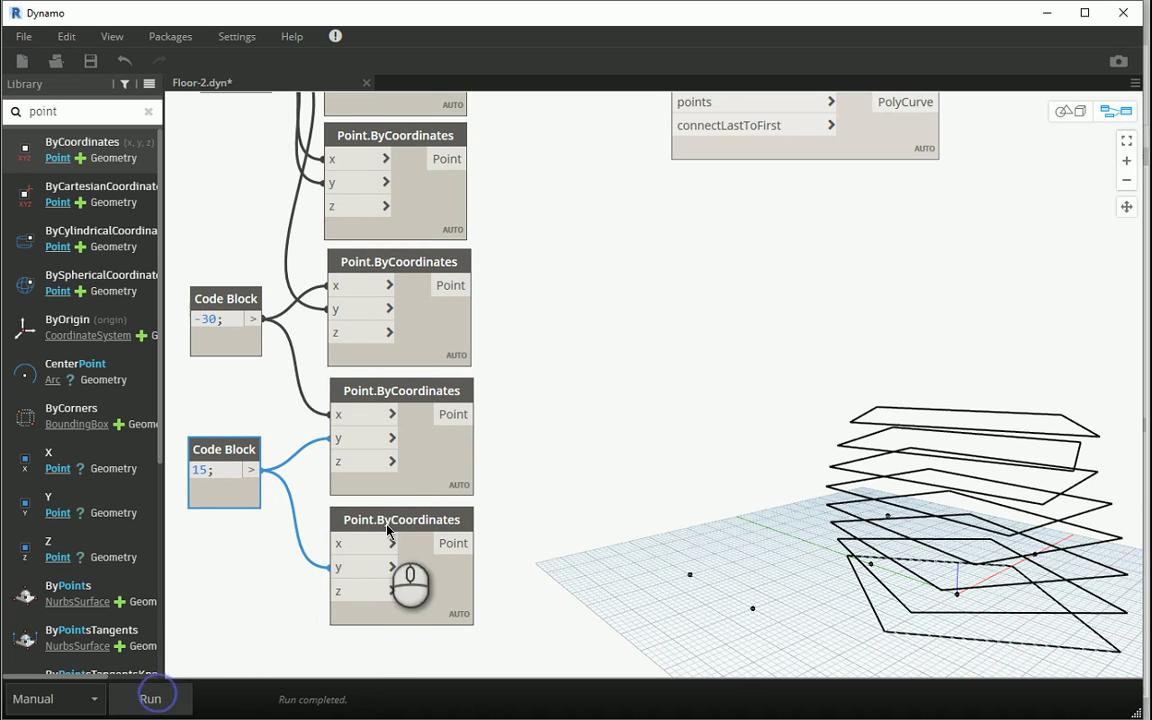
{"action": "scroll", "coordinate": [535, 527], "scroll_direction": "down", "scroll_amount": 2}
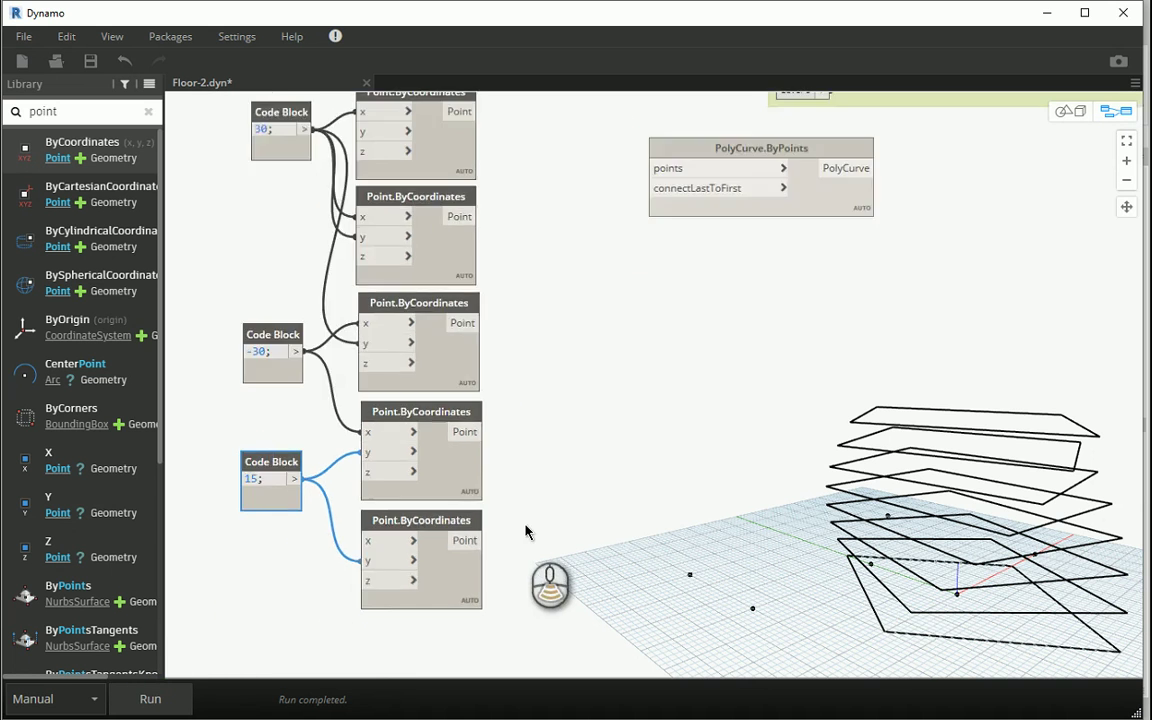
{"action": "scroll", "coordinate": [520, 260], "scroll_direction": "down", "scroll_amount": 2}
{"action": "scroll", "coordinate": [514, 231], "scroll_direction": "down", "scroll_amount": 1}
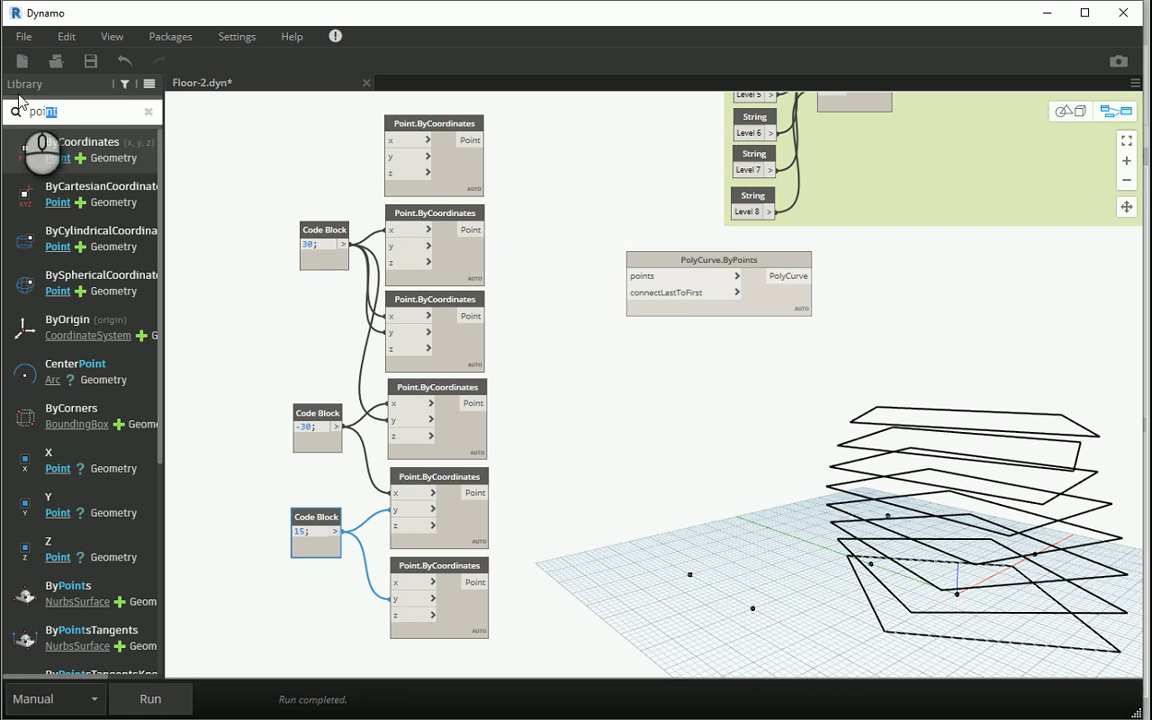
- Add a List Create node beside PolyCurve.ByPoints with six item inputs
{"action": "double_click", "coordinate": [74, 111]}
{"action": "type", "text": "lis"}
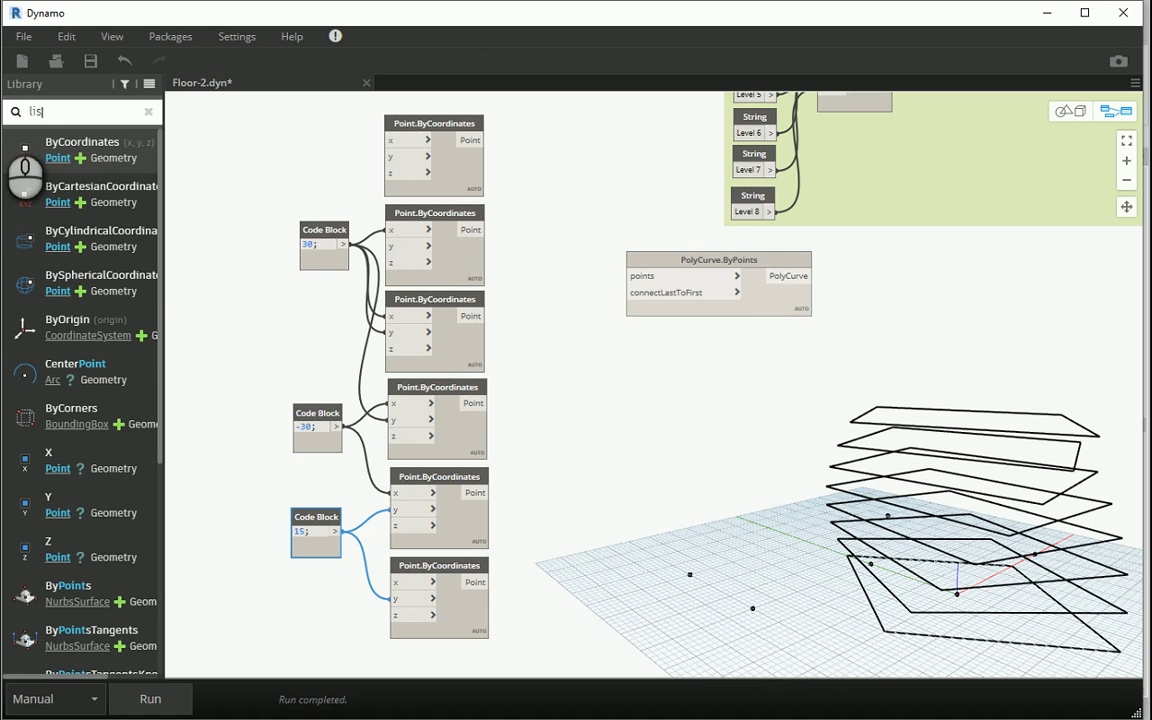
{"action": "type", "text": "t"}
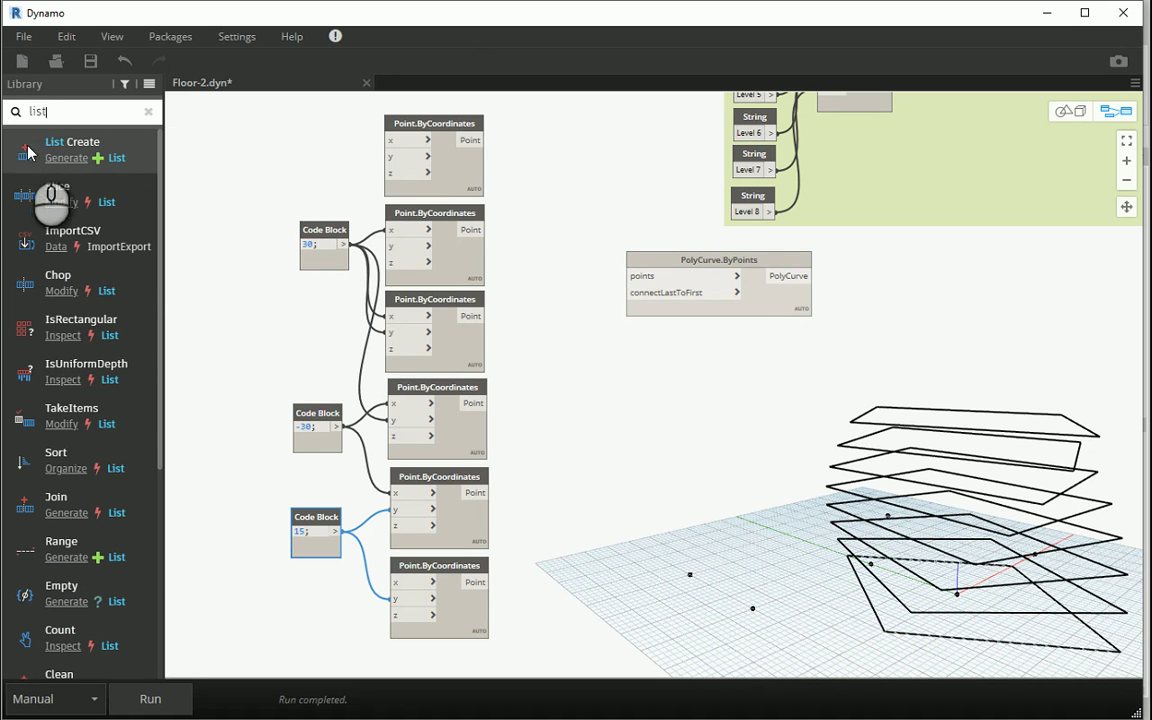
{"action": "left_click", "coordinate": [28, 152]}
{"action": "left_click_drag", "start_coordinate": [741, 464], "coordinate": [562, 258]}
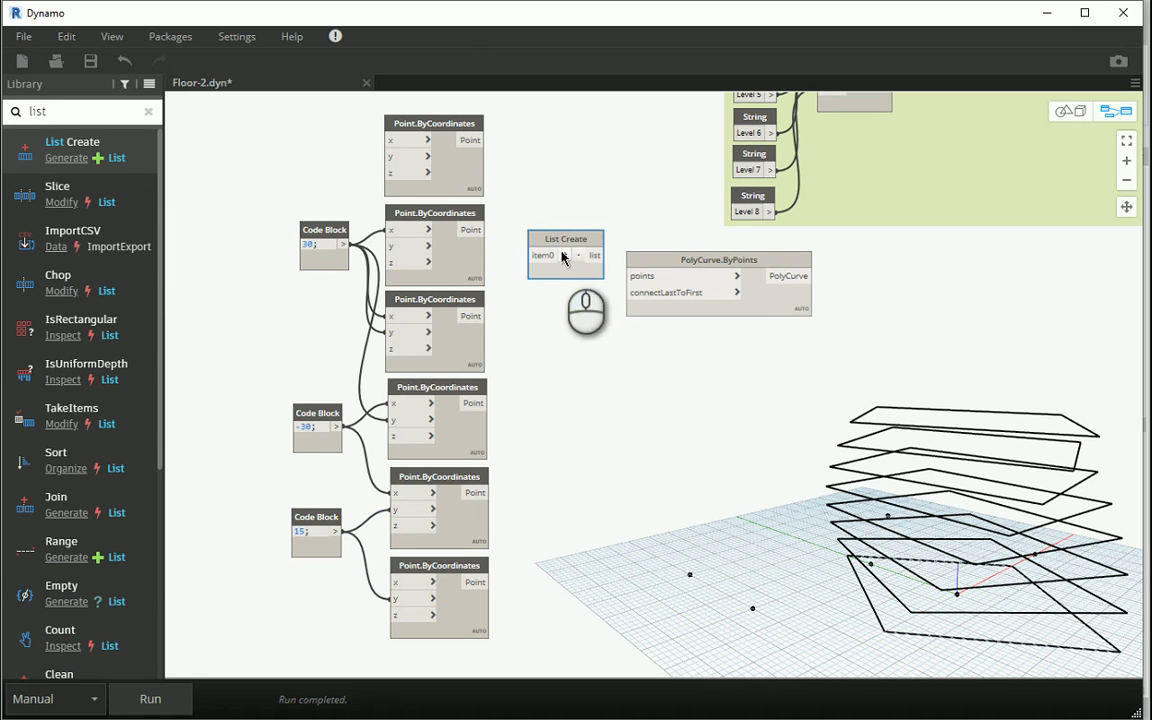
{"action": "left_click", "coordinate": [562, 255]}
{"action": "left_click", "coordinate": [562, 255]}
{"action": "left_click", "coordinate": [562, 255]}
- Wire the six point outputs into List Create's item0 through item5
{"action": "left_click", "coordinate": [472, 139]}
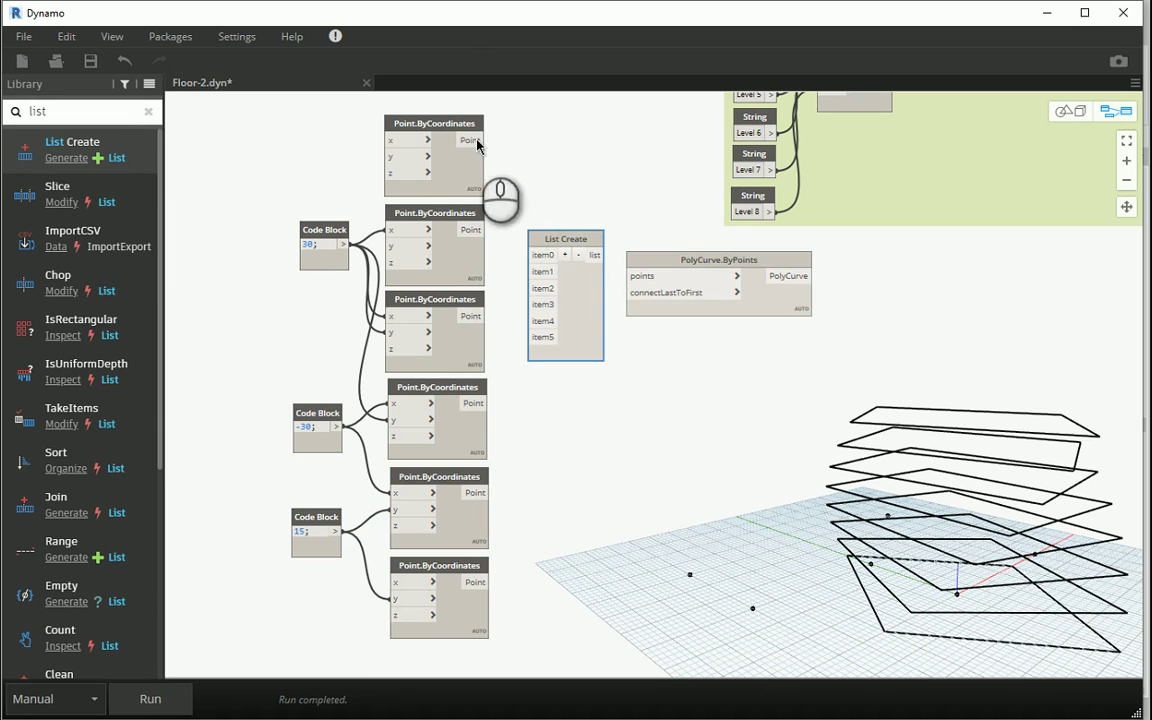
{"action": "left_click", "coordinate": [538, 254]}
{"action": "left_click", "coordinate": [472, 229]}
{"action": "left_click", "coordinate": [538, 271]}
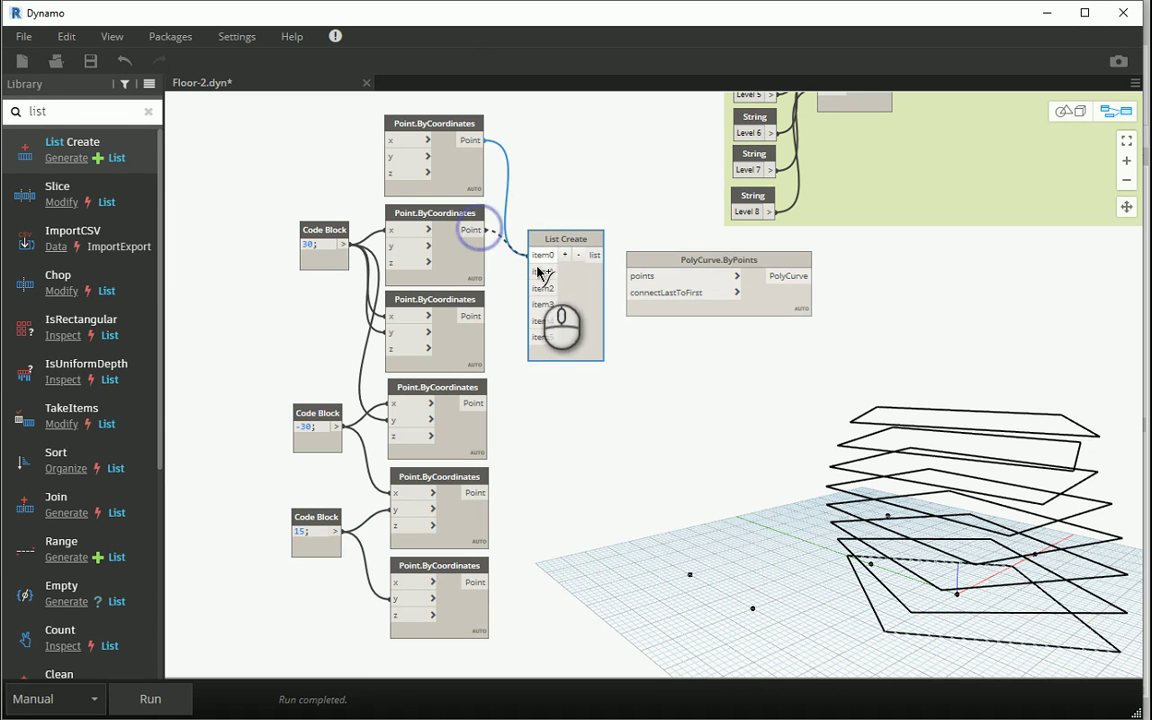
{"action": "left_click", "coordinate": [472, 315]}
{"action": "left_click", "coordinate": [538, 288]}
{"action": "left_click", "coordinate": [487, 403]}
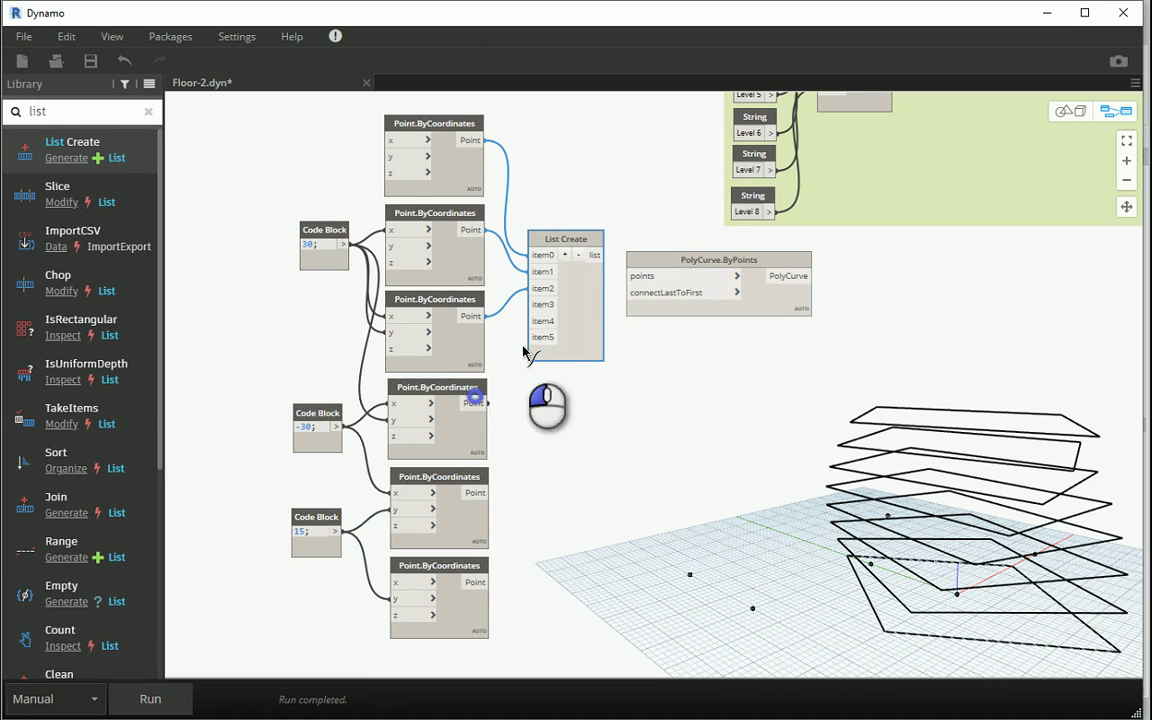
{"action": "left_click", "coordinate": [538, 304]}
{"action": "left_click", "coordinate": [476, 493]}
{"action": "left_click", "coordinate": [540, 321]}
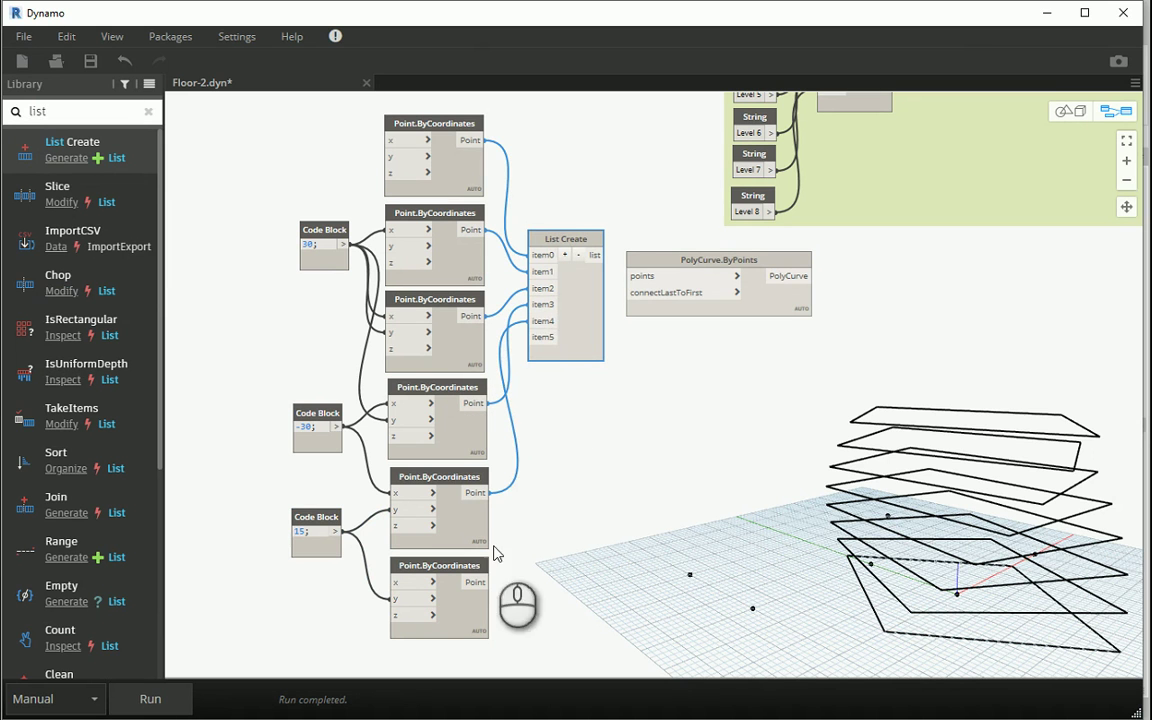
{"action": "left_click", "coordinate": [476, 582]}
{"action": "left_click", "coordinate": [548, 342]}
- Feed the point list into PolyCurve.ByPoints' points input and run the graph
{"action": "left_click_drag", "start_coordinate": [568, 238], "coordinate": [601, 334]}
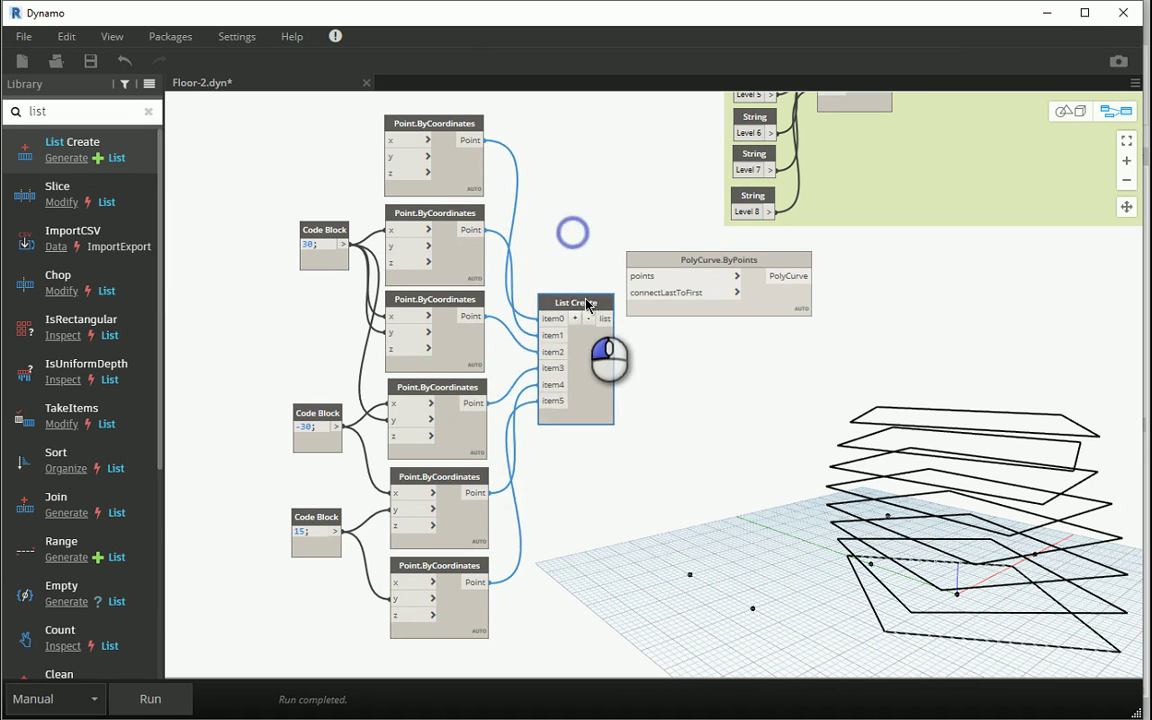
{"action": "left_click_drag", "start_coordinate": [664, 270], "coordinate": [696, 355]}
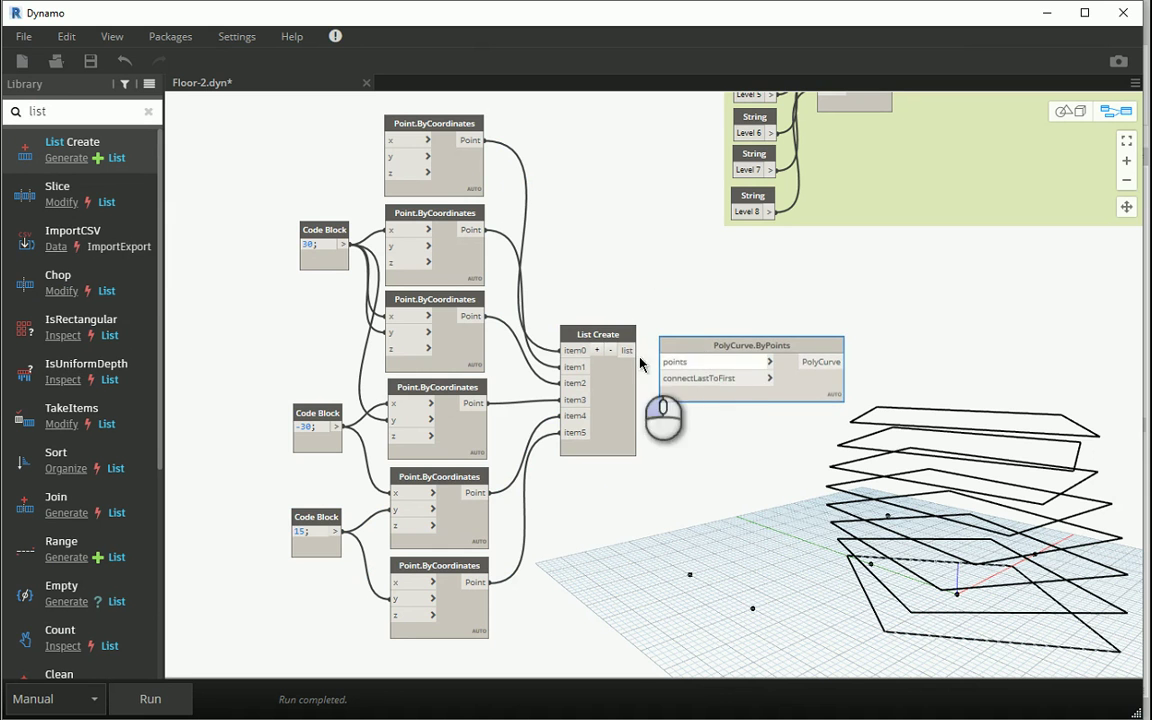
{"action": "left_click", "coordinate": [630, 355]}
{"action": "left_click", "coordinate": [676, 362]}
{"action": "middle_click_drag", "start_coordinate": [548, 430], "coordinate": [468, 425]}
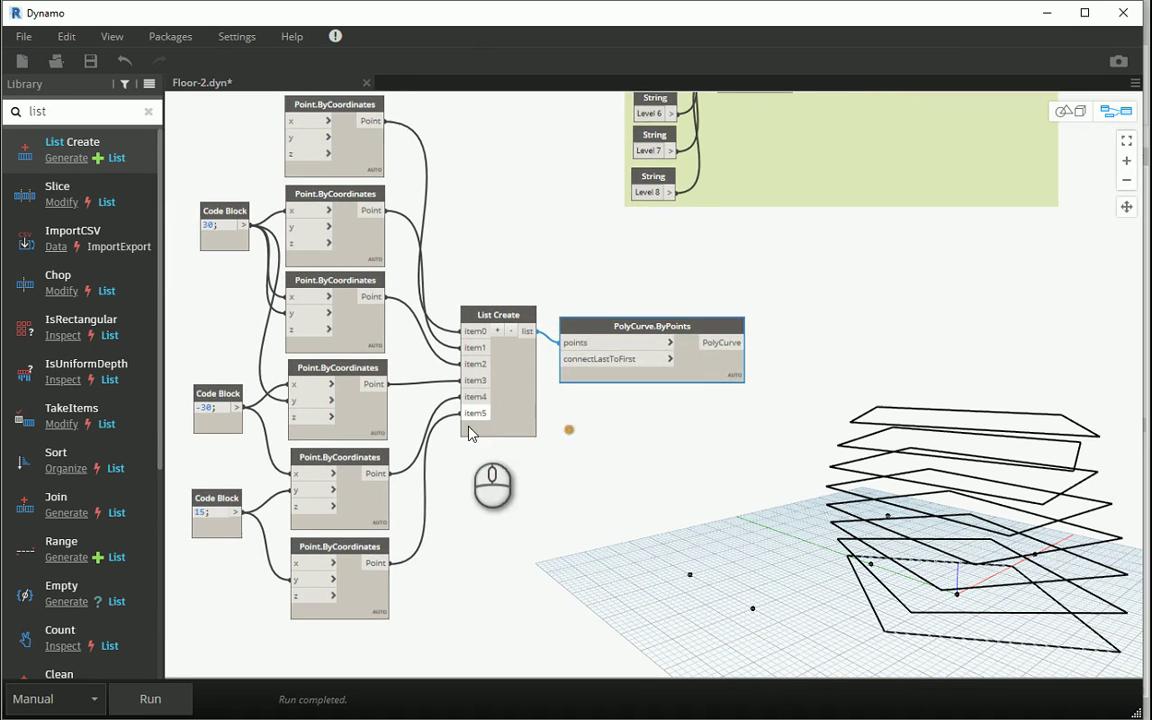
{"action": "scroll", "coordinate": [450, 420], "scroll_direction": "up", "scroll_amount": 1}
{"action": "left_click_drag", "start_coordinate": [658, 337], "coordinate": [679, 427]}
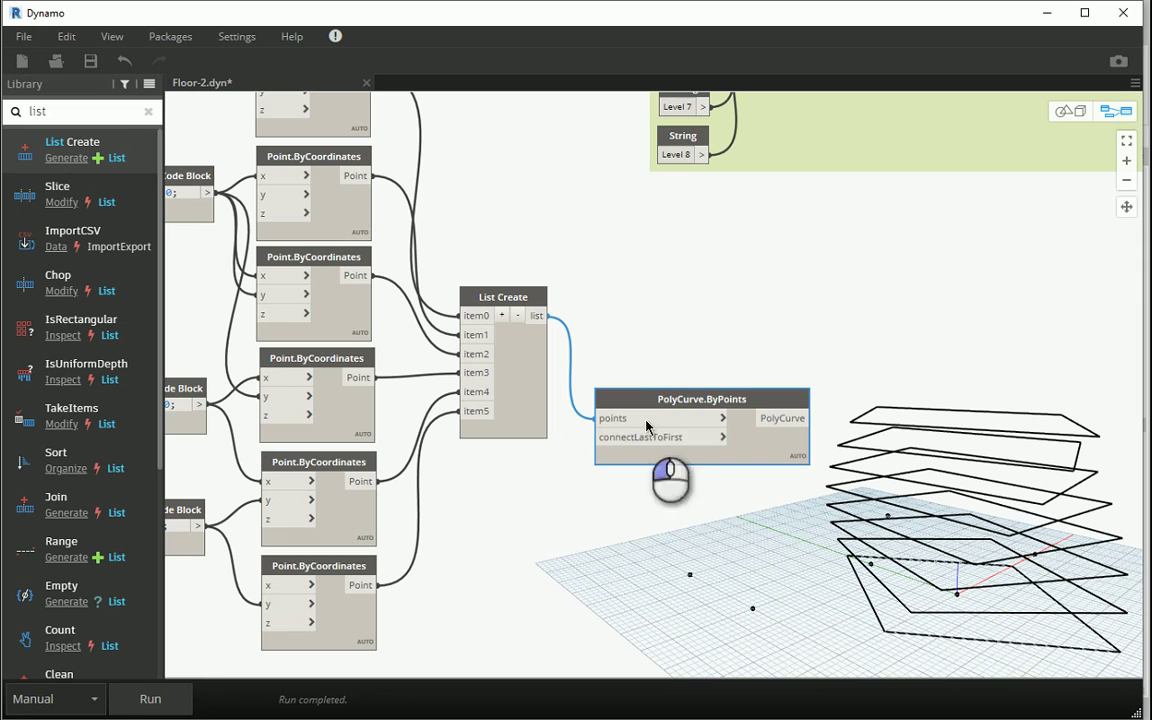
{"action": "left_click", "coordinate": [173, 699]}
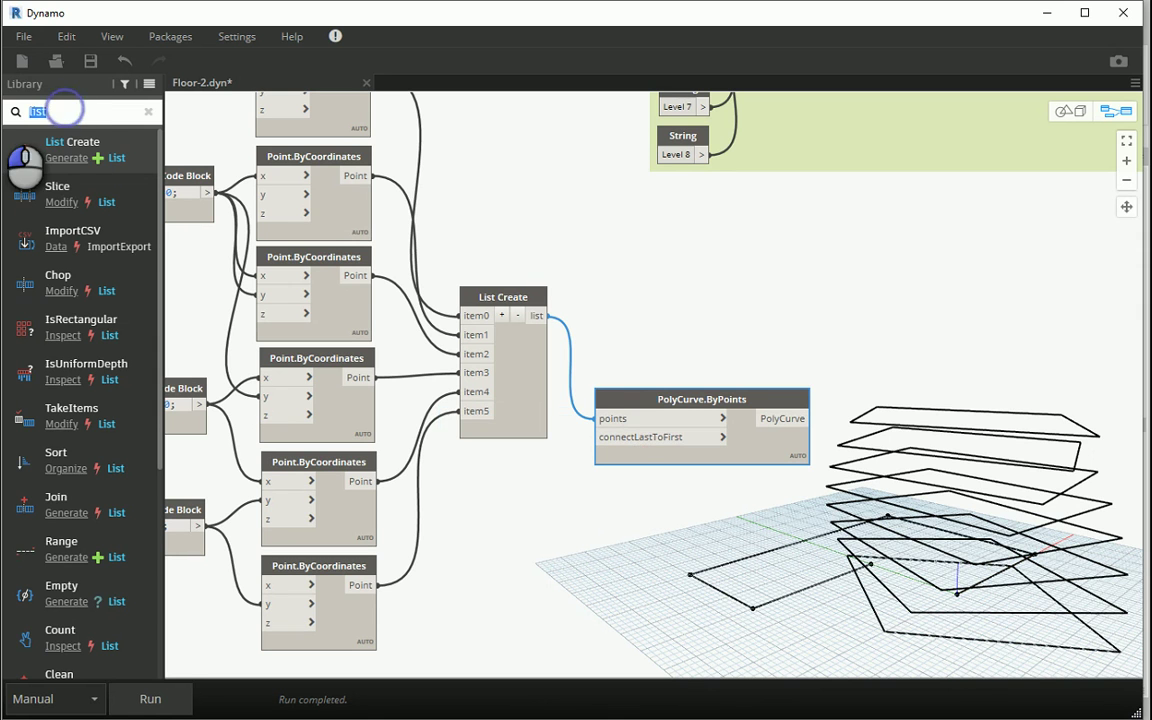
- Add a Boolean node set to True beside PolyCurve.ByPoints for connectLastToFirst
{"action": "type", "text": "boolean"}
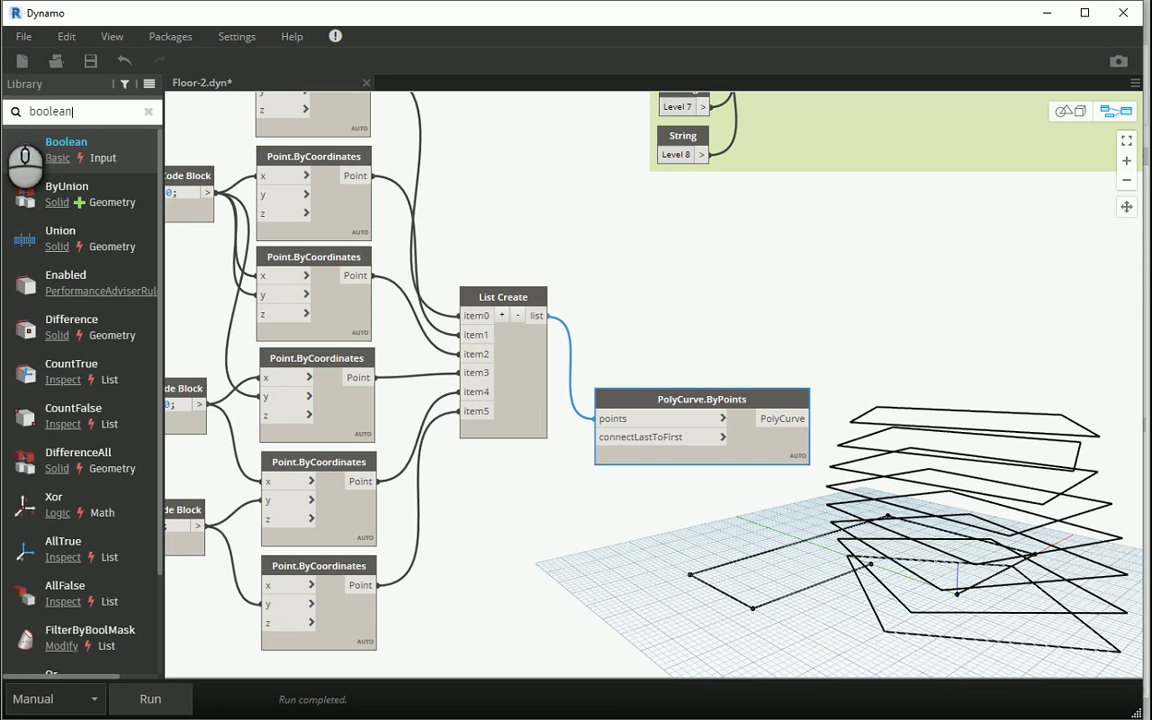
{"action": "left_click", "coordinate": [25, 152]}
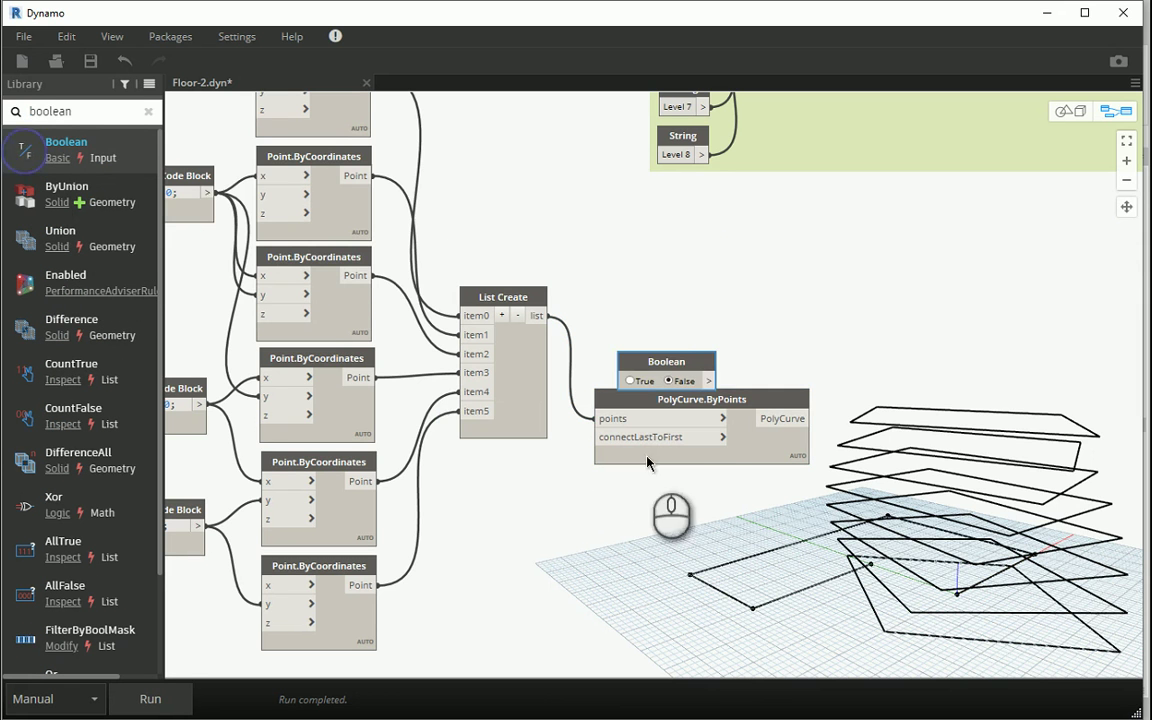
{"action": "mouse_move", "coordinate": [679, 369]}
{"action": "left_mouse_down"}
{"action": "mouse_move", "coordinate": [504, 476]}
{"action": "mouse_move", "coordinate": [597, 437]}
{"action": "left_mouse_up"}
{"action": "left_click", "coordinate": [473, 477]}
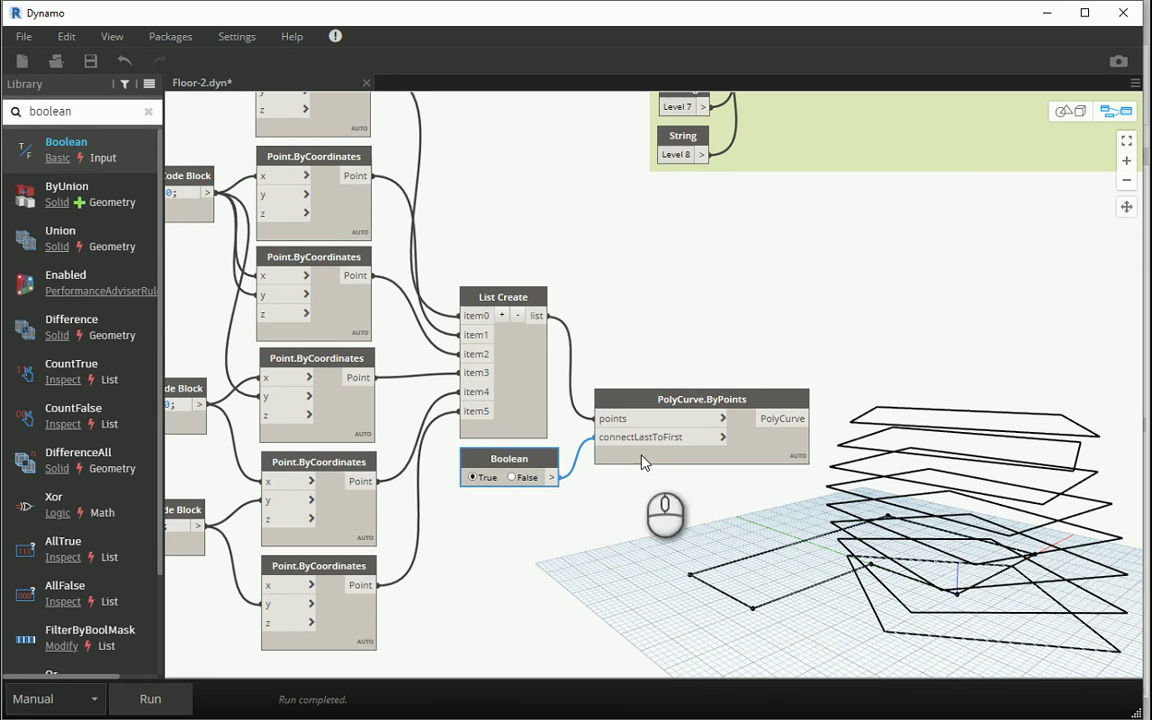
{"action": "left_click_drag", "start_coordinate": [514, 457], "coordinate": [504, 462]}
{"action": "left_click_drag", "start_coordinate": [660, 400], "coordinate": [636, 413]}
- Wire the PolyCurve footprint into Geometry.Translate's geometry input and rerun
{"action": "scroll", "coordinate": [494, 507], "scroll_direction": "down", "scroll_amount": 5}
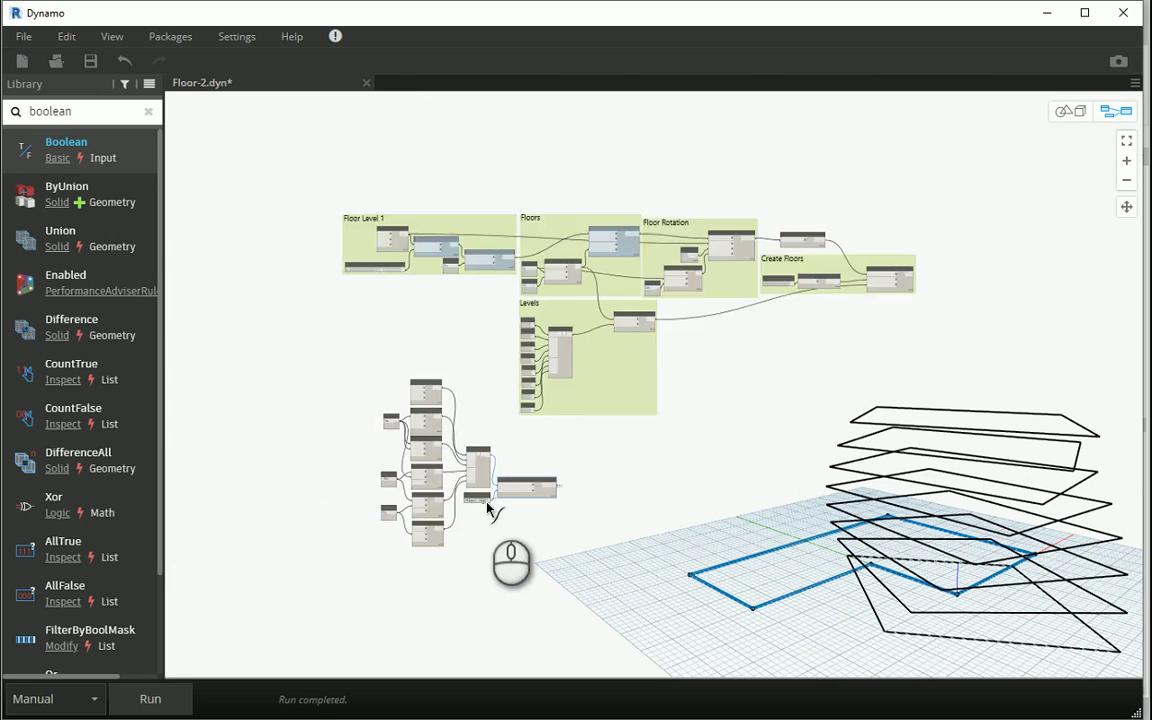
{"action": "scroll", "coordinate": [579, 411], "scroll_direction": "up", "scroll_amount": 2}
{"action": "scroll", "coordinate": [535, 287], "scroll_direction": "up", "scroll_amount": 2}
{"action": "scroll", "coordinate": [535, 287], "scroll_direction": "up", "scroll_amount": 2}
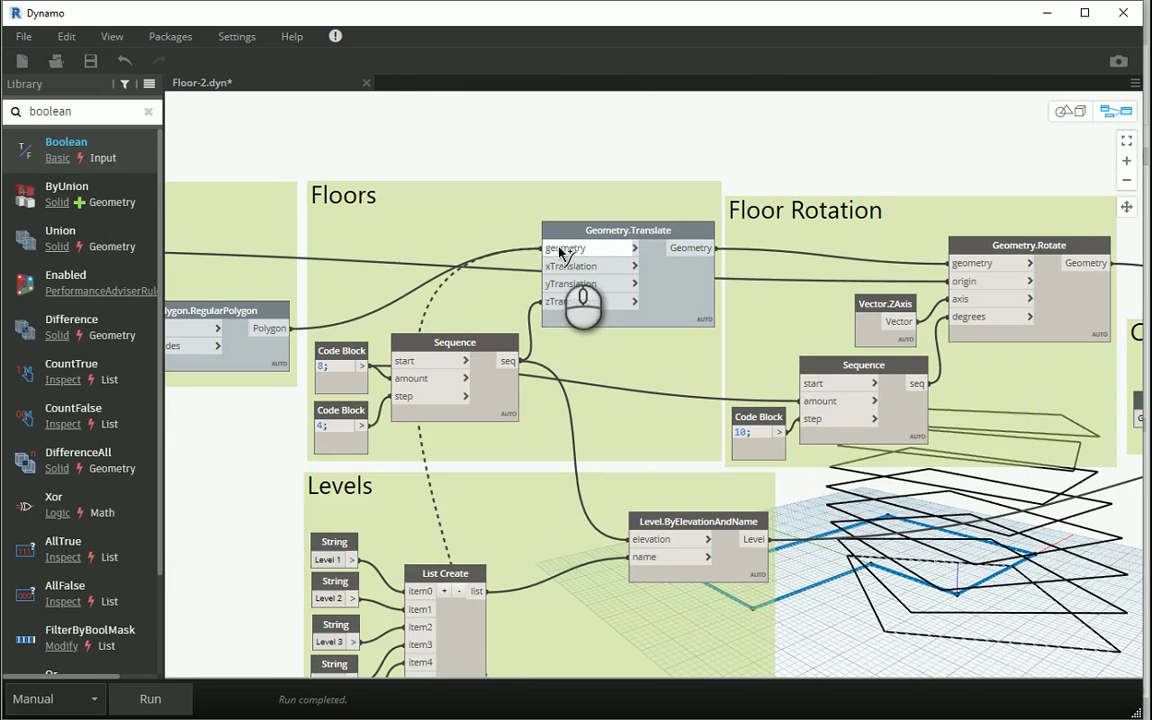
{"action": "left_click", "coordinate": [548, 250]}
{"action": "scroll", "coordinate": [560, 228], "scroll_direction": "down", "scroll_amount": 3}
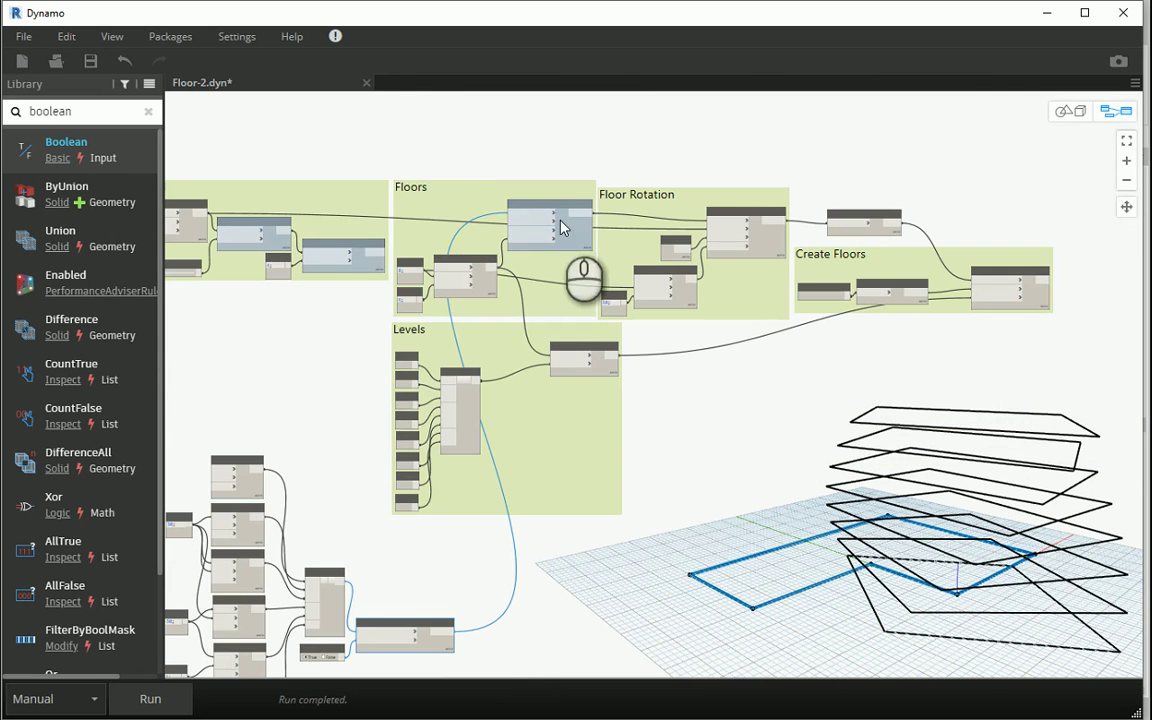
{"action": "left_click", "coordinate": [165, 702]}
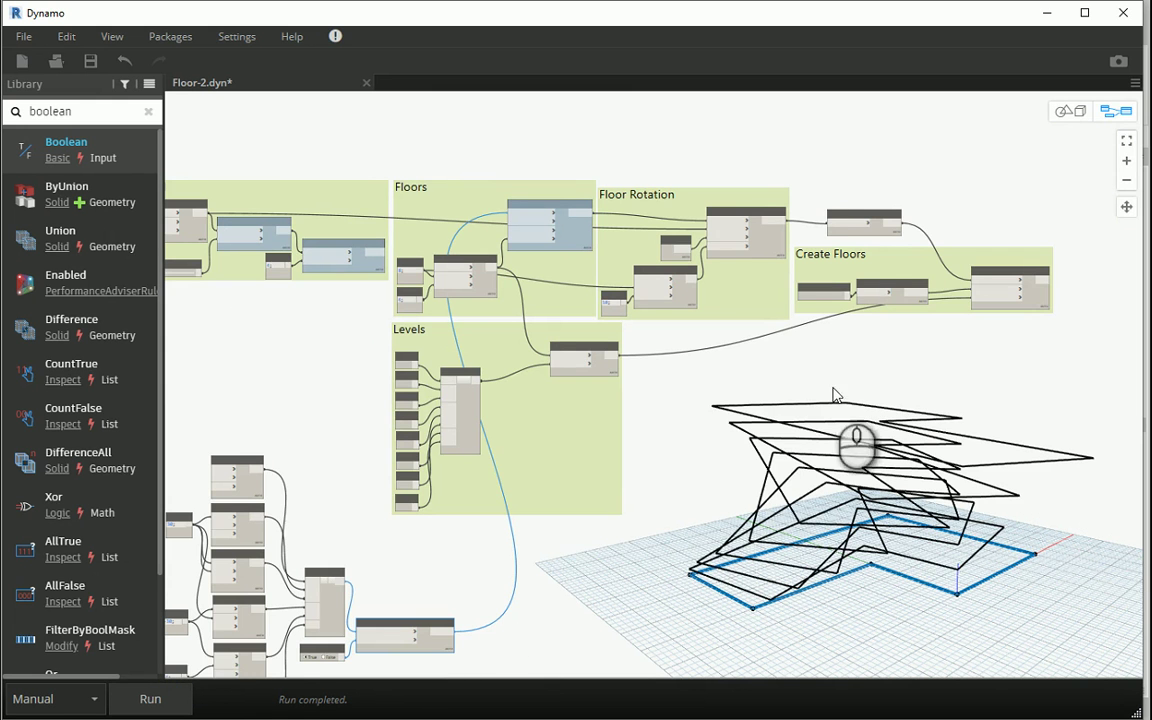
- Lower the rotation step Code Block from 10 to 5 and rerun
{"action": "scroll", "coordinate": [620, 300], "scroll_direction": "up", "scroll_amount": 2}
{"action": "scroll", "coordinate": [645, 340], "scroll_direction": "up", "scroll_amount": 2}
{"action": "scroll", "coordinate": [645, 378], "scroll_direction": "up", "scroll_amount": 1}
{"action": "scroll", "coordinate": [605, 330], "scroll_direction": "up", "scroll_amount": 1}
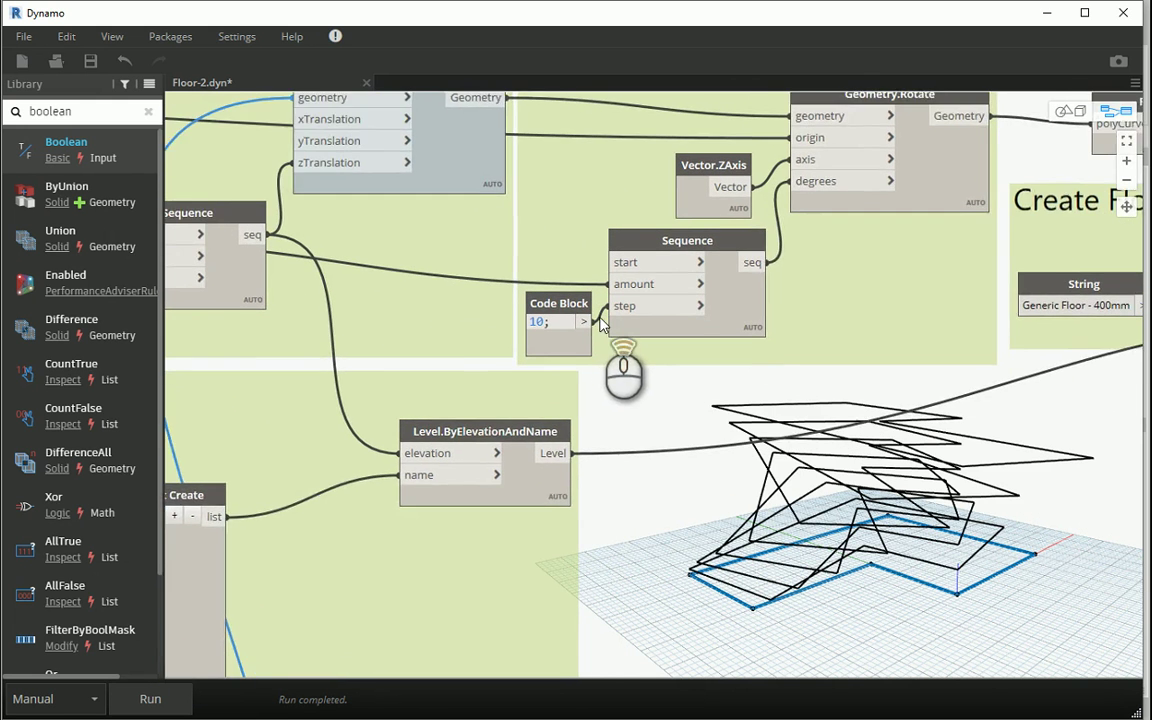
{"action": "scroll", "coordinate": [600, 322], "scroll_direction": "up", "scroll_amount": 1}
{"action": "double_click", "coordinate": [525, 322]}
{"action": "type", "text": "5;"}
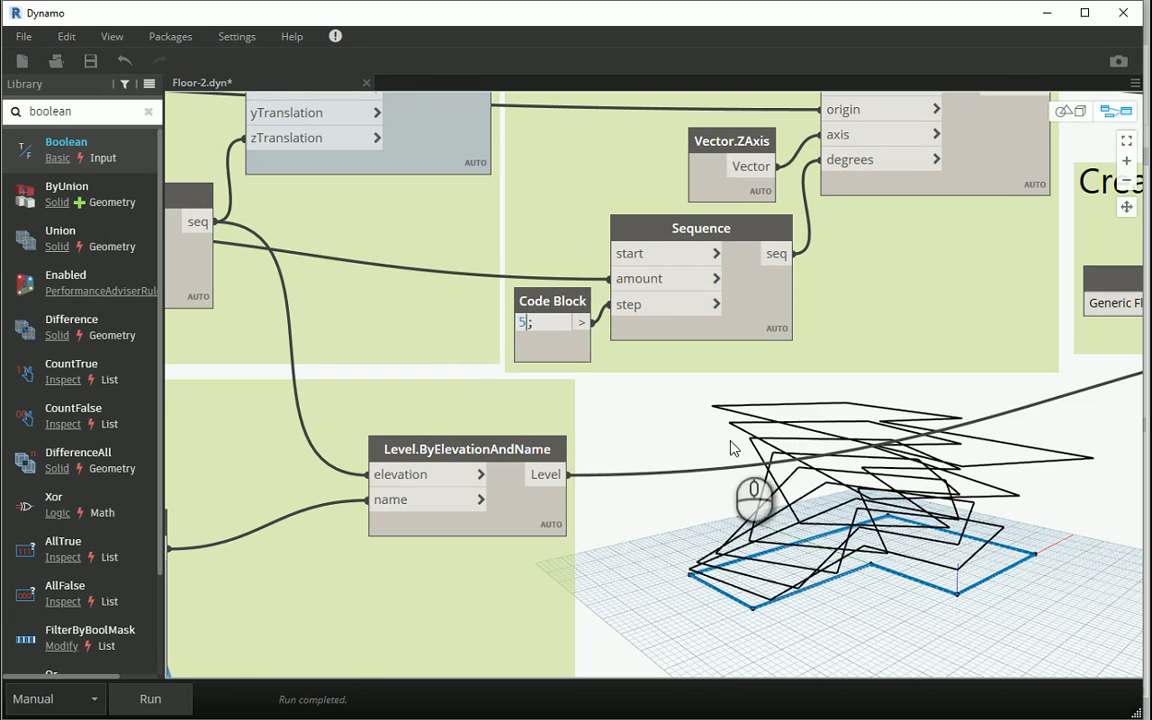
{"action": "left_click", "coordinate": [638, 407]}
{"action": "left_click", "coordinate": [158, 705]}
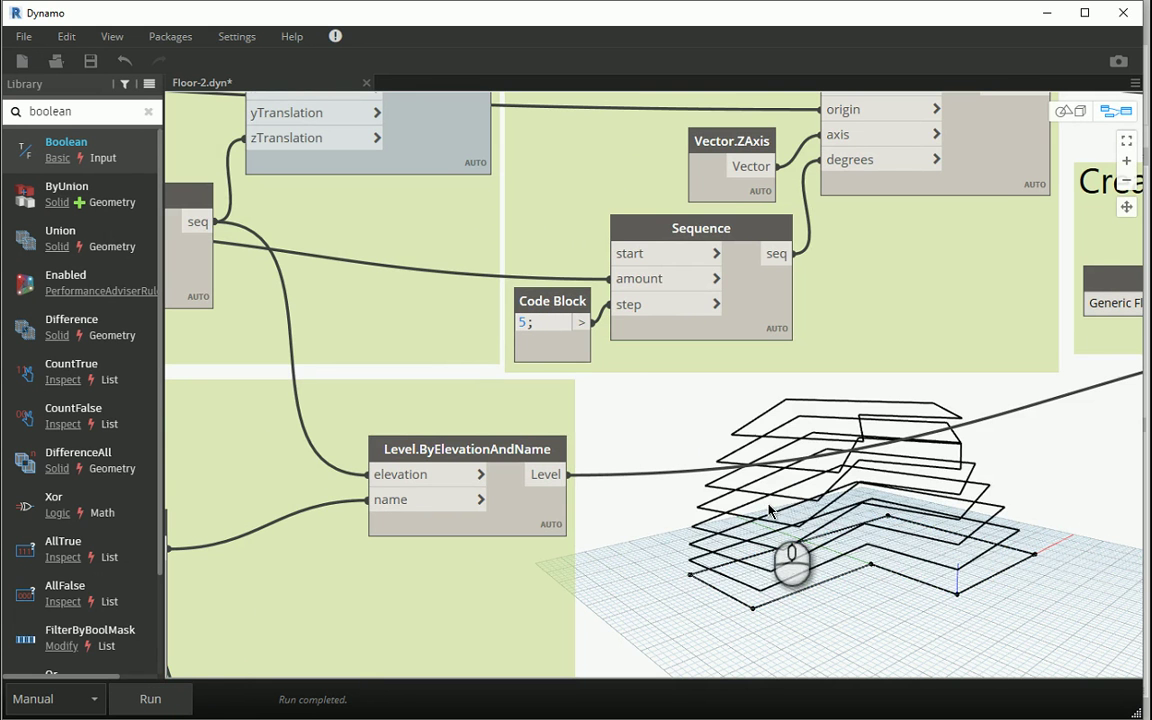
- Orbit the 3D preview to inspect the twisted floor stack
{"action": "left_click", "coordinate": [1067, 110]}
{"action": "left_click_drag", "start_coordinate": [900, 507], "coordinate": [914, 489]}
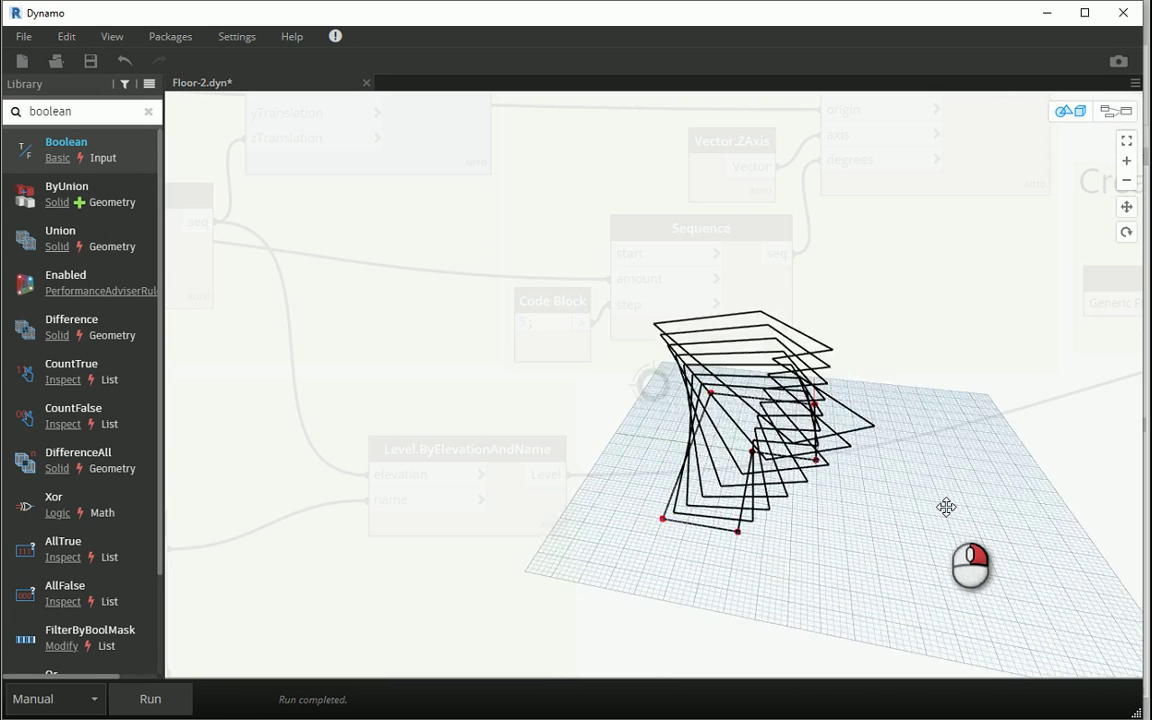
{"action": "right_click_drag", "start_coordinate": [914, 489], "coordinate": [877, 484]}
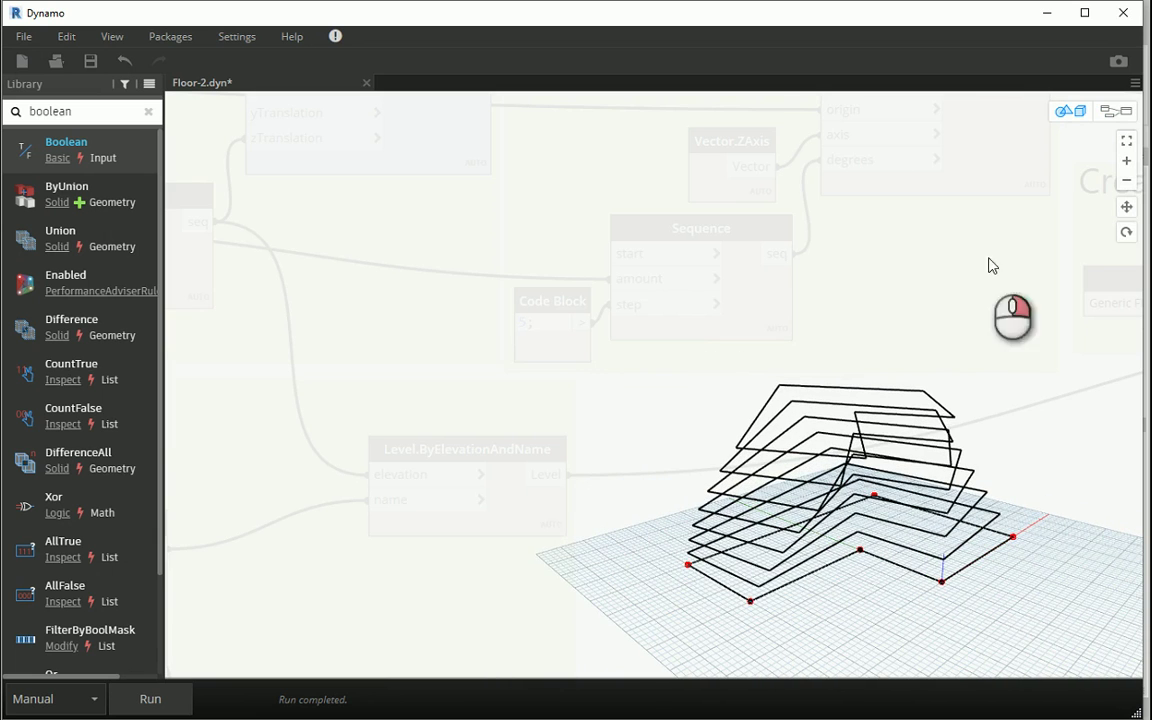
{"action": "left_click", "coordinate": [1107, 115]}
- Change the point Code Block value from 30 to 40 and inspect the updated stack
{"action": "scroll", "coordinate": [505, 420], "scroll_direction": "down", "scroll_amount": 5}
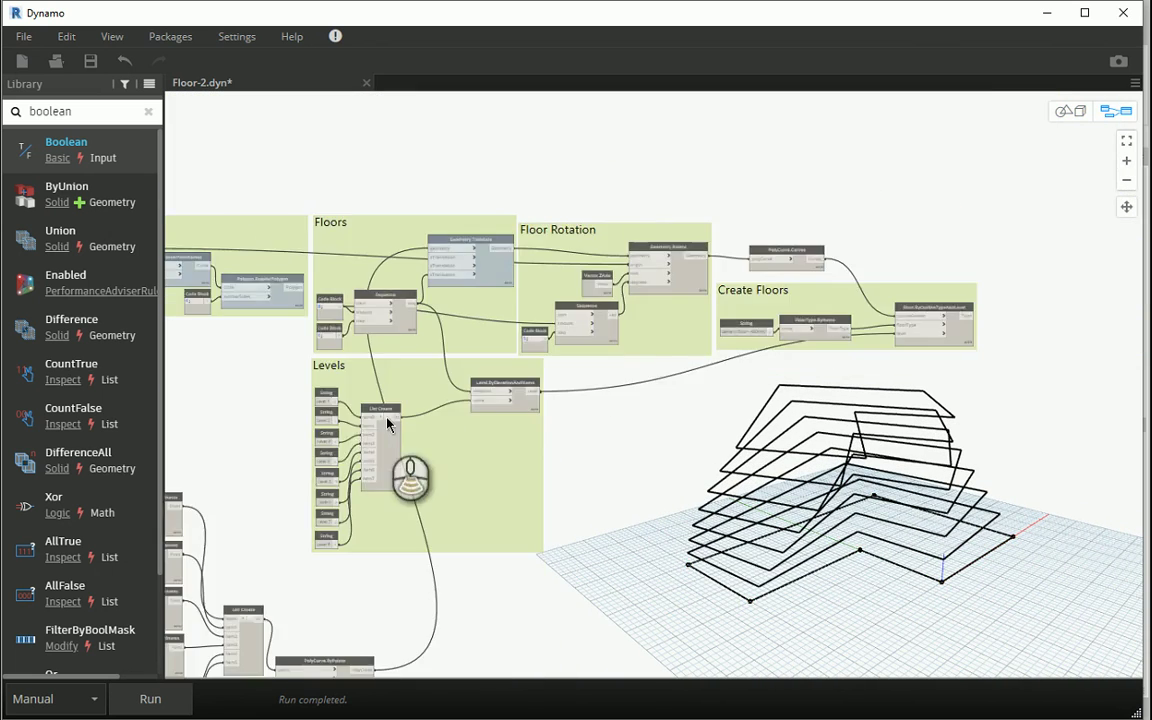
{"action": "middle_click_drag", "start_coordinate": [380, 390], "coordinate": [533, 300]}
{"action": "scroll", "coordinate": [250, 420], "scroll_direction": "up", "scroll_amount": 4}
{"action": "scroll", "coordinate": [237, 385], "scroll_direction": "up", "scroll_amount": 1}
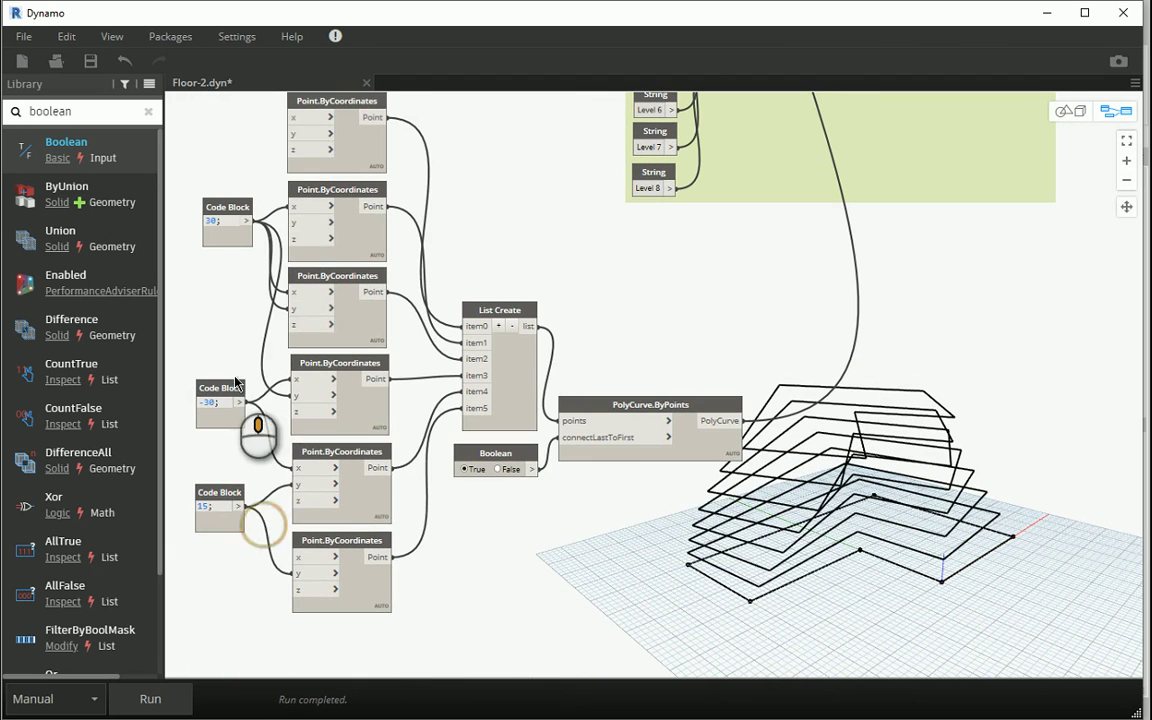
{"action": "double_click", "coordinate": [217, 221]}
{"action": "type", "text": "4"}
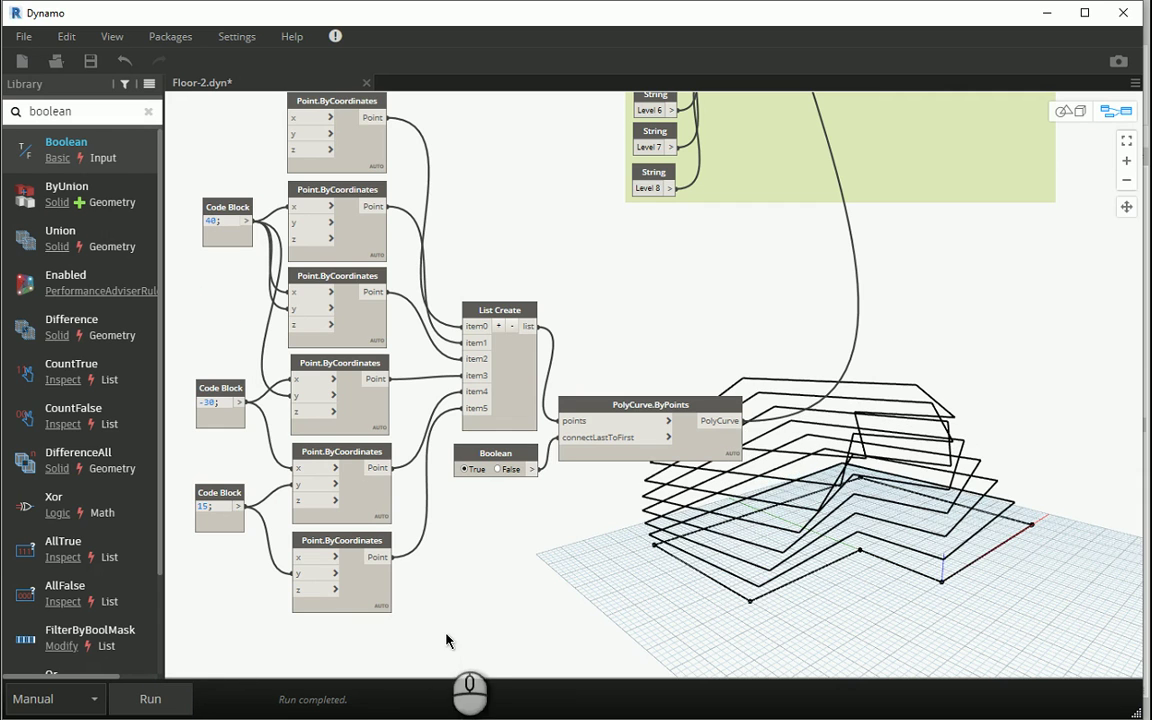
{"action": "left_click", "coordinate": [1066, 110]}
{"action": "left_click_drag", "start_coordinate": [852, 382], "coordinate": [925, 424]}
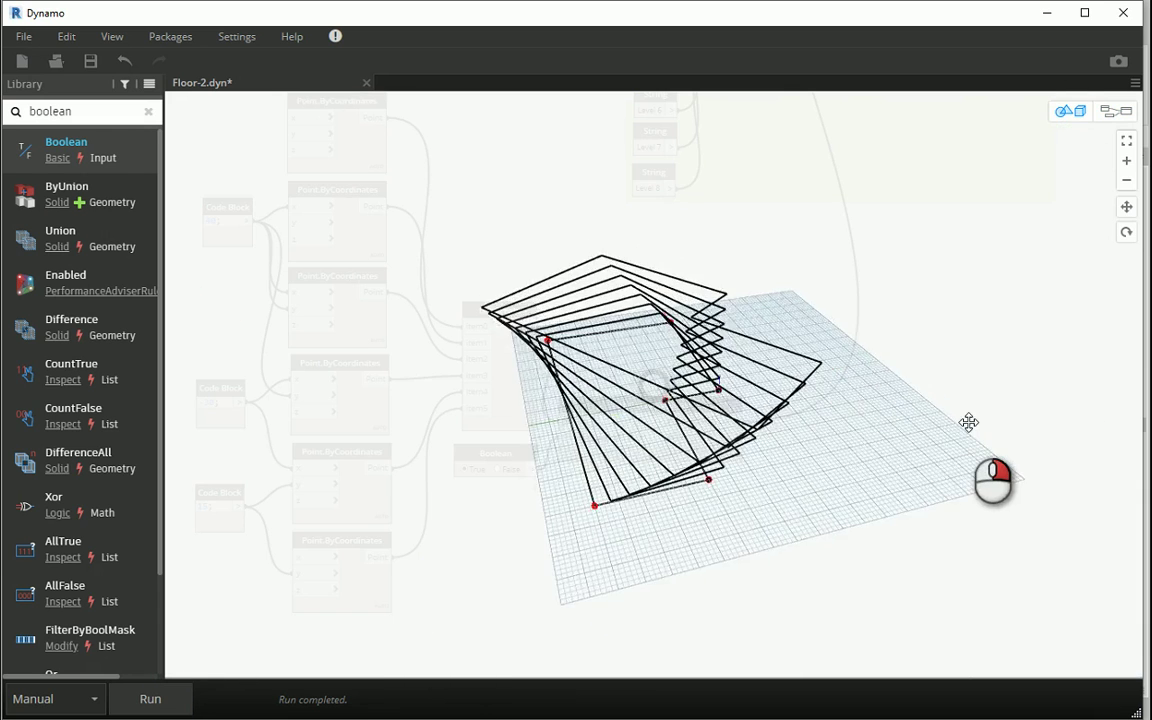
{"action": "right_click_drag", "start_coordinate": [925, 424], "coordinate": [907, 324]}
{"action": "left_click", "coordinate": [1112, 110]}
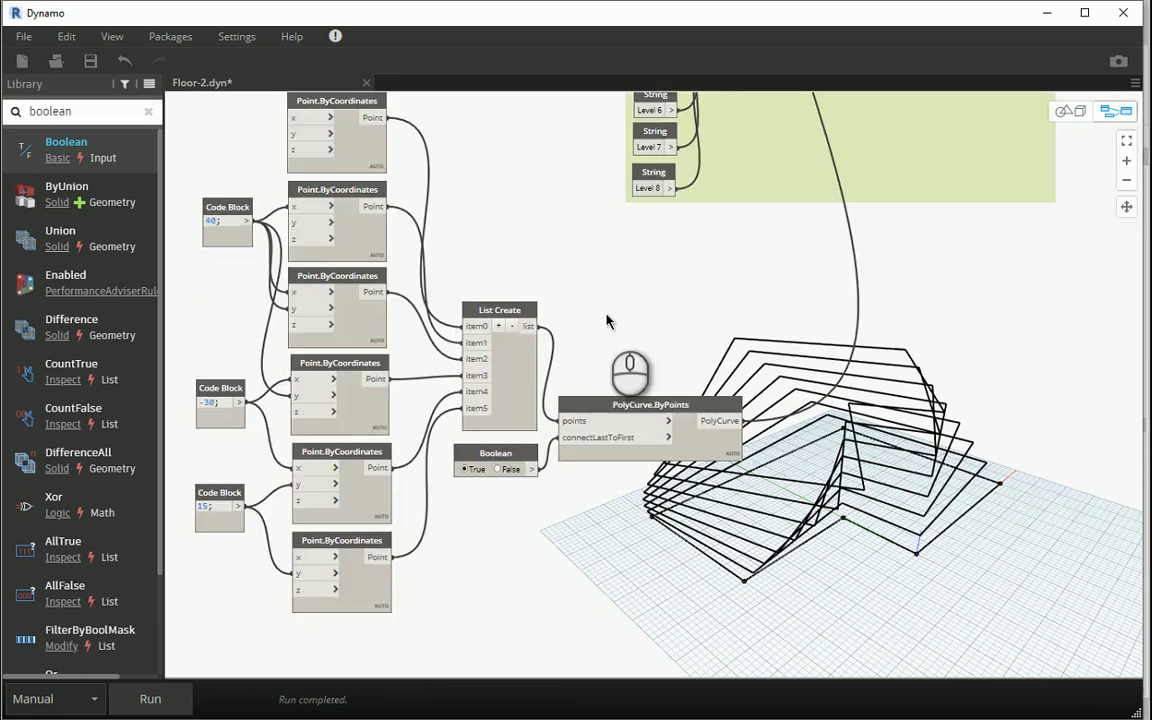
- Reduce the rotation step from 5 to 3 and check the gentler twist
{"action": "scroll", "coordinate": [610, 318], "scroll_direction": "down", "scroll_amount": 3}
{"action": "middle_click_drag", "start_coordinate": [664, 222], "coordinate": [415, 415]}
{"action": "scroll", "coordinate": [597, 185], "scroll_direction": "up", "scroll_amount": 2}
{"action": "scroll", "coordinate": [597, 185], "scroll_direction": "up", "scroll_amount": 3}
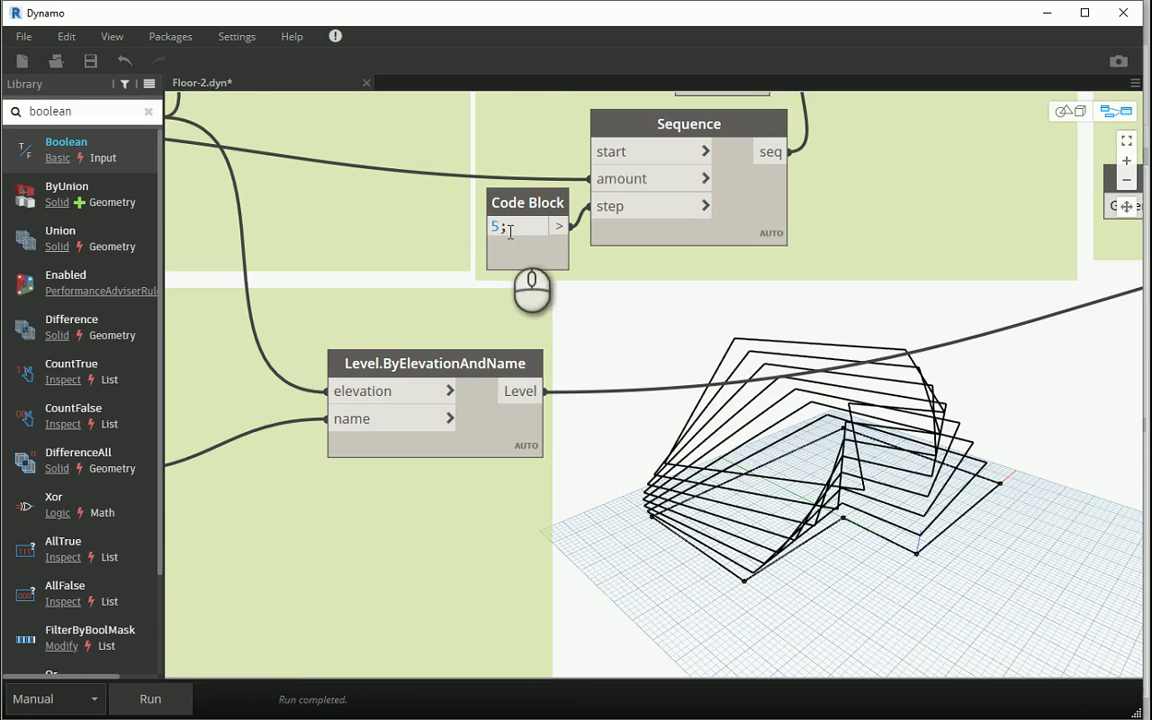
{"action": "double_click", "coordinate": [497, 226]}
{"action": "type", "text": "3"}
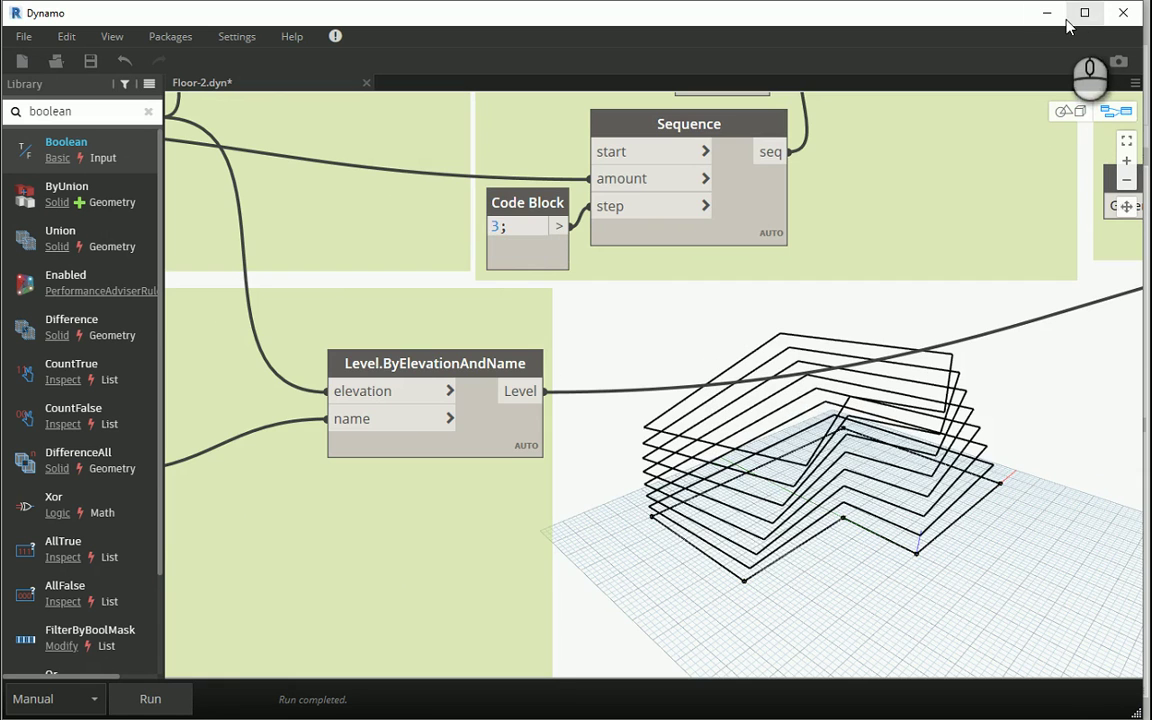
{"action": "left_click", "coordinate": [1070, 110]}
{"action": "mouse_move", "coordinate": [812, 411]}
{"action": "left_mouse_down"}
{"action": "mouse_move", "coordinate": [897, 389]}
{"action": "mouse_move", "coordinate": [864, 375]}
{"action": "mouse_move", "coordinate": [818, 380]}
{"action": "mouse_move", "coordinate": [803, 428]}
{"action": "mouse_move", "coordinate": [788, 424]}
{"action": "mouse_move", "coordinate": [792, 404]}
{"action": "mouse_move", "coordinate": [899, 394]}
{"action": "mouse_move", "coordinate": [802, 391]}
{"action": "left_mouse_up"}
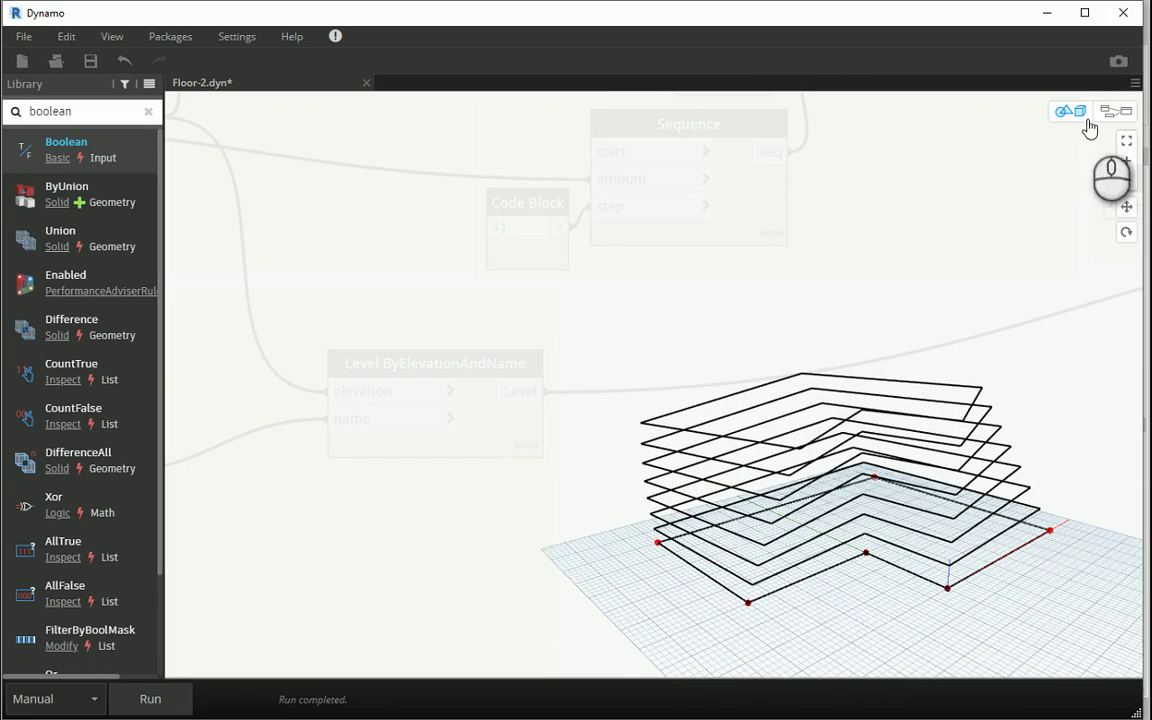
- Minimise Dynamo and orbit and zoom Revit's 3D view to inspect the twisted six-point floors
{"action": "left_click", "coordinate": [1048, 18]}
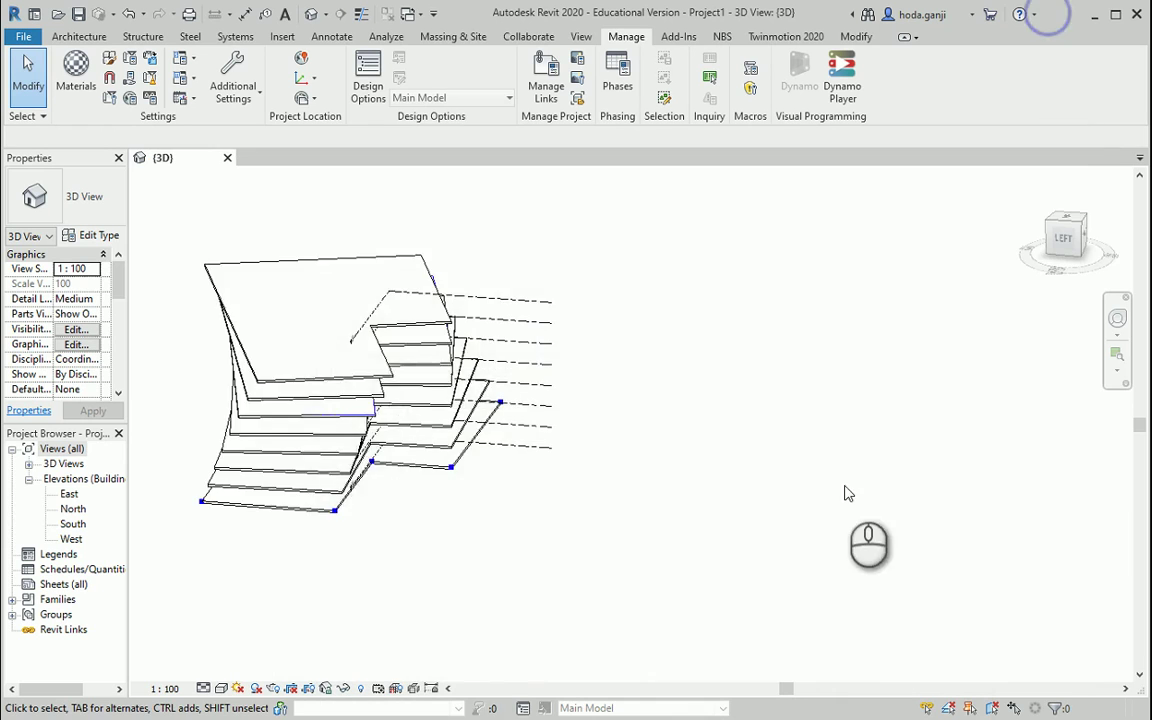
{"action": "middle_click_drag", "start_coordinate": [846, 491], "coordinate": [469, 518], "text": "shift"}
{"action": "mouse_move", "coordinate": [599, 535]}
{"action": "middle_mouse_down", "text": "shift"}
{"action": "mouse_move", "coordinate": [516, 522]}
{"action": "mouse_move", "coordinate": [429, 404]}
{"action": "middle_mouse_up", "text": "shift"}
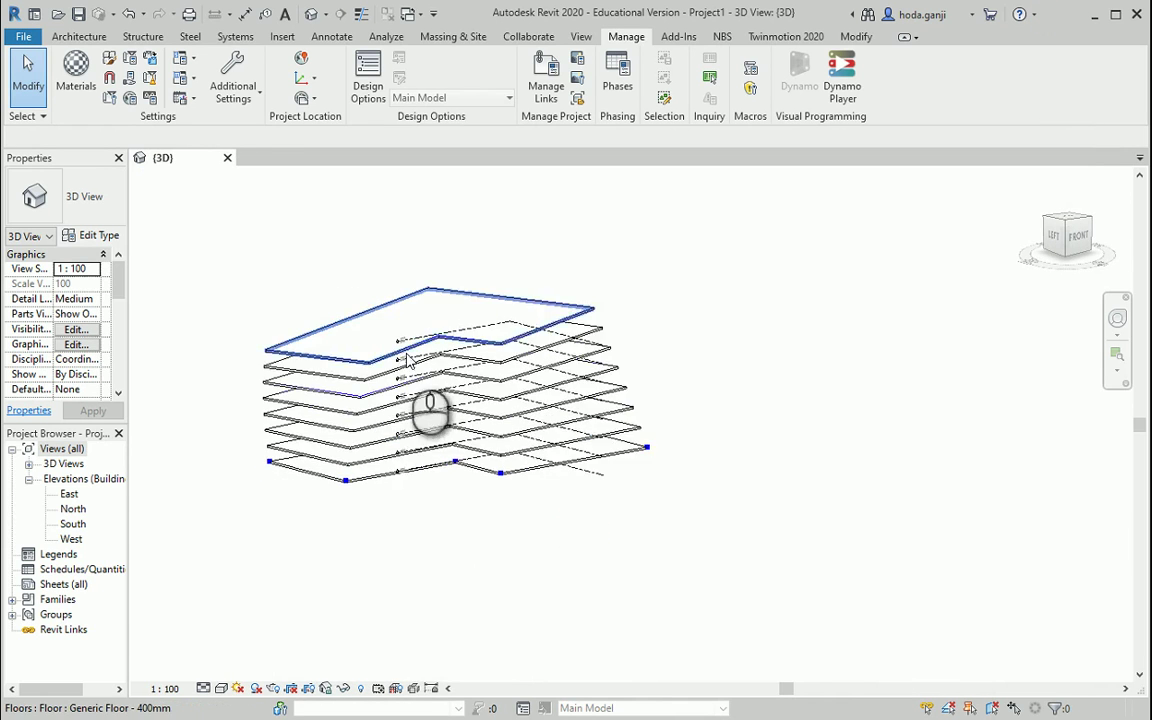
{"action": "scroll", "coordinate": [429, 404], "scroll_direction": "up", "scroll_amount": 3}
{"action": "scroll", "coordinate": [429, 404], "scroll_direction": "up", "scroll_amount": 3}
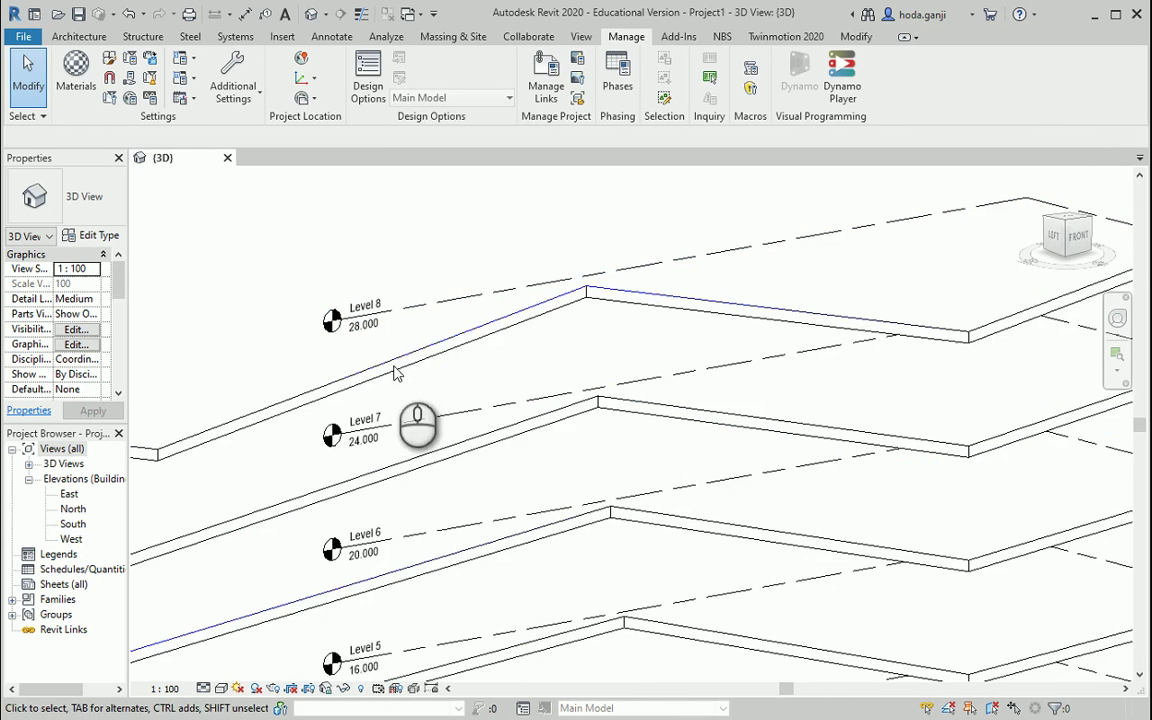
{"action": "scroll", "coordinate": [560, 404], "scroll_direction": "down", "scroll_amount": 2}
{"action": "scroll", "coordinate": [560, 404], "scroll_direction": "down", "scroll_amount": 5}
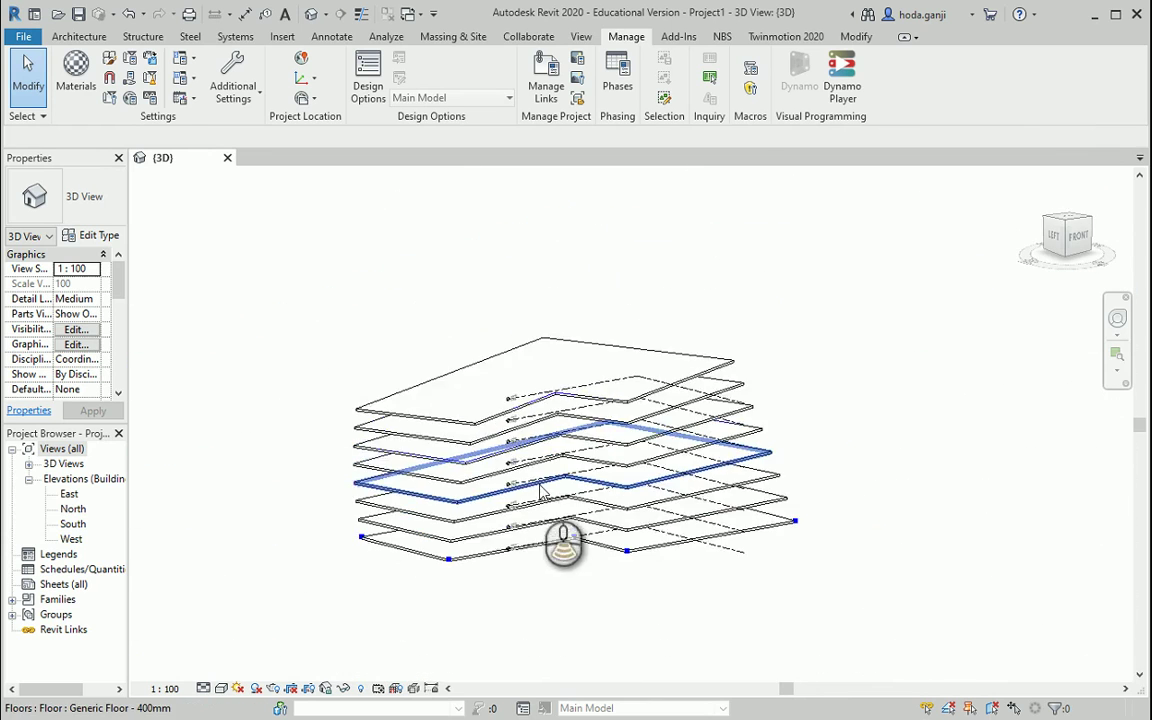
{"action": "mouse_move", "coordinate": [560, 404]}
{"action": "middle_mouse_down", "text": "shift"}
{"action": "mouse_move", "coordinate": [594, 584]}
{"action": "mouse_move", "coordinate": [488, 607]}
{"action": "mouse_move", "coordinate": [499, 555]}
{"action": "mouse_move", "coordinate": [720, 489]}
{"action": "mouse_move", "coordinate": [625, 504]}
{"action": "mouse_move", "coordinate": [419, 496]}
{"action": "mouse_move", "coordinate": [788, 445]}
{"action": "mouse_move", "coordinate": [567, 426]}
{"action": "mouse_move", "coordinate": [600, 600]}
{"action": "middle_mouse_up", "text": "shift"}
- Back in Dynamo, group the point and PolyCurve nodes titled 'Floor Level 1, Option 2'
{"action": "left_click", "coordinate": [750, 668]}
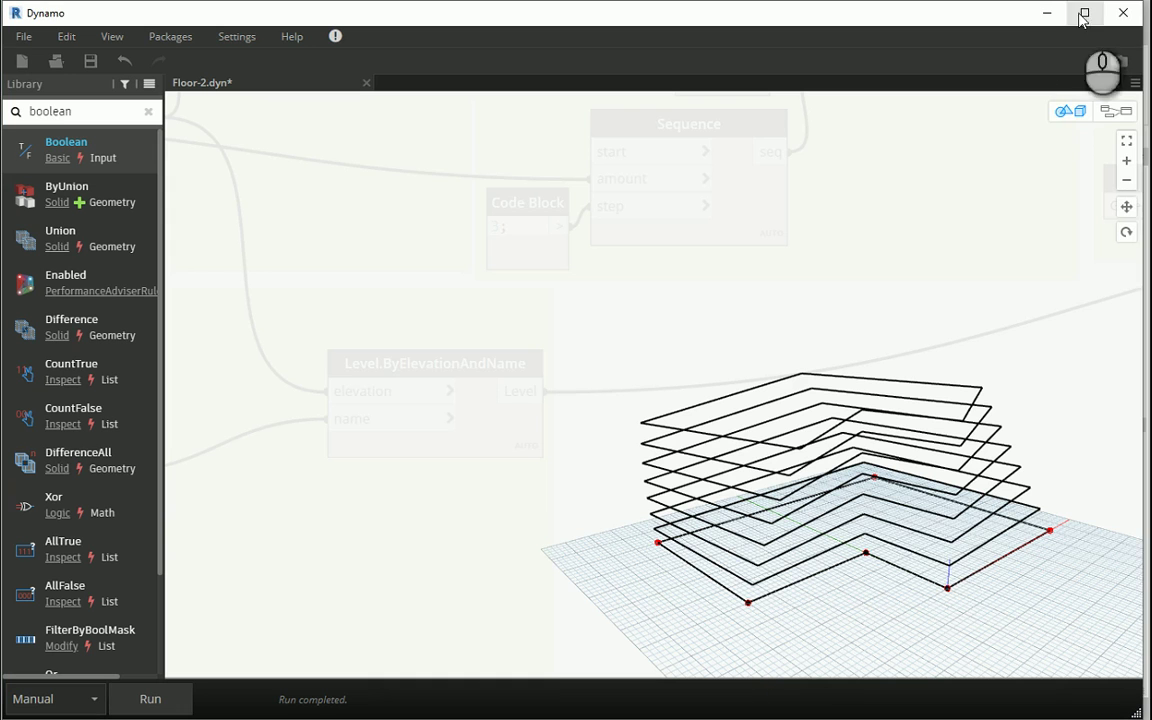
{"action": "left_click", "coordinate": [1108, 118]}
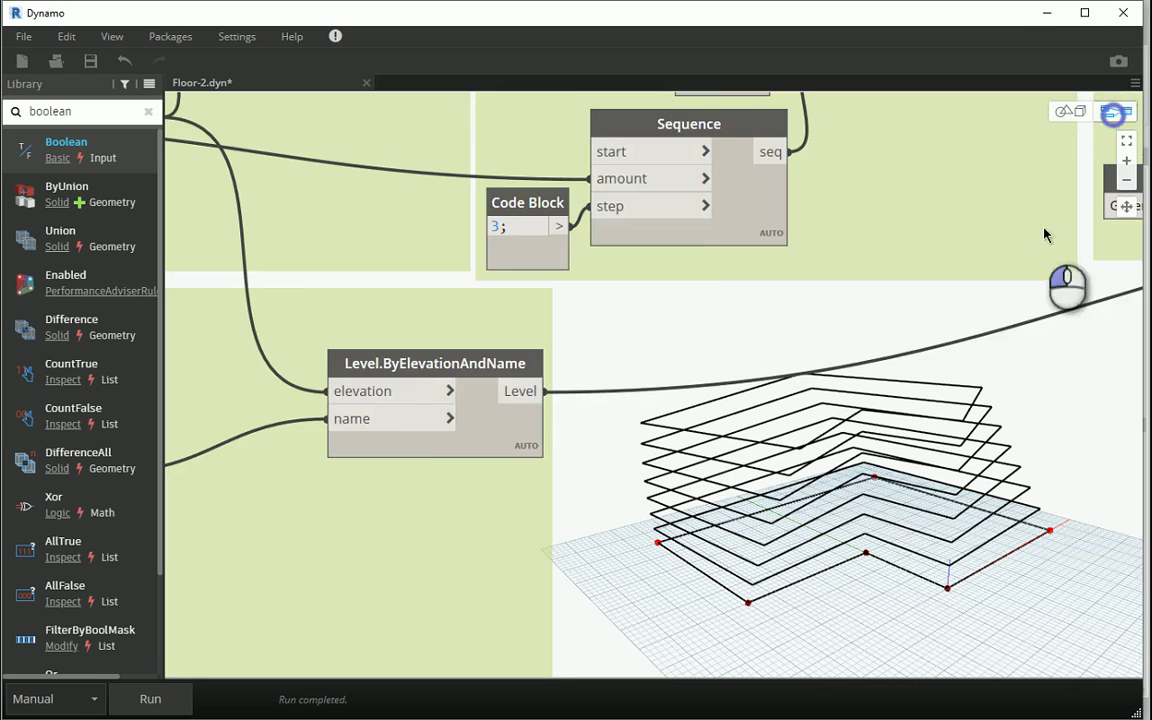
{"action": "mouse_move", "coordinate": [672, 660]}
{"action": "left_mouse_down"}
{"action": "mouse_move", "coordinate": [306, 249]}
{"action": "mouse_move", "coordinate": [296, 215]}
{"action": "left_mouse_up"}
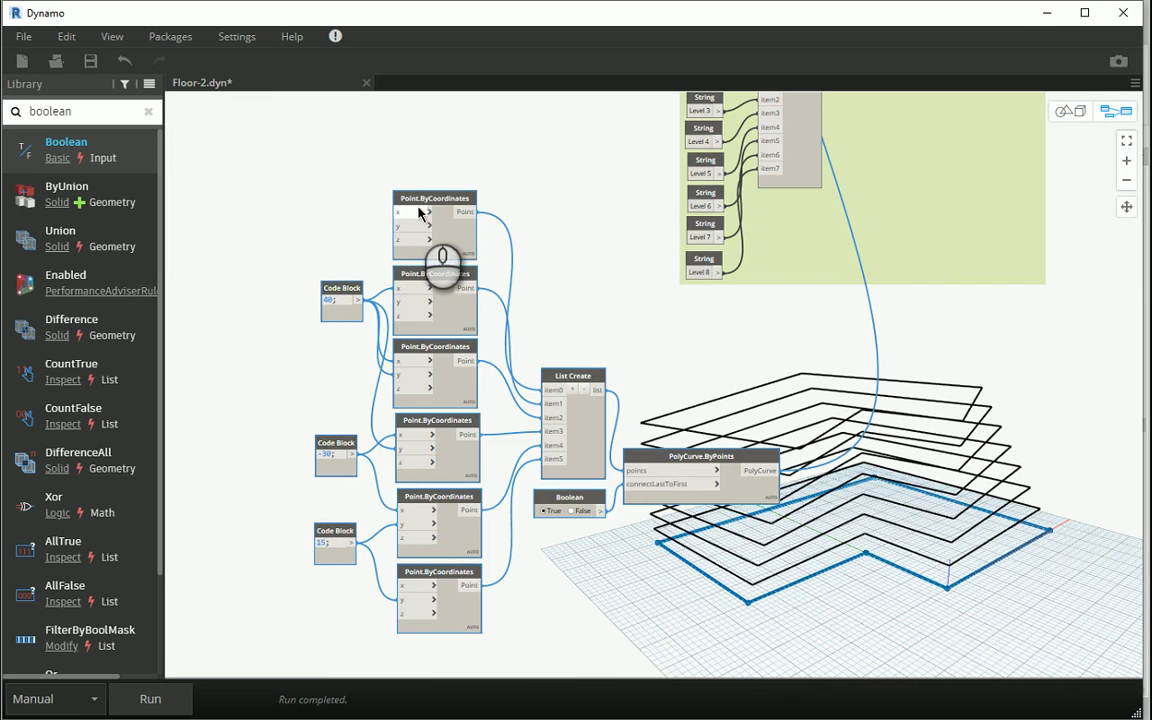
{"action": "right_click", "coordinate": [426, 203]}
{"action": "left_click", "coordinate": [490, 234]}
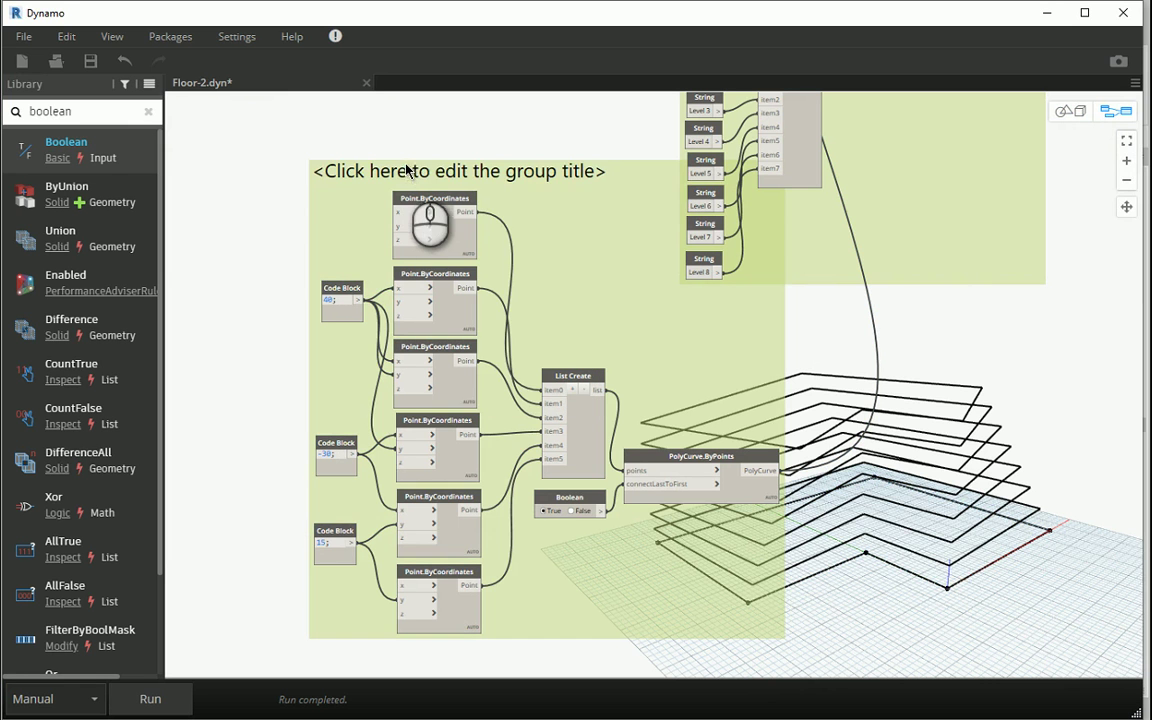
{"action": "left_click", "coordinate": [410, 170]}
{"action": "type", "text": "Floor Level 1, Option 2"}
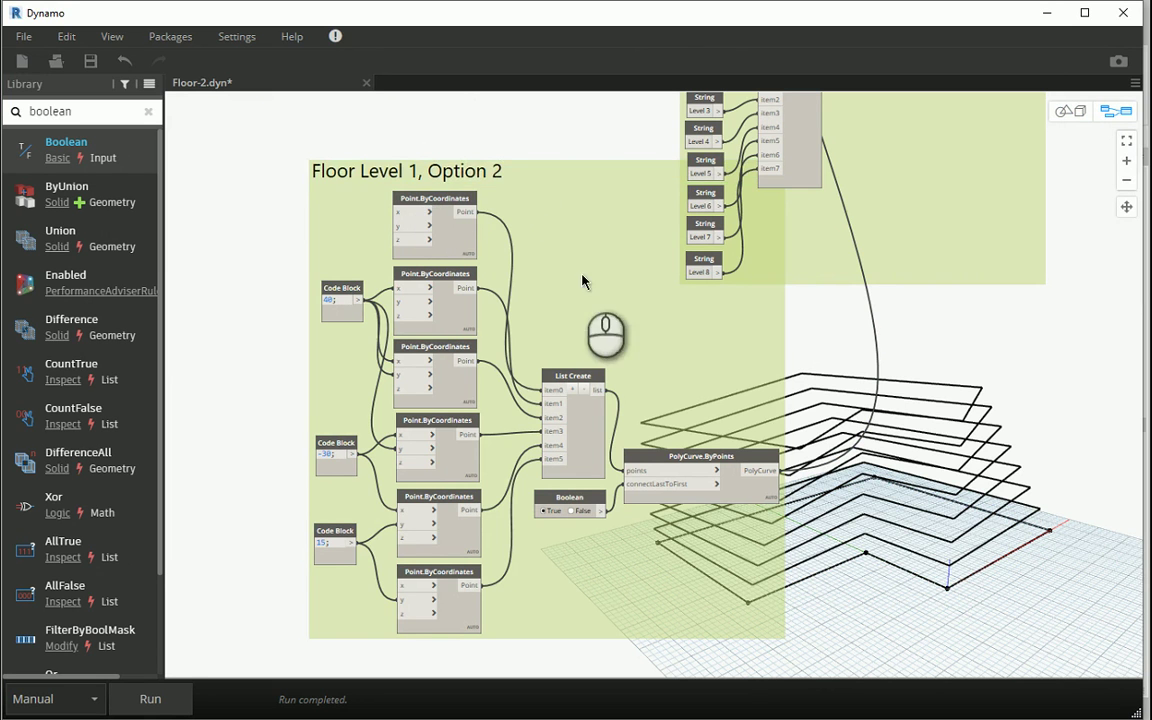
- Move the new group left and wire Polygon.RegularPolygon into Geometry.Translate geometry
{"action": "left_click_drag", "start_coordinate": [583, 283], "coordinate": [447, 329]}
{"action": "scroll", "coordinate": [459, 312], "scroll_direction": "down", "scroll_amount": 3}
{"action": "scroll", "coordinate": [459, 312], "scroll_direction": "down", "scroll_amount": 2}
{"action": "middle_click_drag", "start_coordinate": [586, 188], "coordinate": [447, 307]}
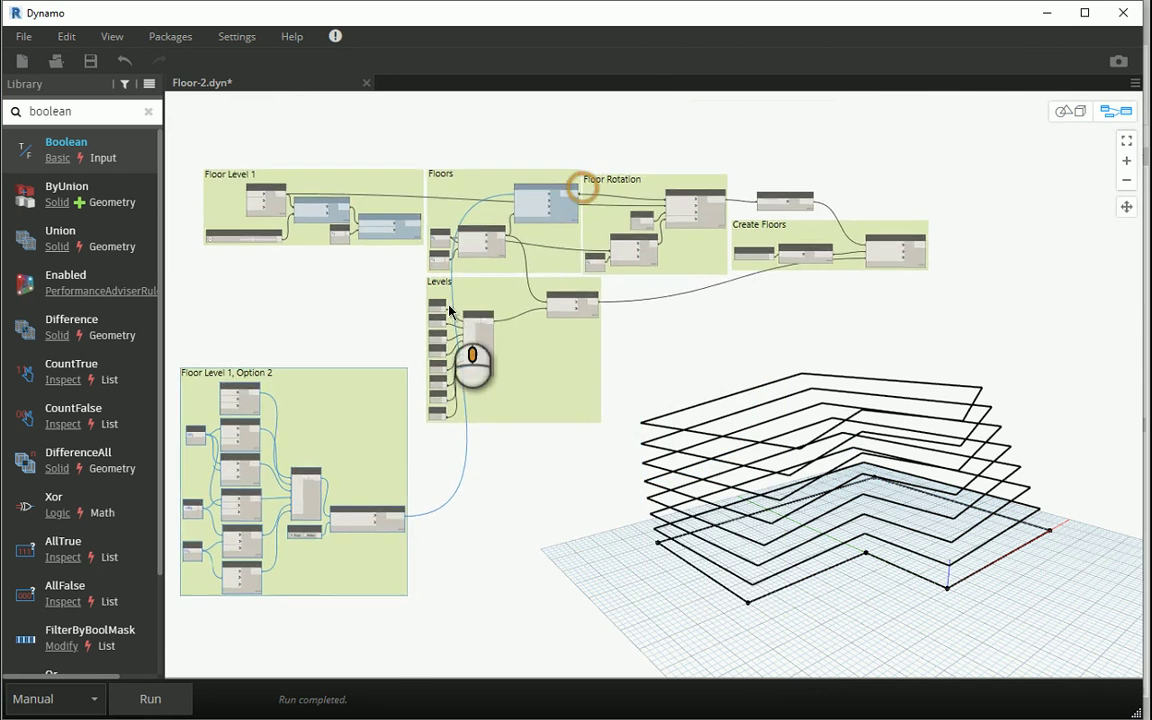
{"action": "scroll", "coordinate": [363, 217], "scroll_direction": "up", "scroll_amount": 2}
{"action": "scroll", "coordinate": [400, 230], "scroll_direction": "up", "scroll_amount": 2}
{"action": "scroll", "coordinate": [420, 250], "scroll_direction": "up", "scroll_amount": 1}
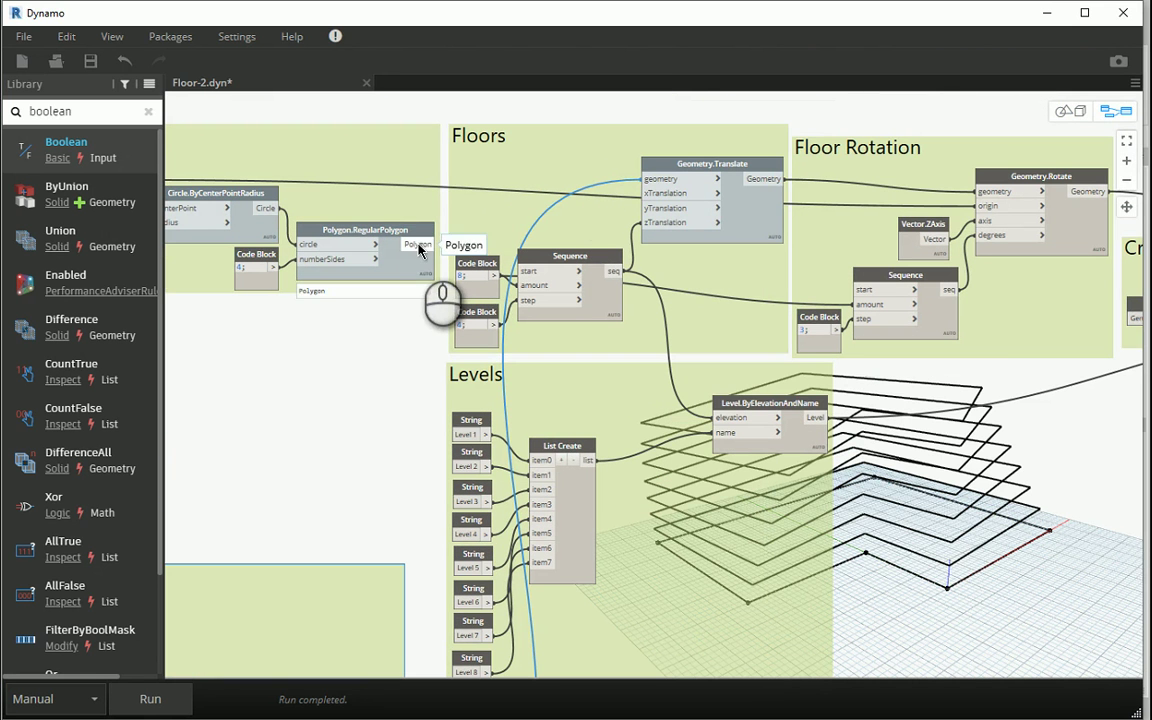
{"action": "left_click_drag", "start_coordinate": [418, 250], "coordinate": [676, 179]}
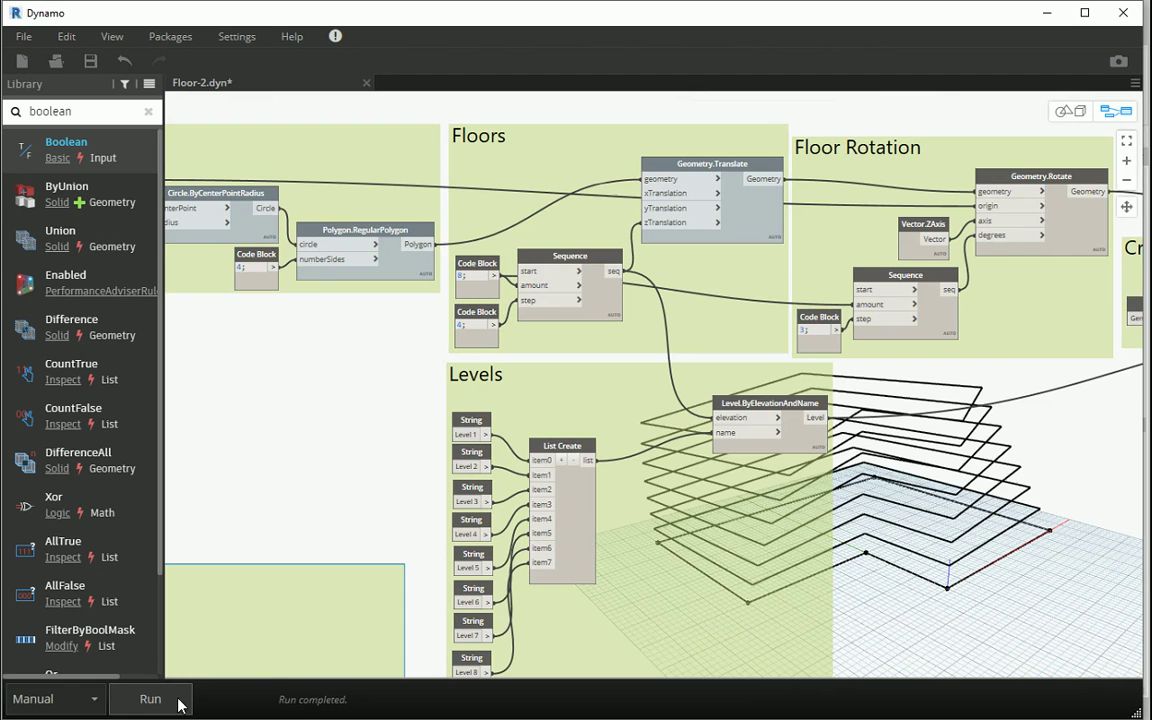